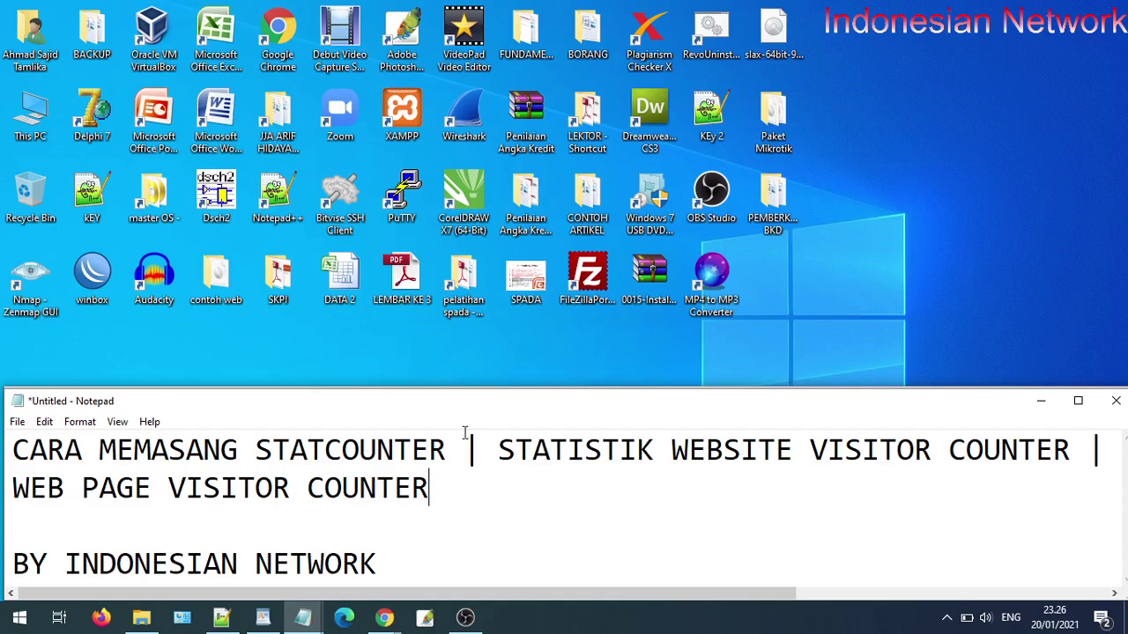
- Show previews of the open Chrome browser windows from the taskbar
click(385, 617)
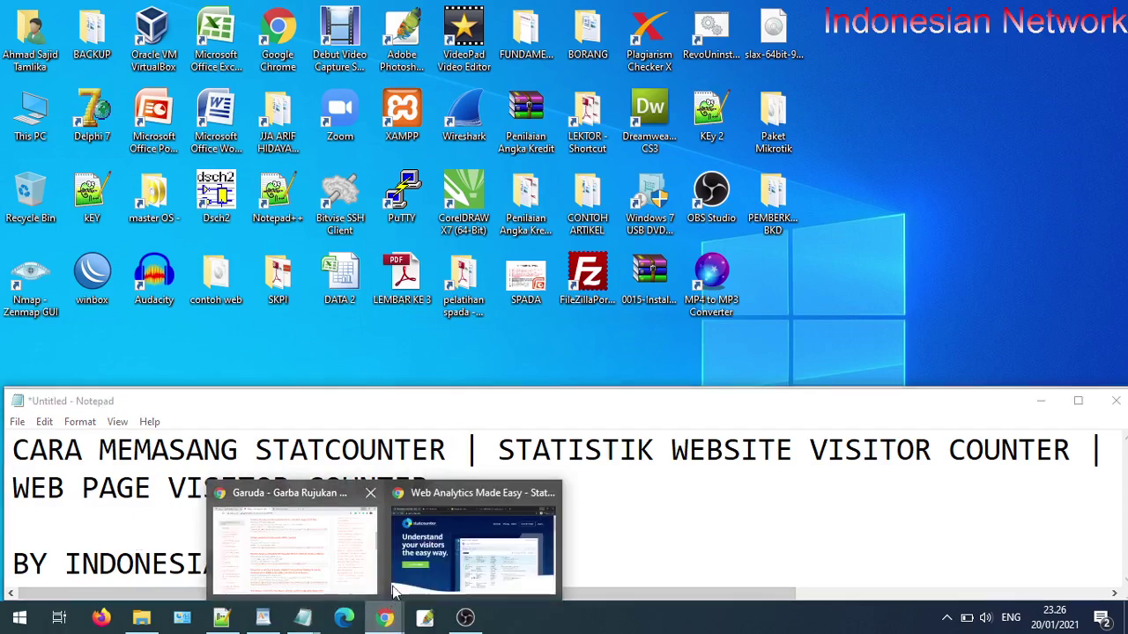
- Switch to the StatCounter browser window and reload statcounter.com
click(412, 555)
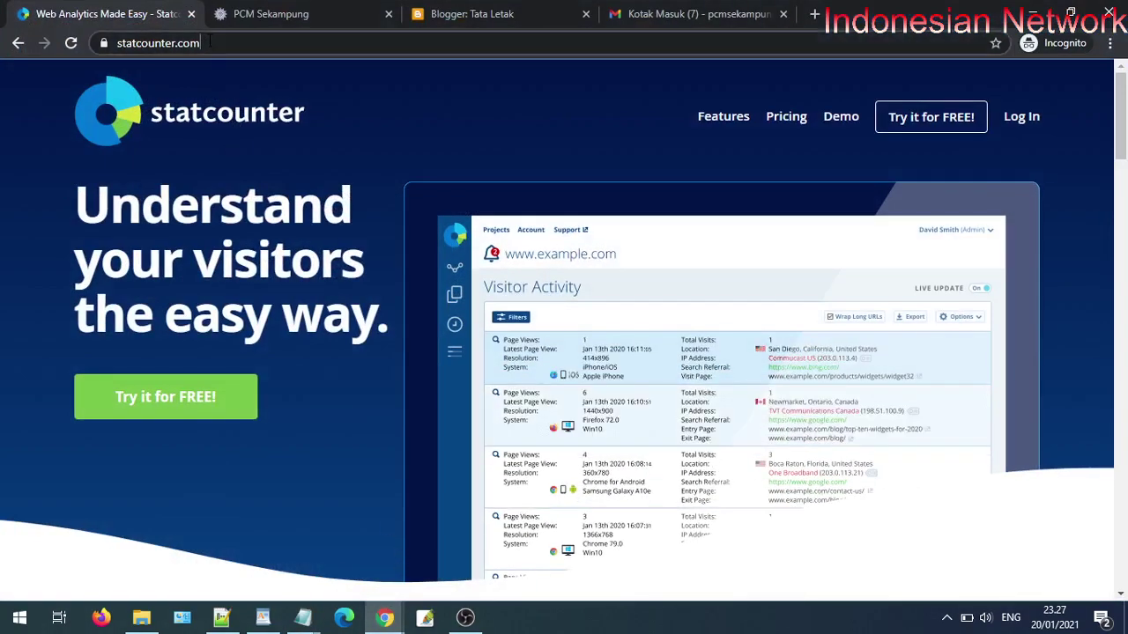
drag(201, 42, 117, 43)
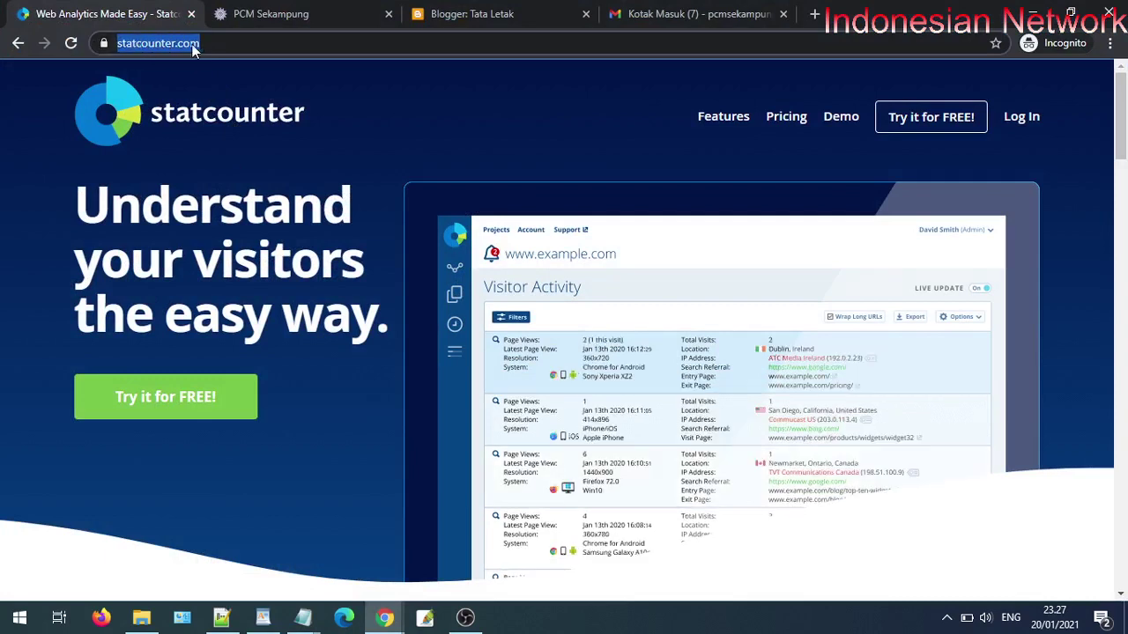
click(208, 42)
key(Return)
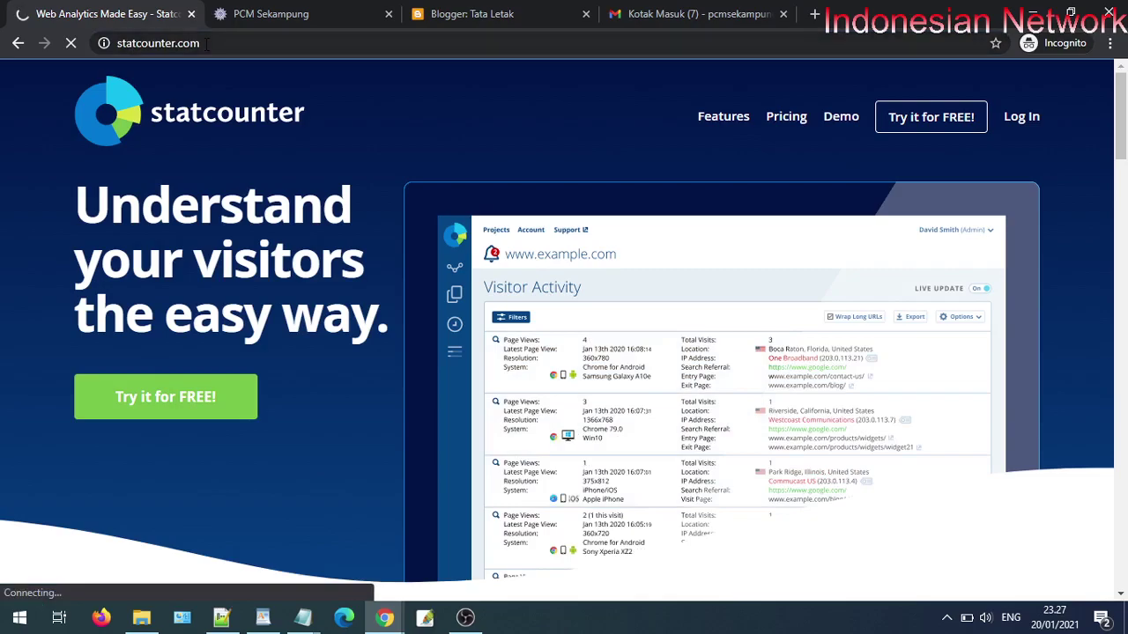
- Look over the PCM Sekampung website, then return to the StatCounter home page
click(290, 15)
scroll(385, 170, up, 10)
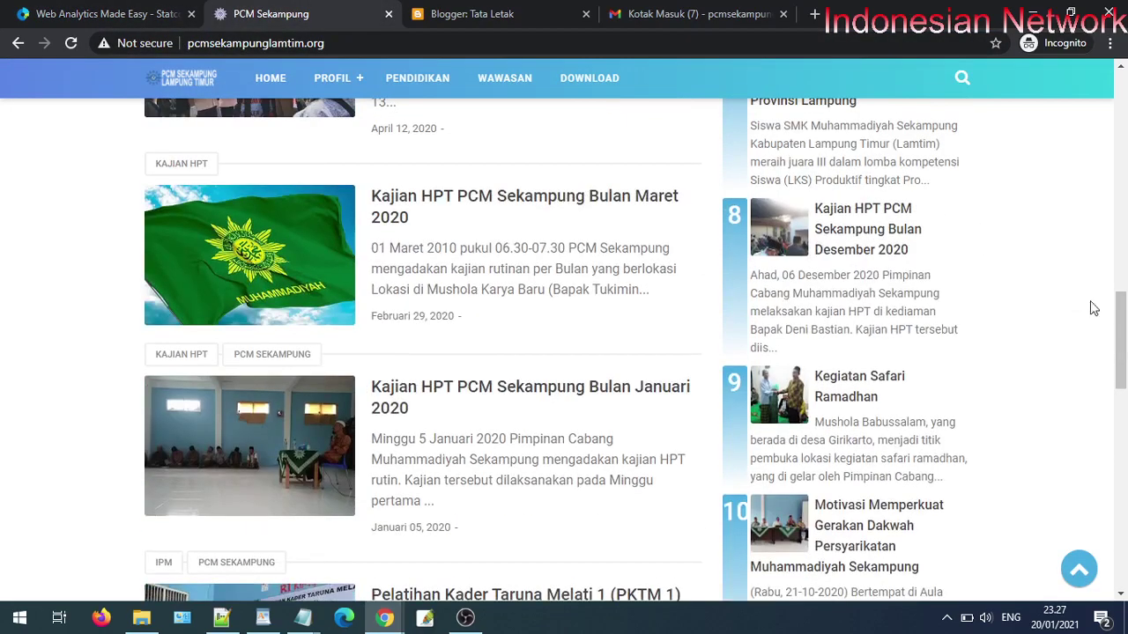
scroll(1092, 307, up, 15)
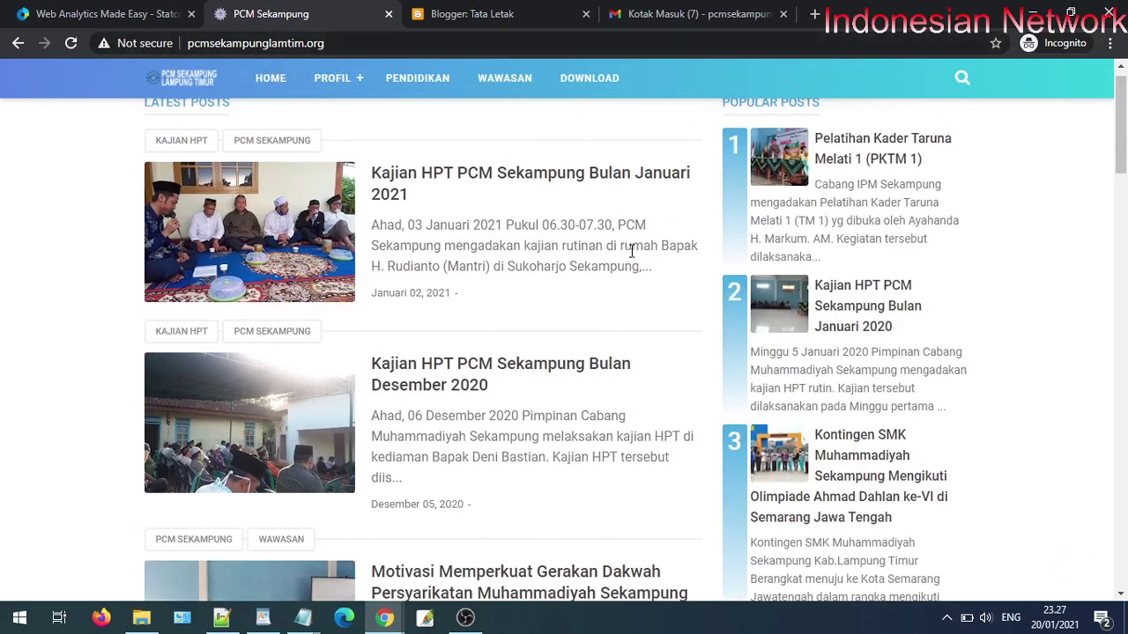
scroll(634, 294, down, 20)
scroll(636, 295, down, 10)
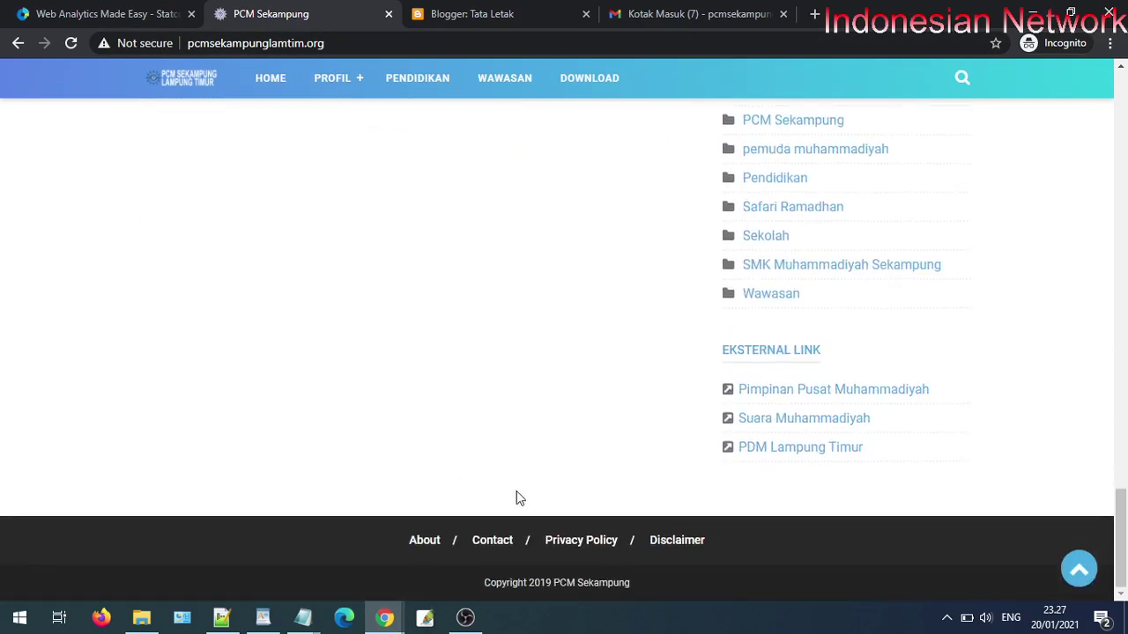
click(78, 10)
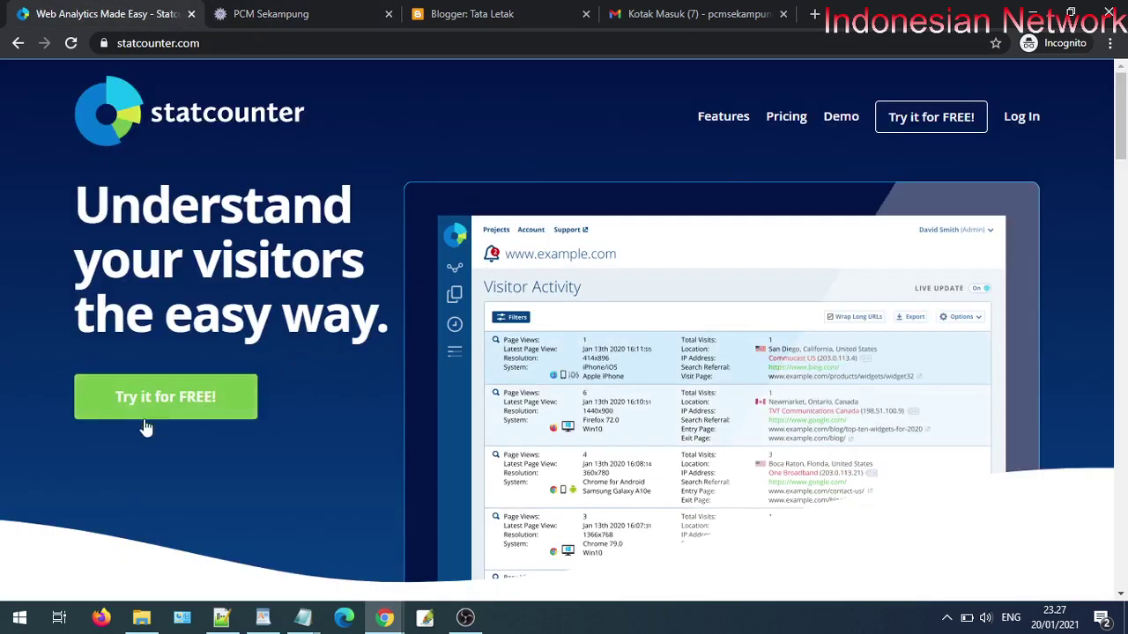
- Start a free sign-up with the name PCM SEKAMPUNG and the site's e-mail address
click(216, 413)
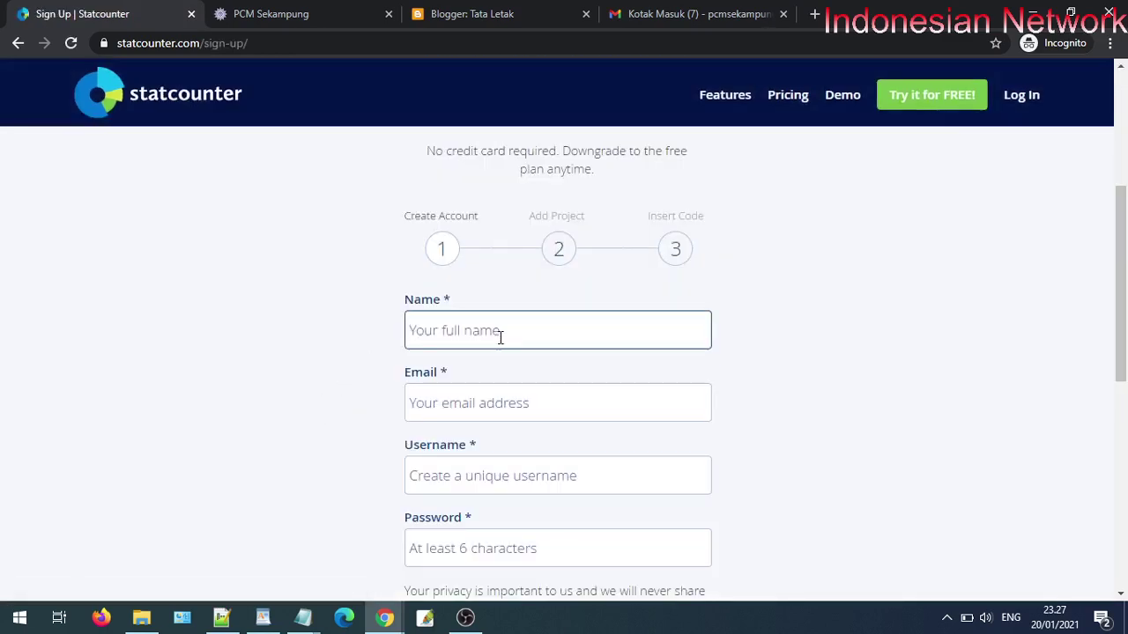
text(PCM SEKAMPUNG)
click(480, 402)
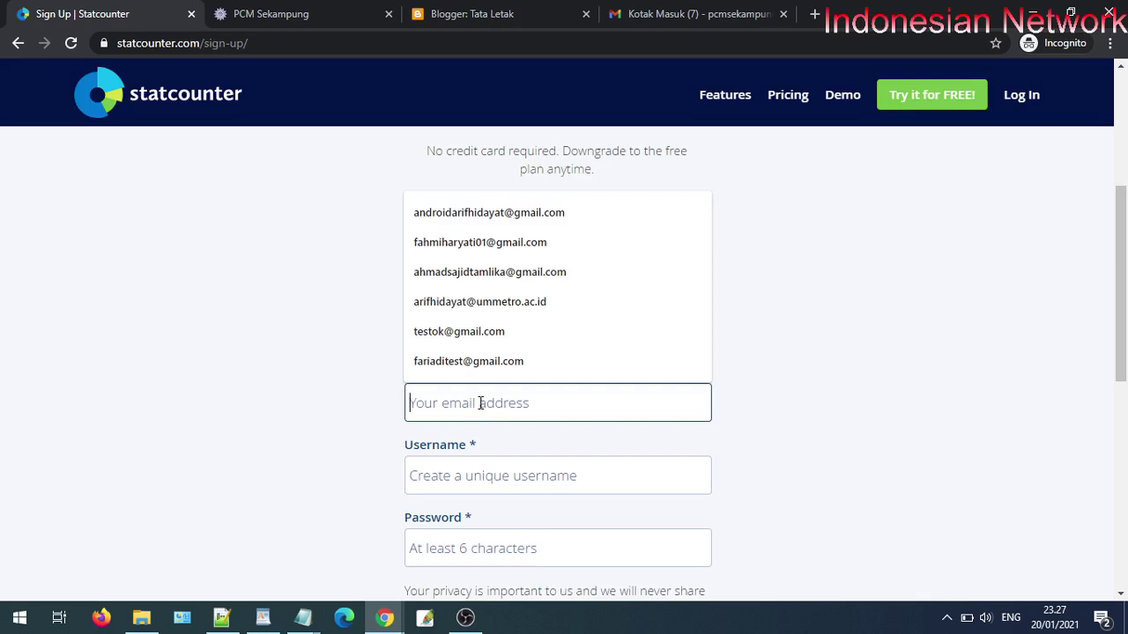
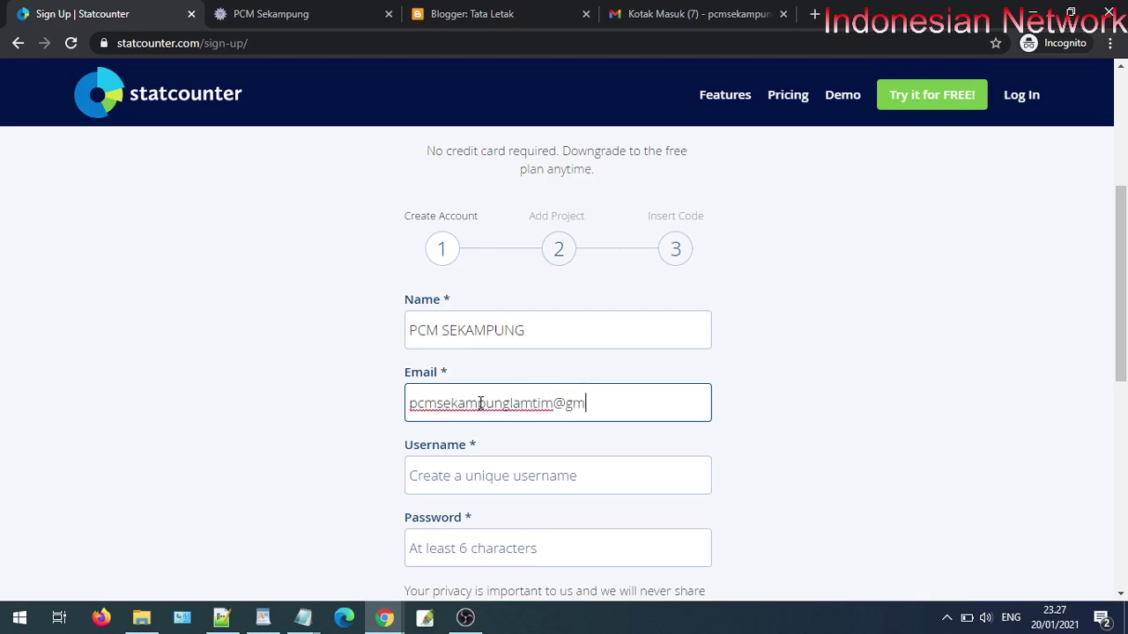
- Copy the name part of the e-mail address into the Username field
click(465, 469)
drag(554, 403, 408, 407)
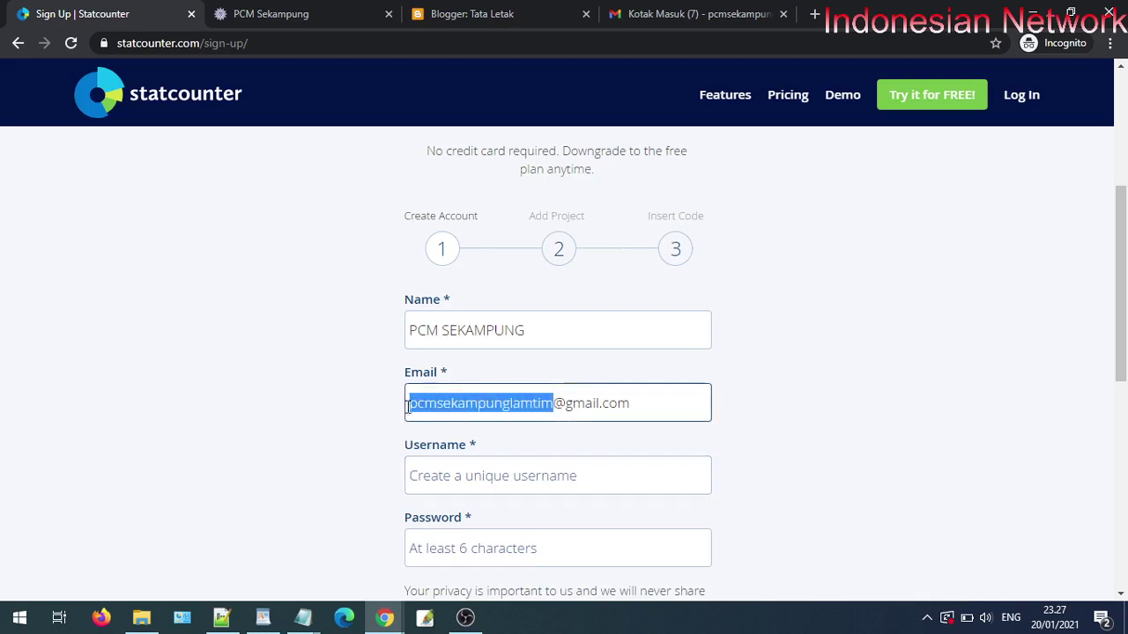
right_click(430, 409)
click(473, 219)
click(449, 467)
right_click(449, 464)
click(525, 352)
- Enter the account password, accept the terms and create the account
scroll(613, 416, down, 1)
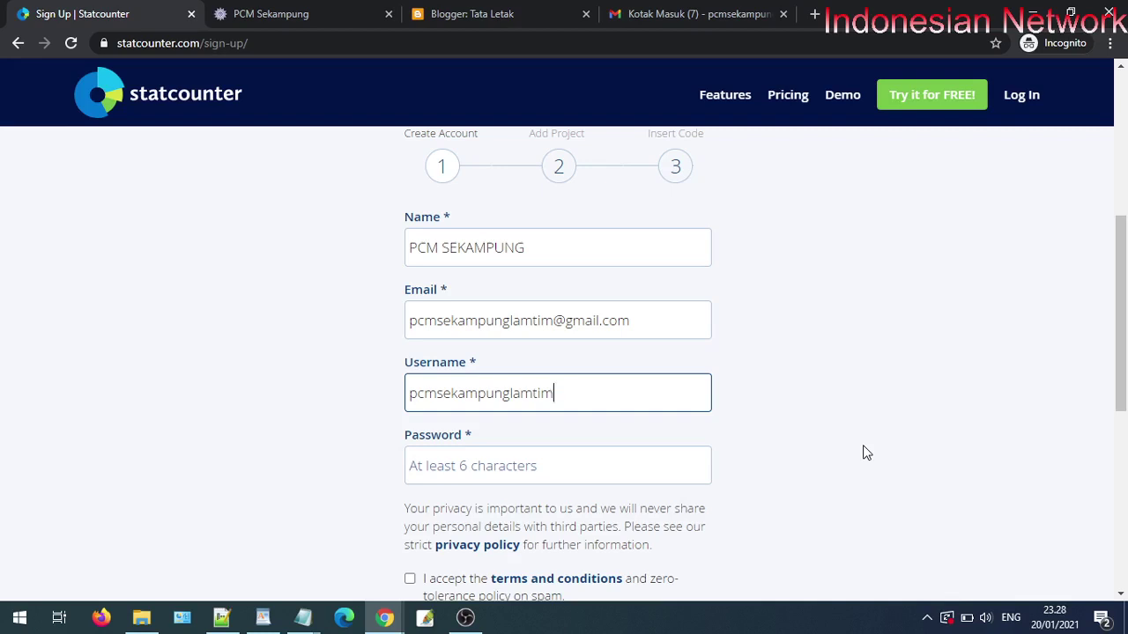
click(595, 455)
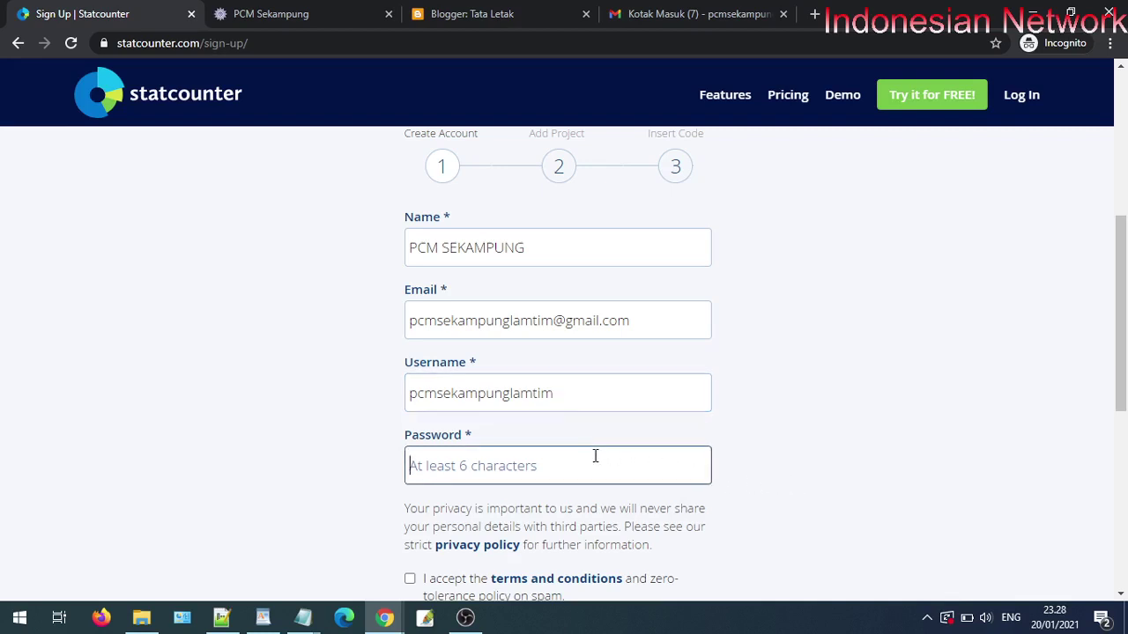
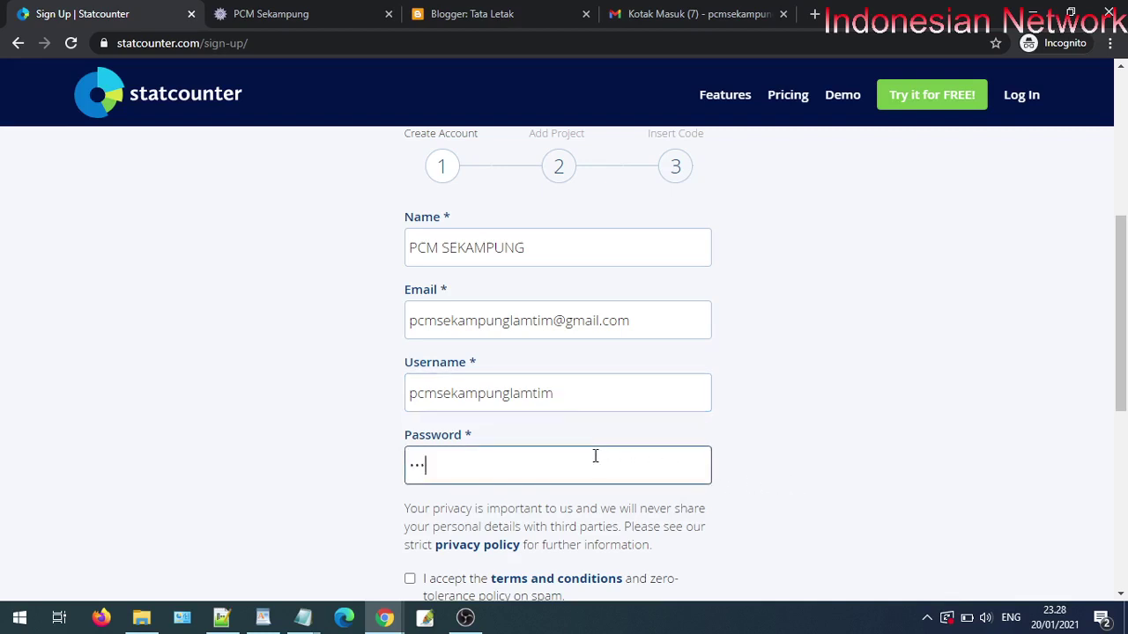
scroll(608, 482, down, 2)
click(410, 414)
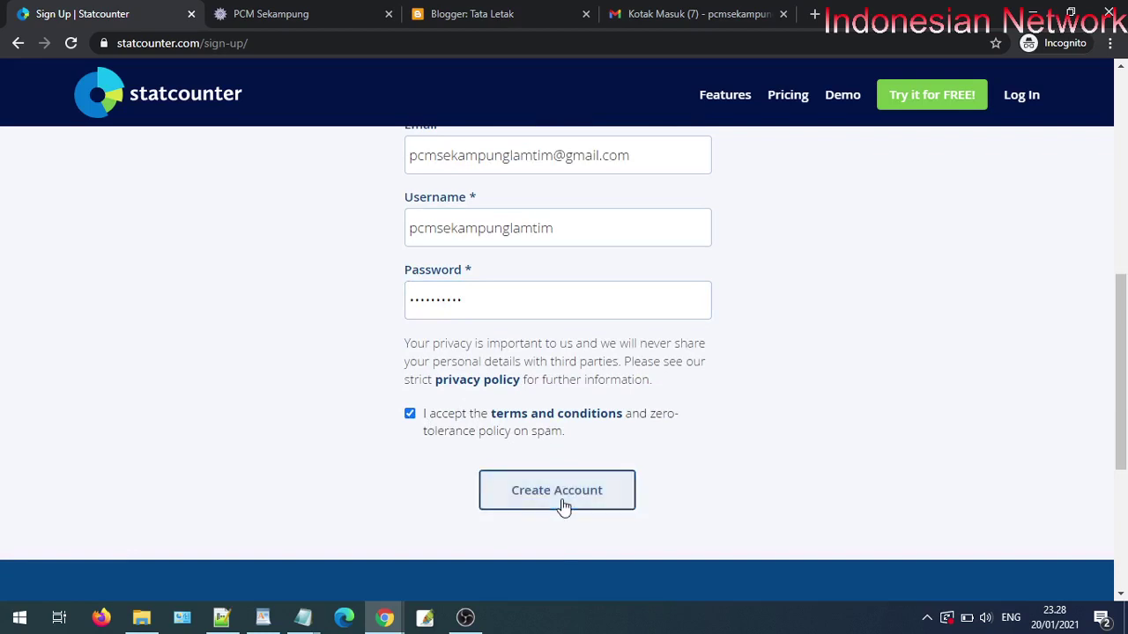
click(560, 493)
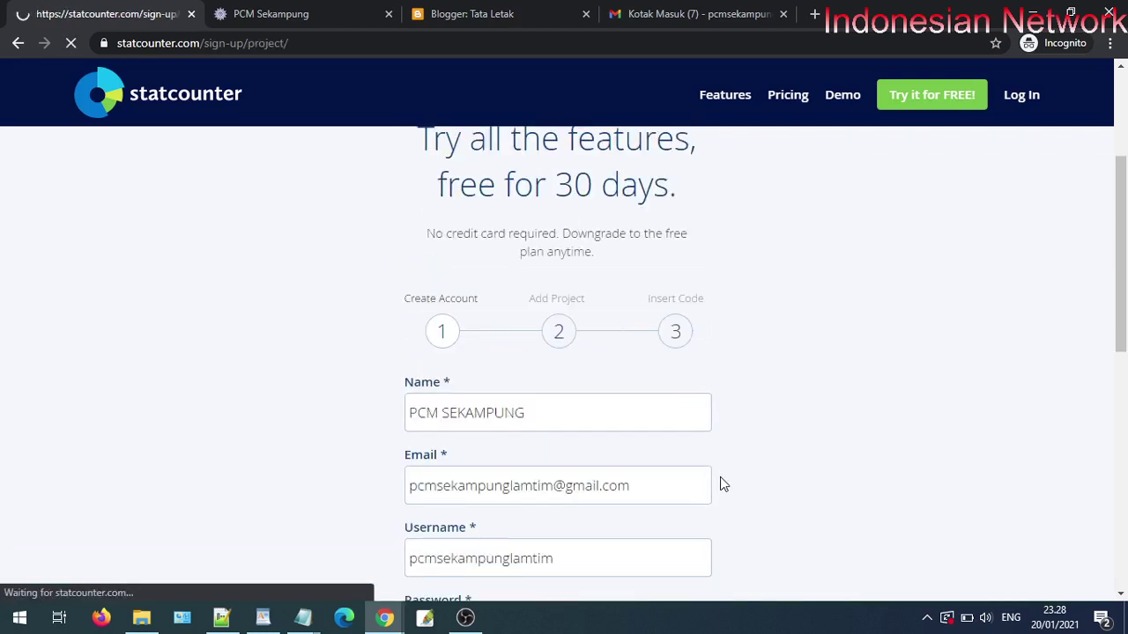
- Paste the PCM Sekampung site address into the Project URL field
scroll(725, 477, down, 2)
scroll(732, 495, down, 1)
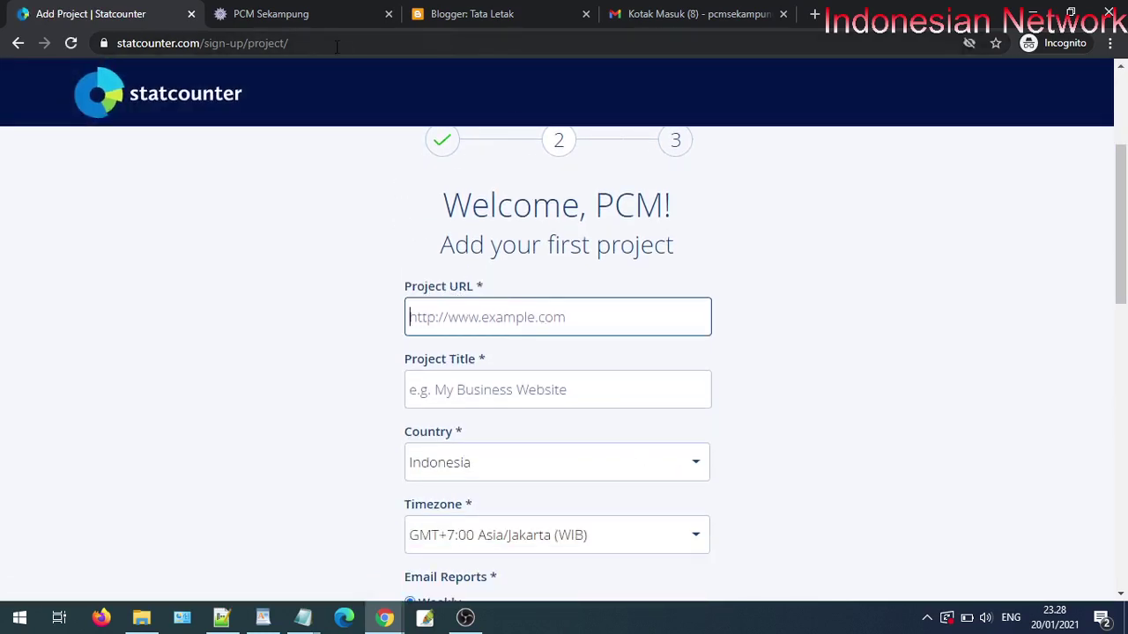
click(328, 17)
click(244, 44)
right_click(244, 44)
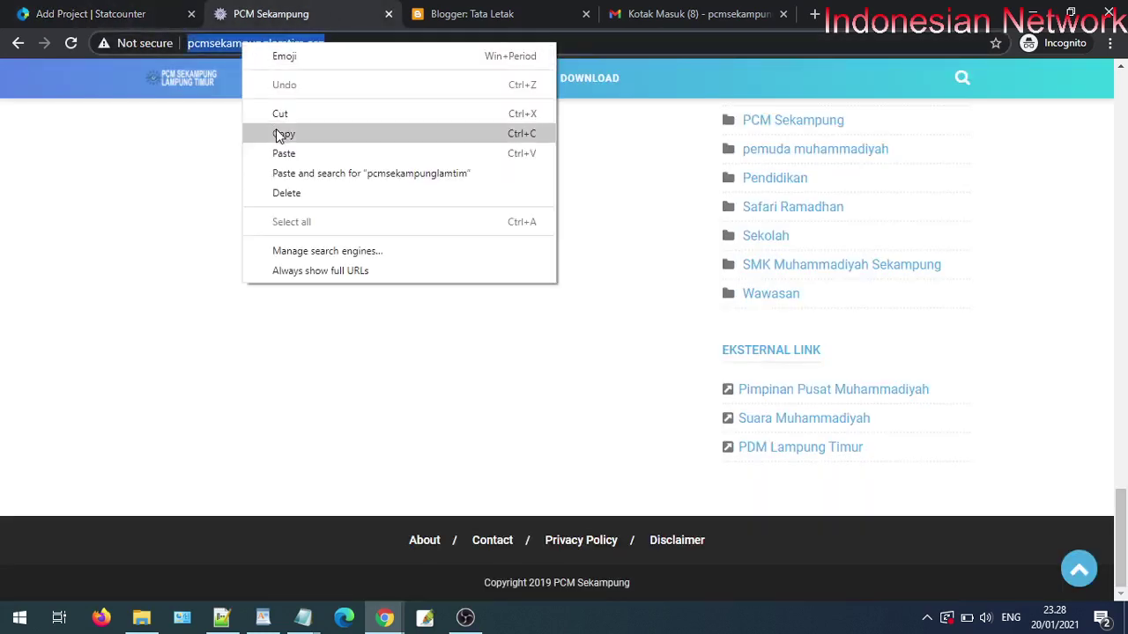
click(282, 133)
click(118, 13)
right_click(474, 317)
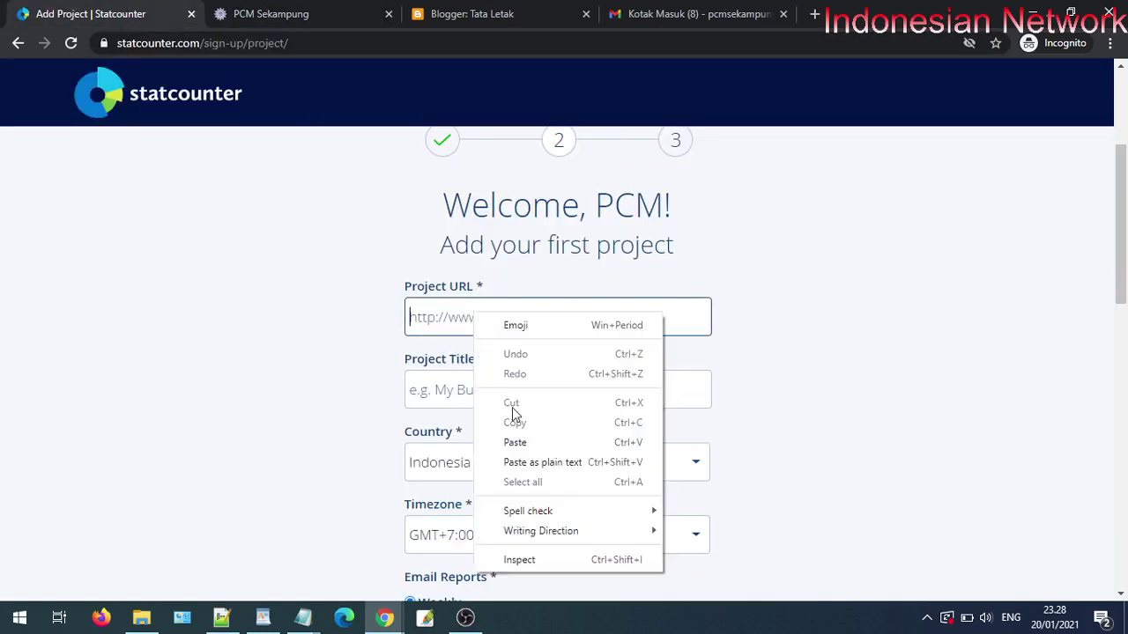
click(515, 440)
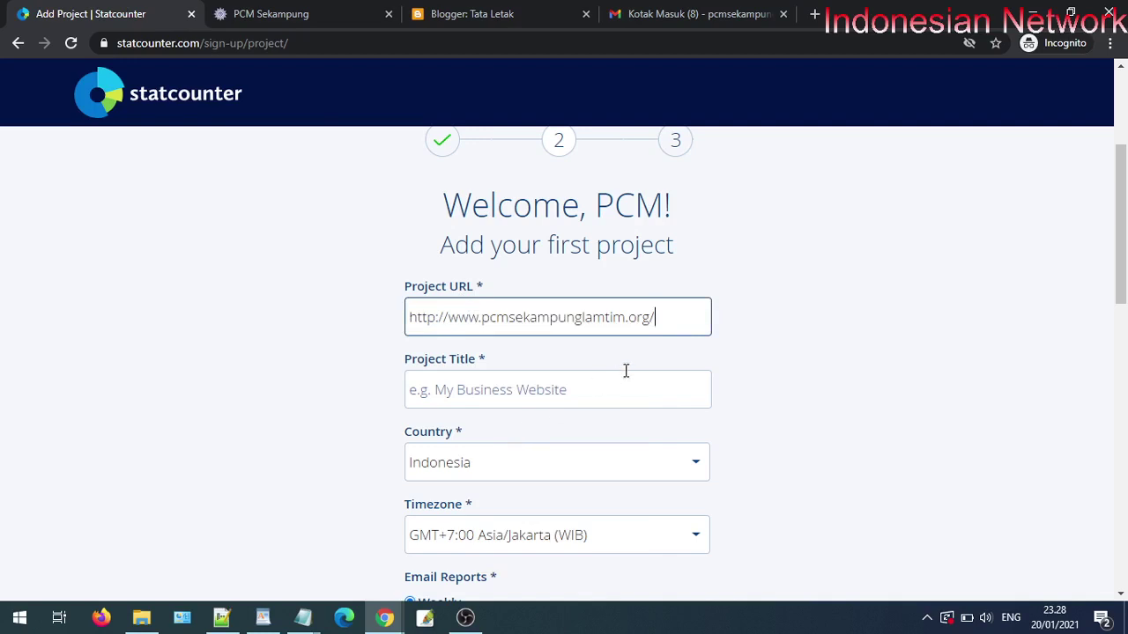
- Title the project 'pcm sekampung' and choose Daily e-mail reports
click(521, 395)
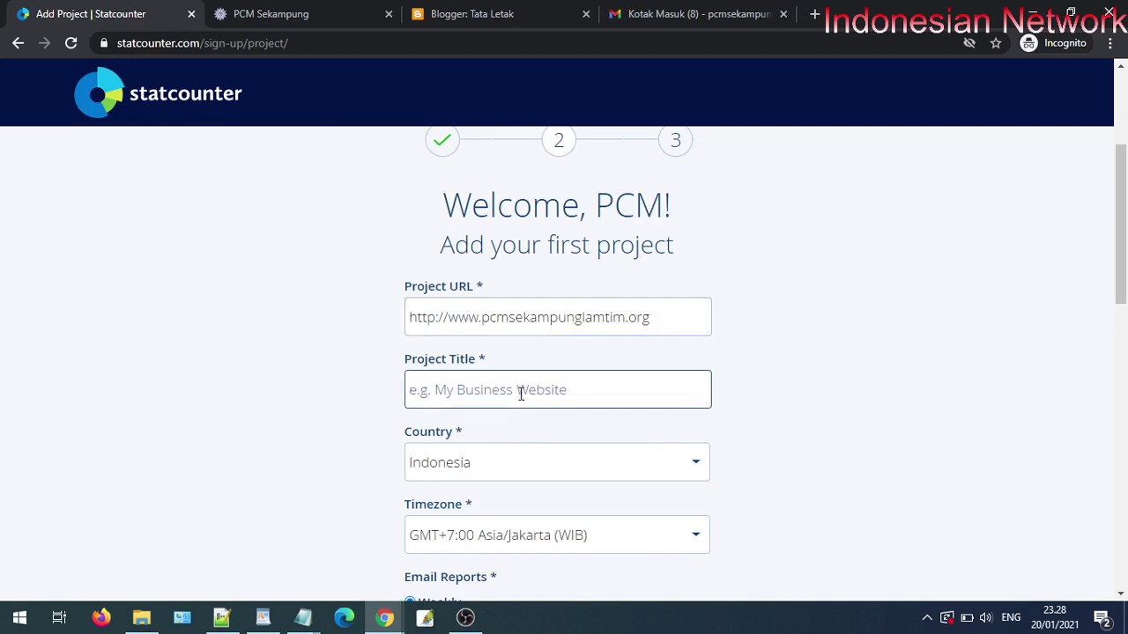
text(pcm se)
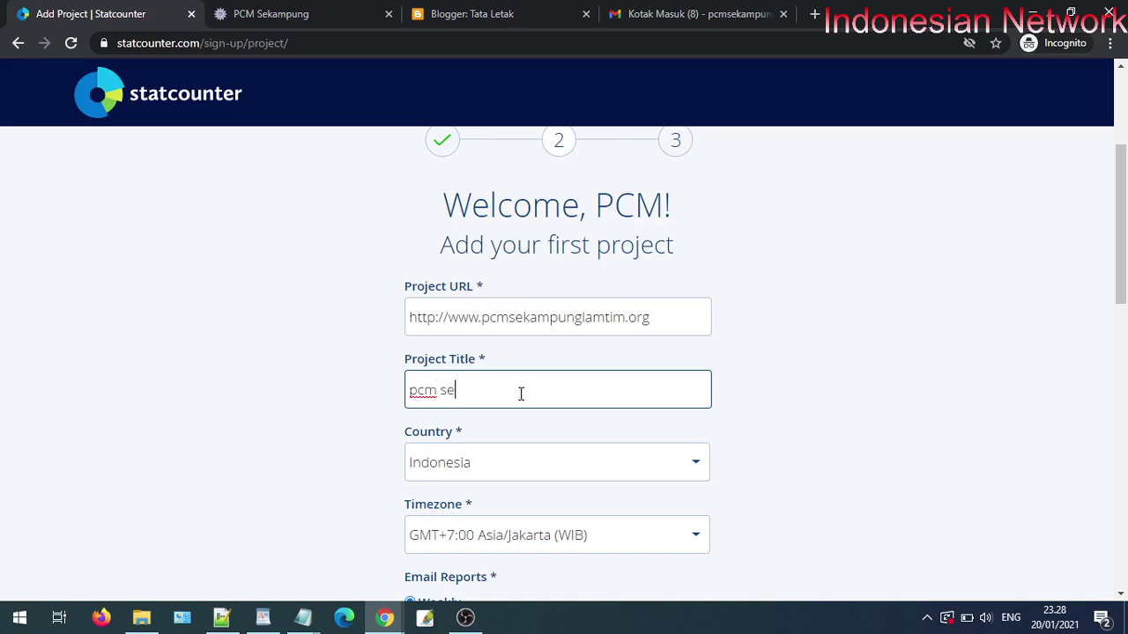
text(kampung)
scroll(521, 395, down, 2)
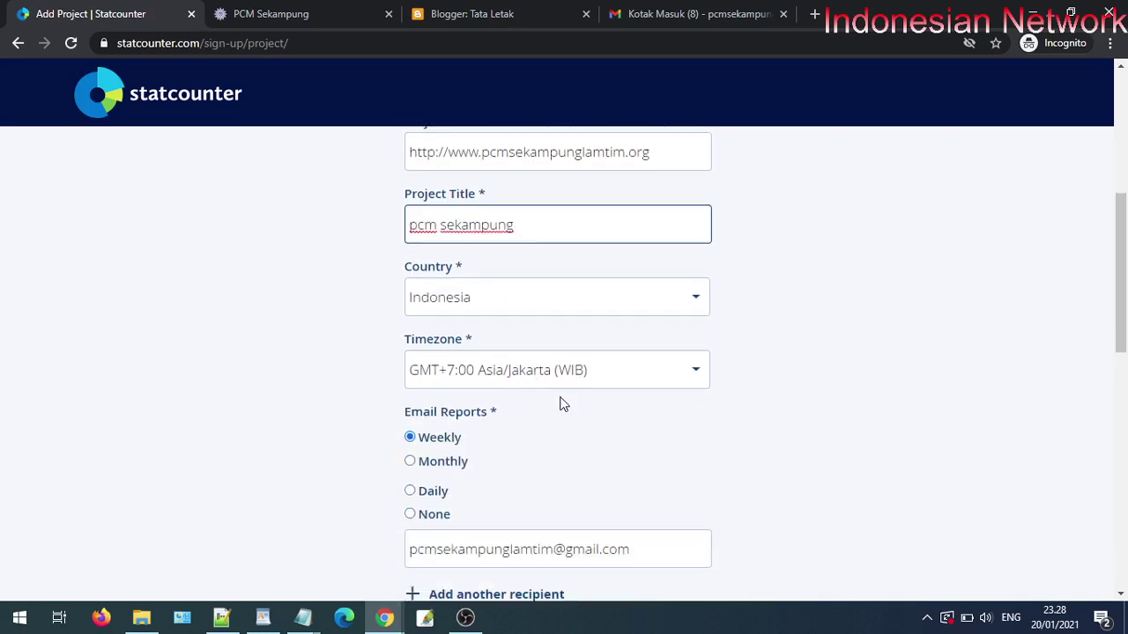
click(441, 491)
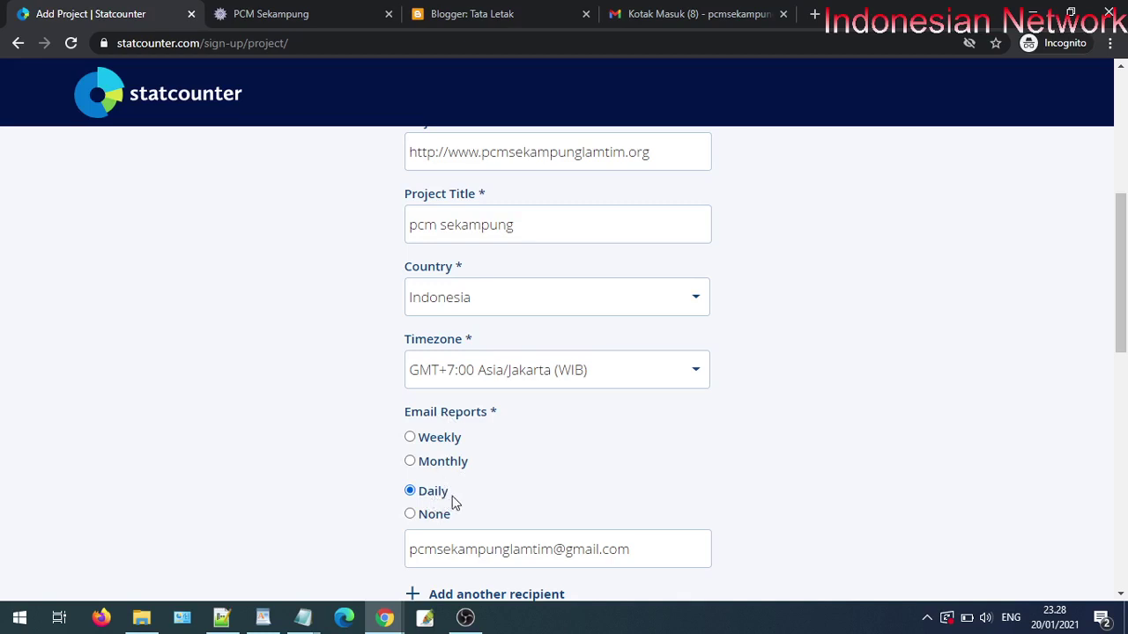
scroll(519, 527, down, 1)
scroll(520, 527, down, 3)
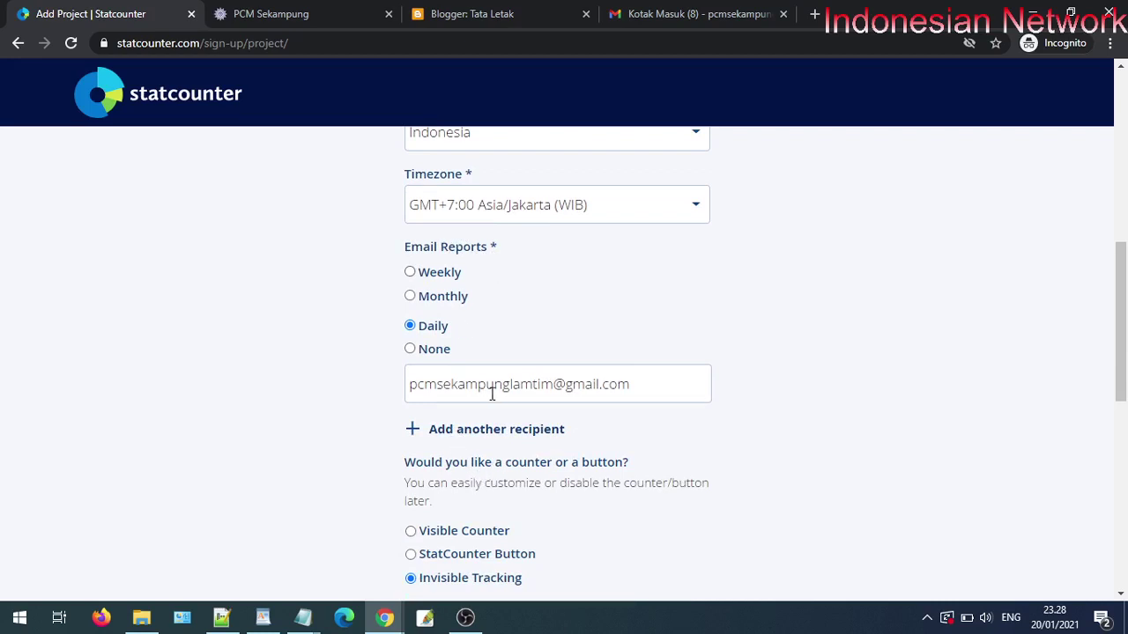
- Set the counter type to the StatCounter Button style
scroll(608, 397, down, 2)
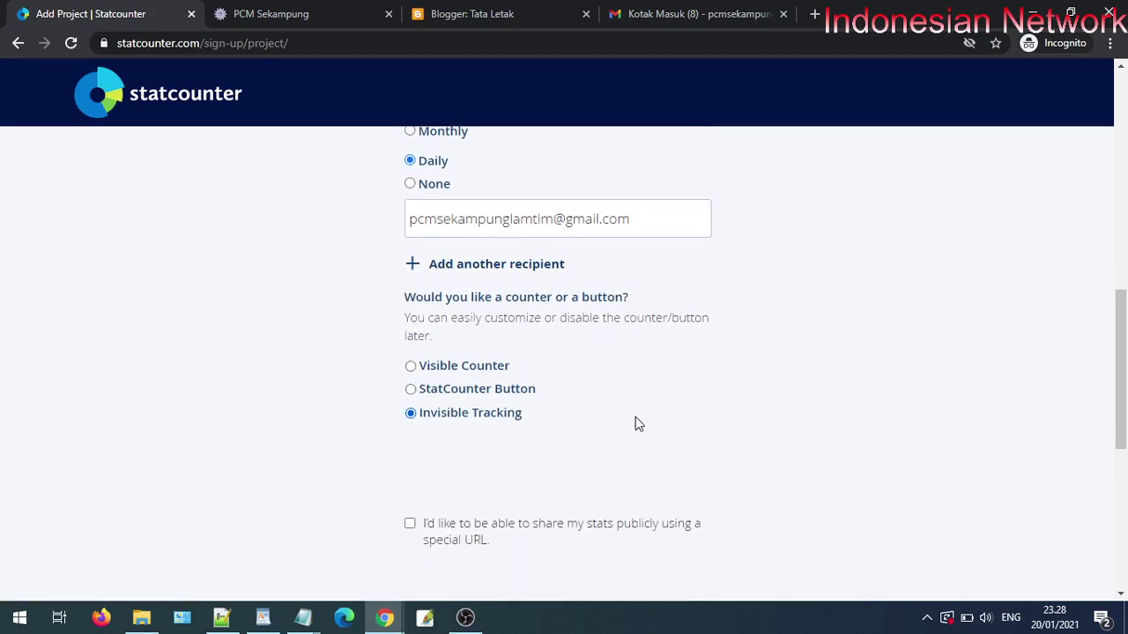
click(496, 373)
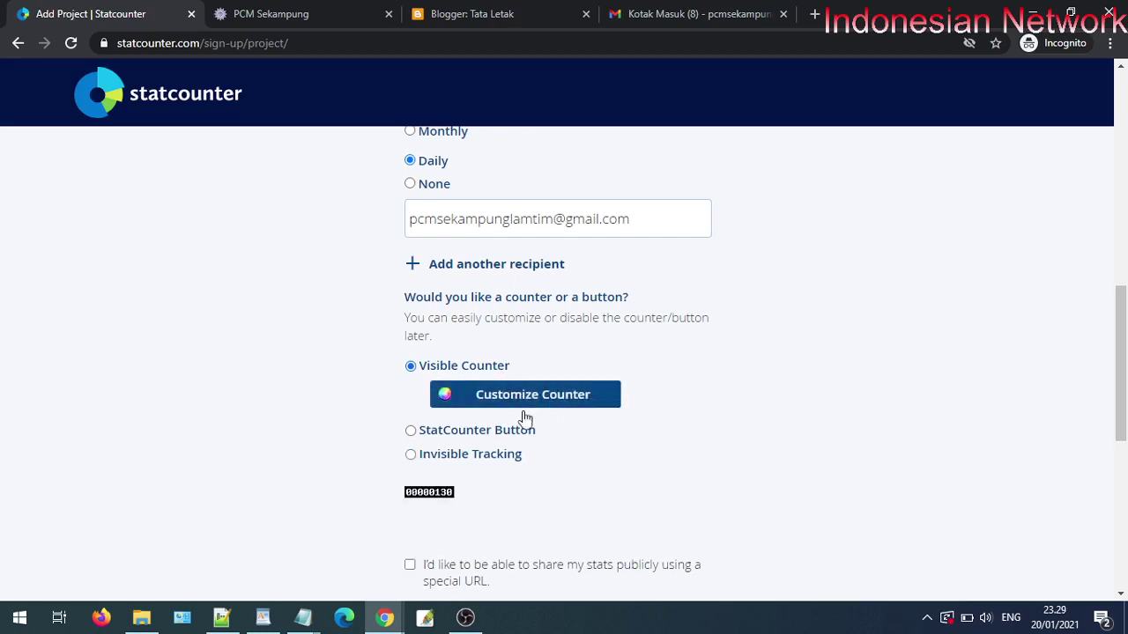
click(448, 458)
click(458, 367)
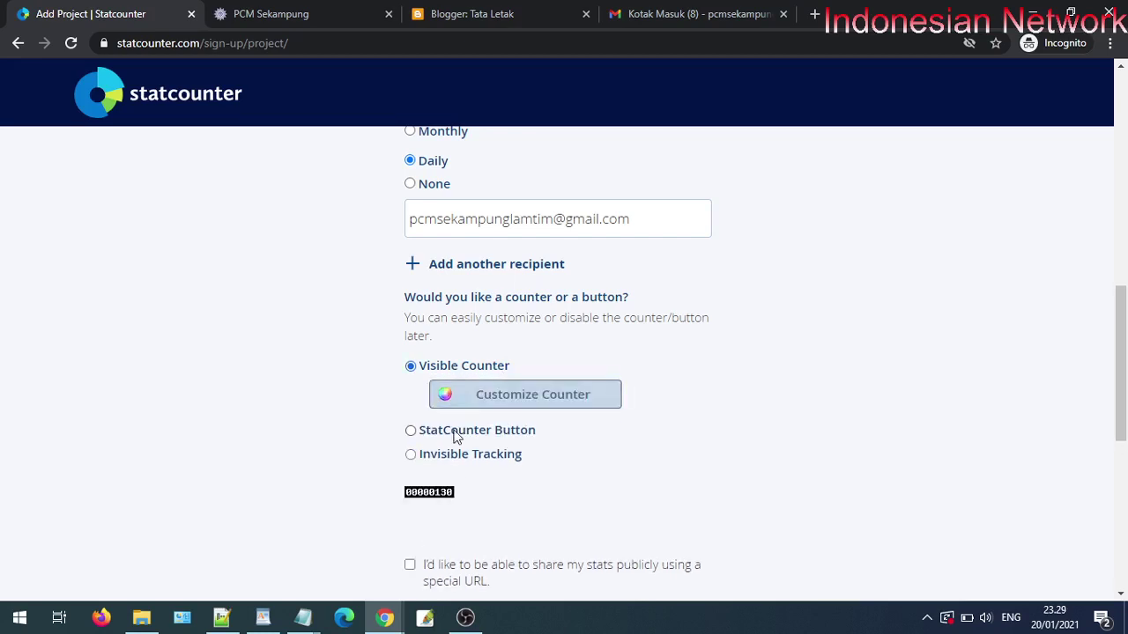
click(455, 431)
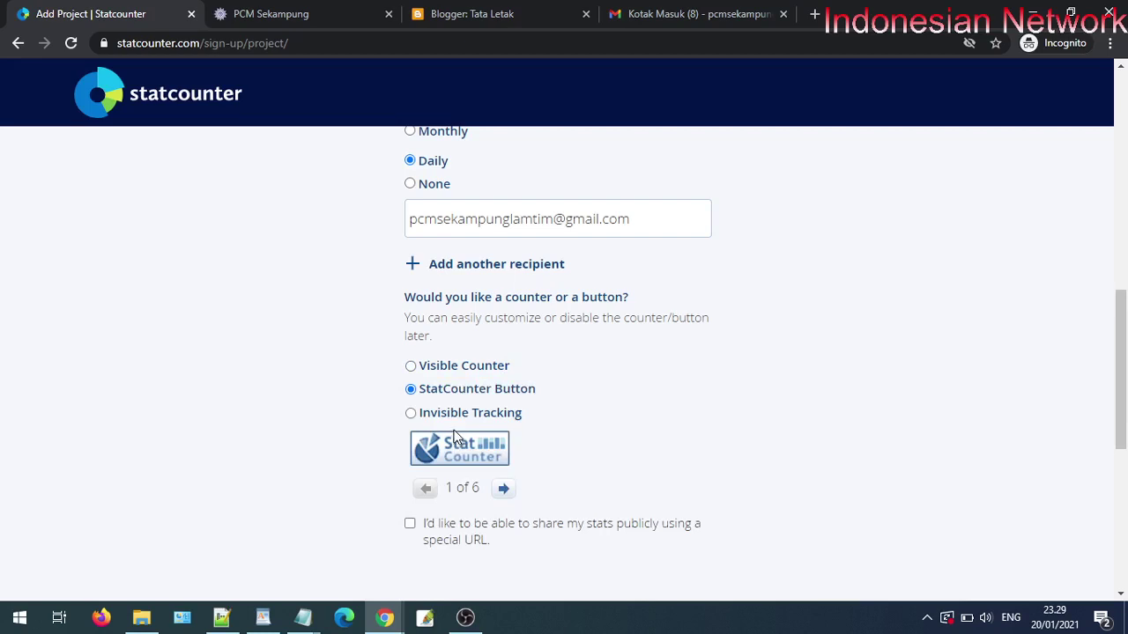
click(459, 367)
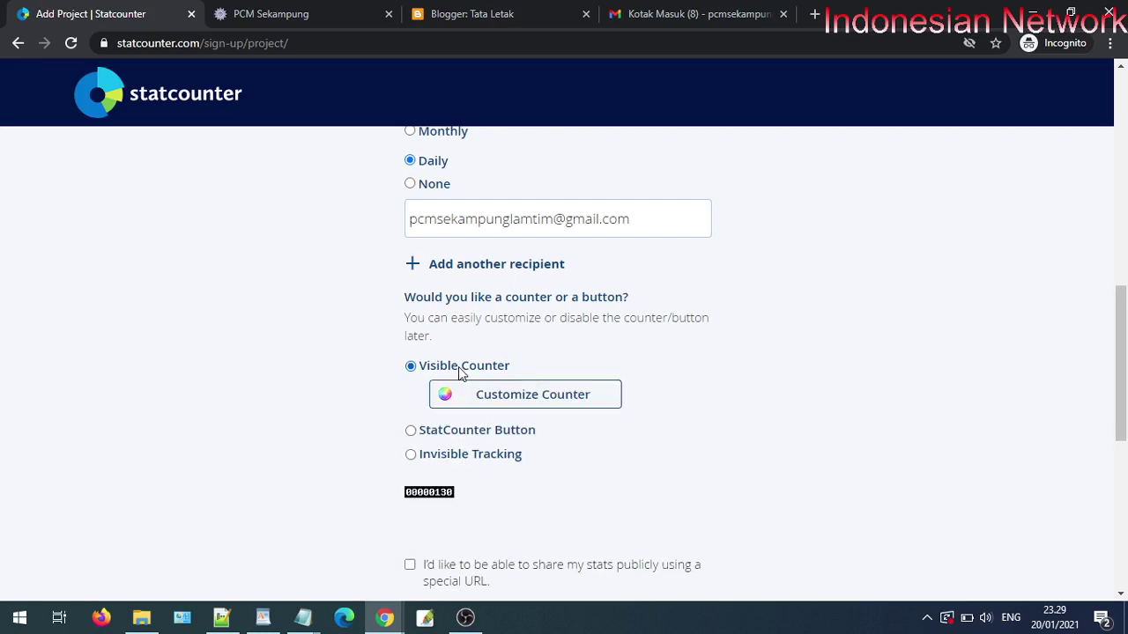
click(459, 432)
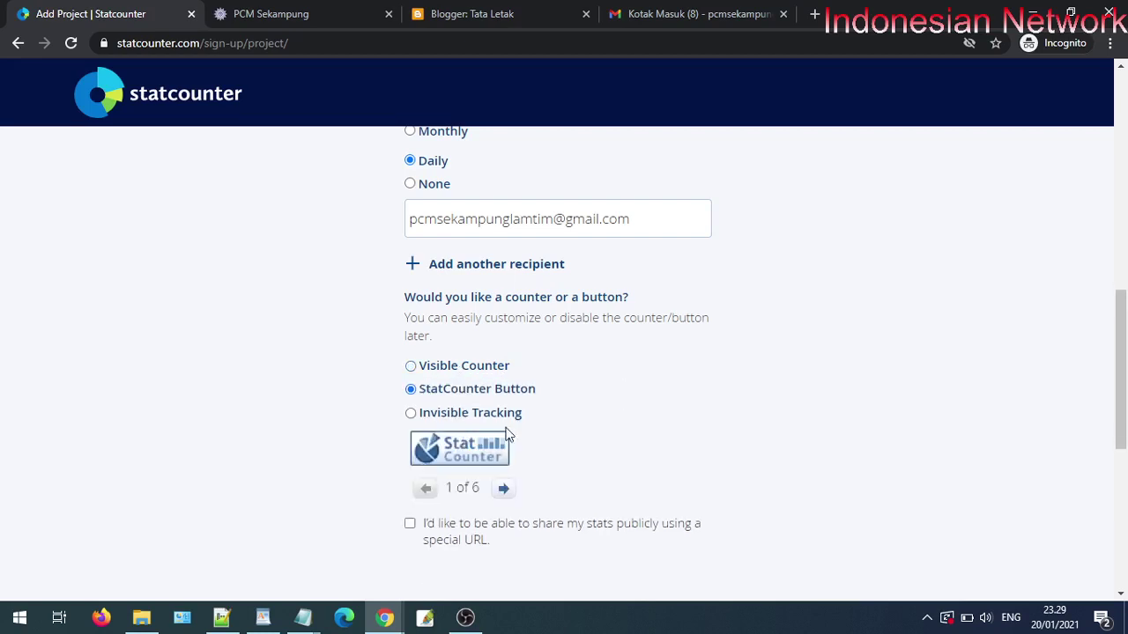
click(473, 368)
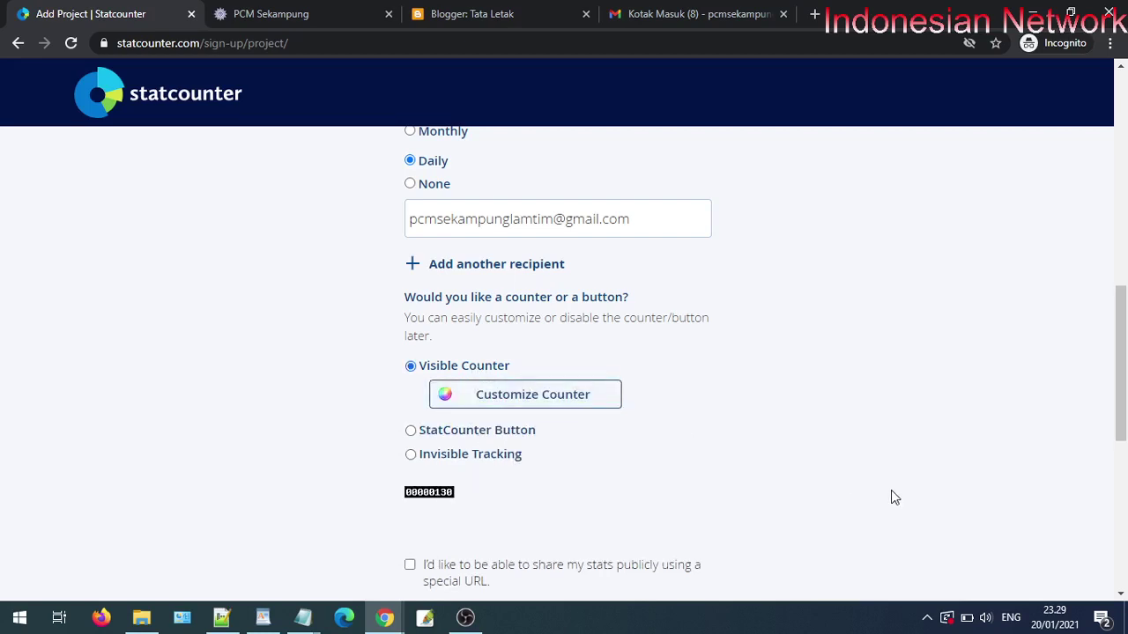
click(508, 455)
click(511, 390)
- Enable sharing stats publicly via a special URL and add the project
scroll(555, 410, down, 2)
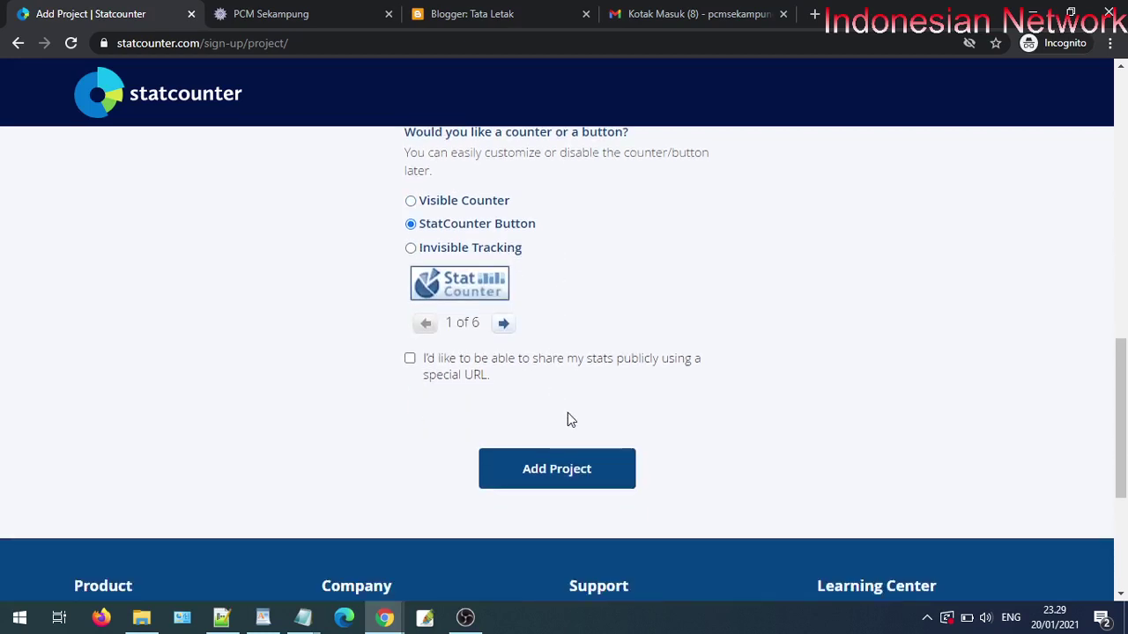
click(410, 358)
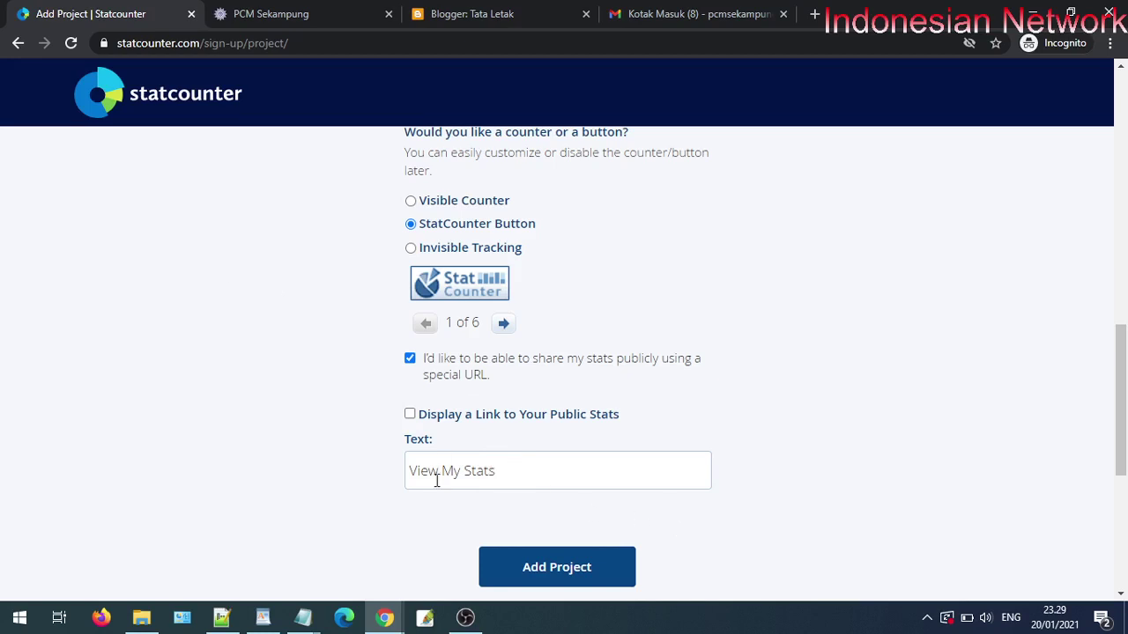
click(543, 580)
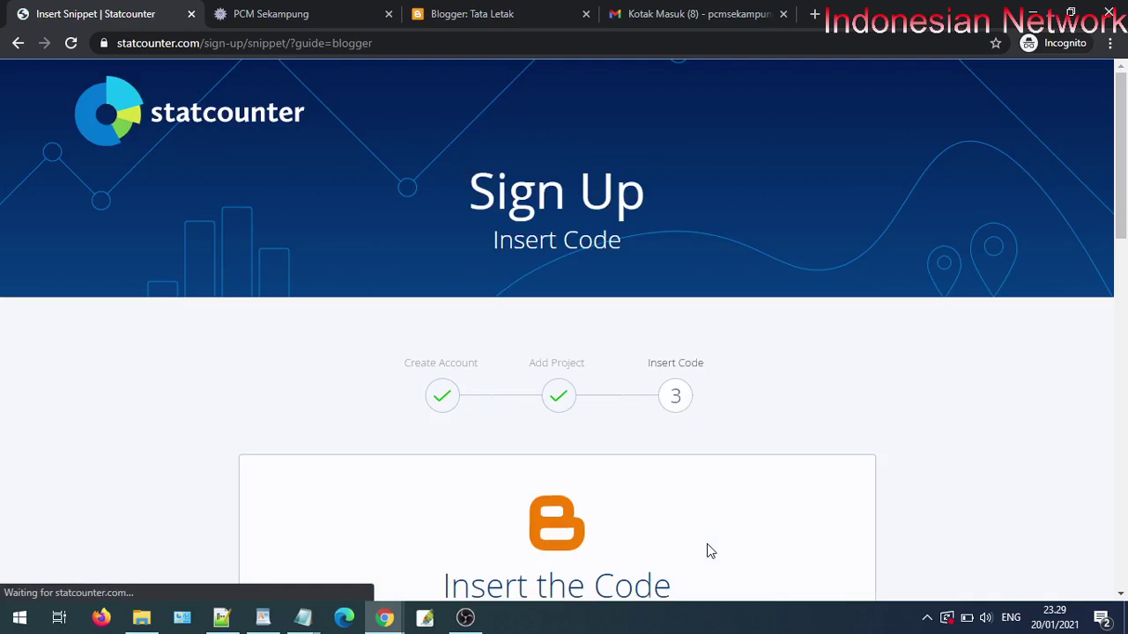
- Copy the Blogger tracking code snippet, then go to the Blogger: Tata Letak tab
scroll(755, 508, down, 5)
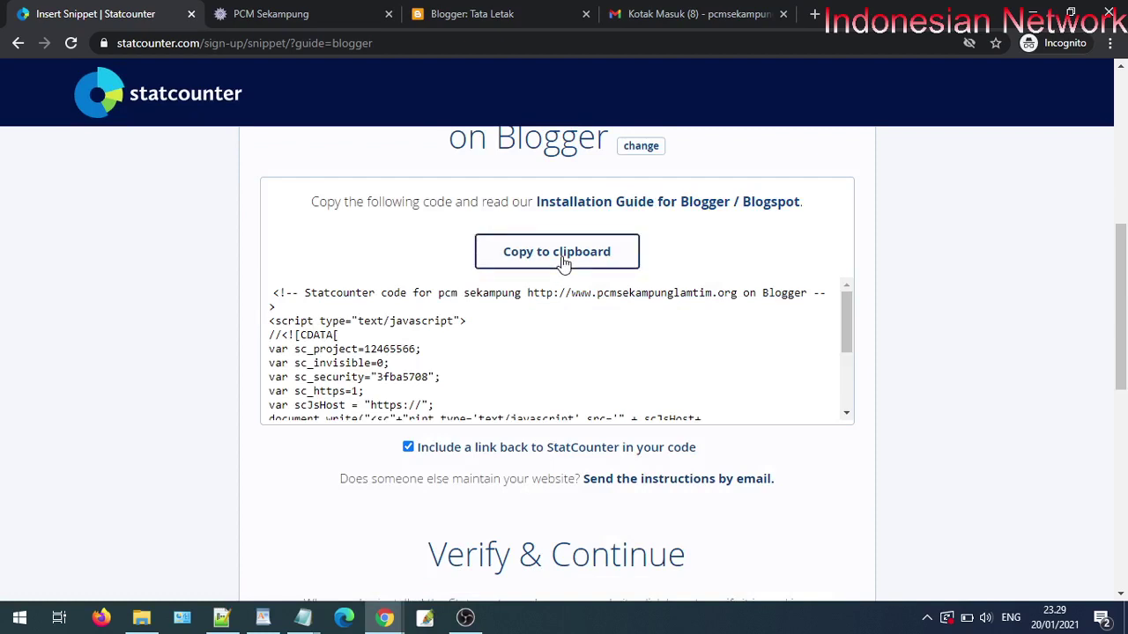
click(560, 263)
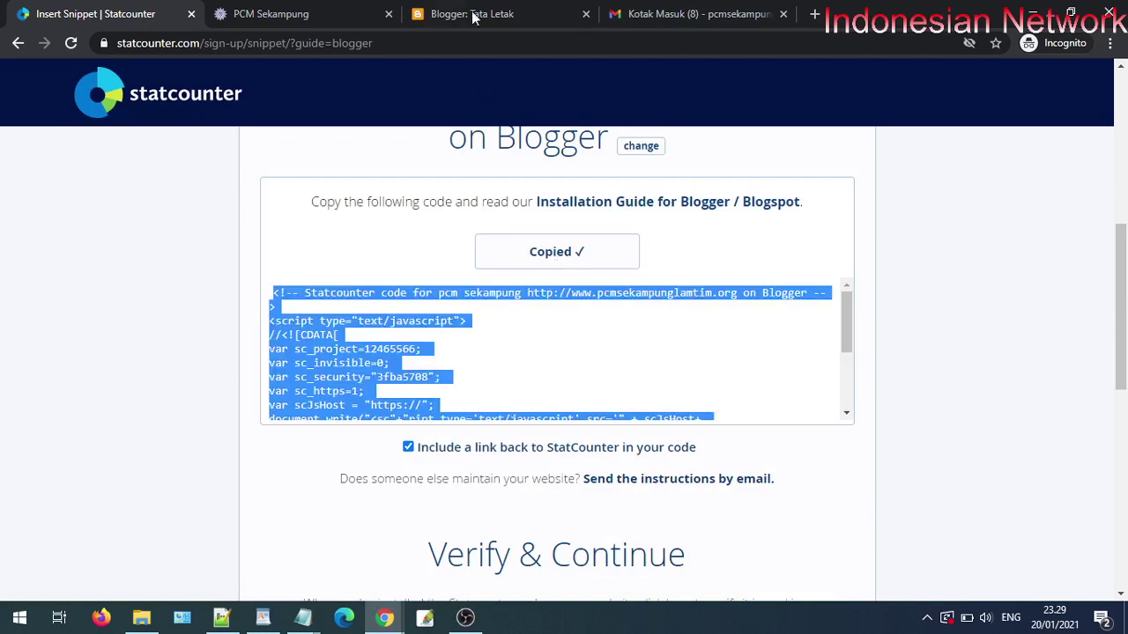
click(471, 13)
- Paste the StatCounter code into the Widget di Atas Footer HTML/JavaScript gadget and save
click(105, 457)
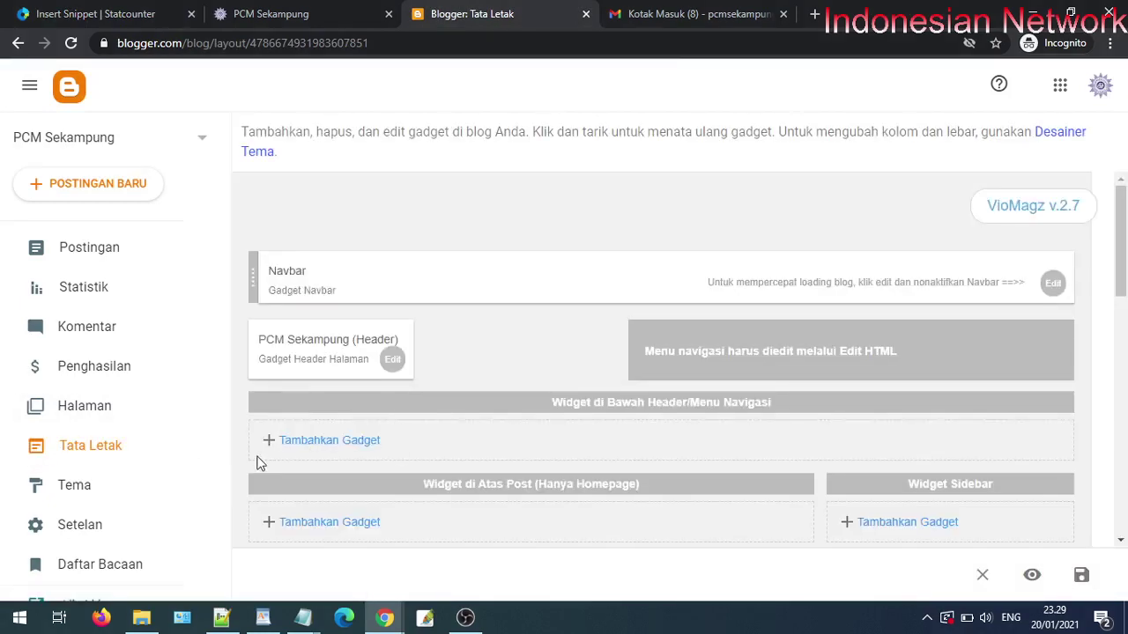
scroll(603, 448, down, 2)
scroll(779, 439, down, 8)
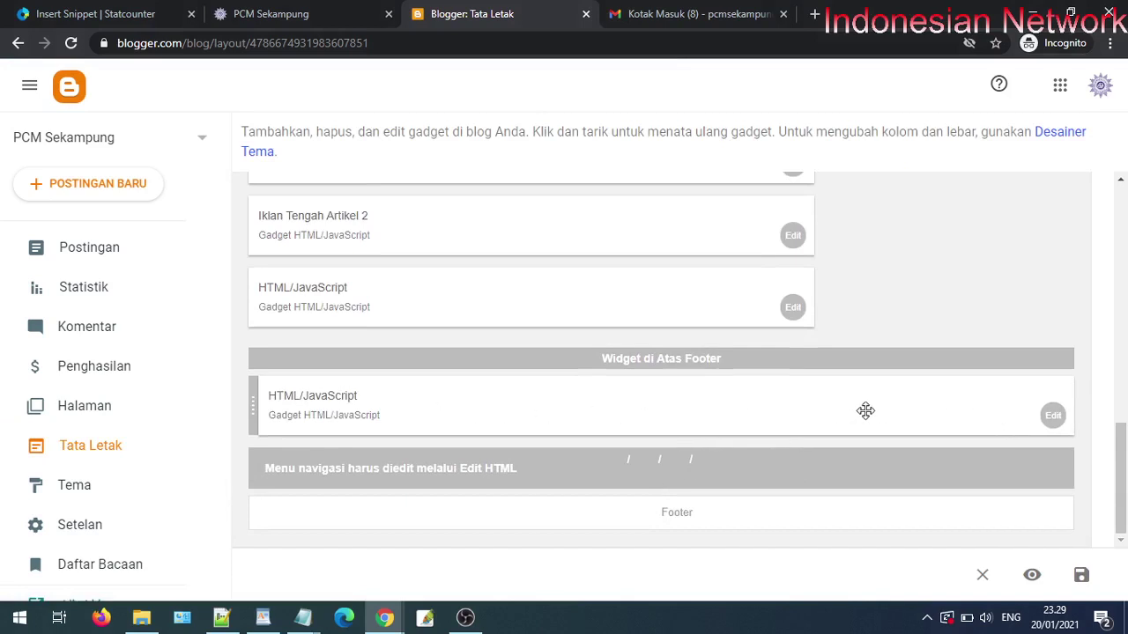
click(1052, 418)
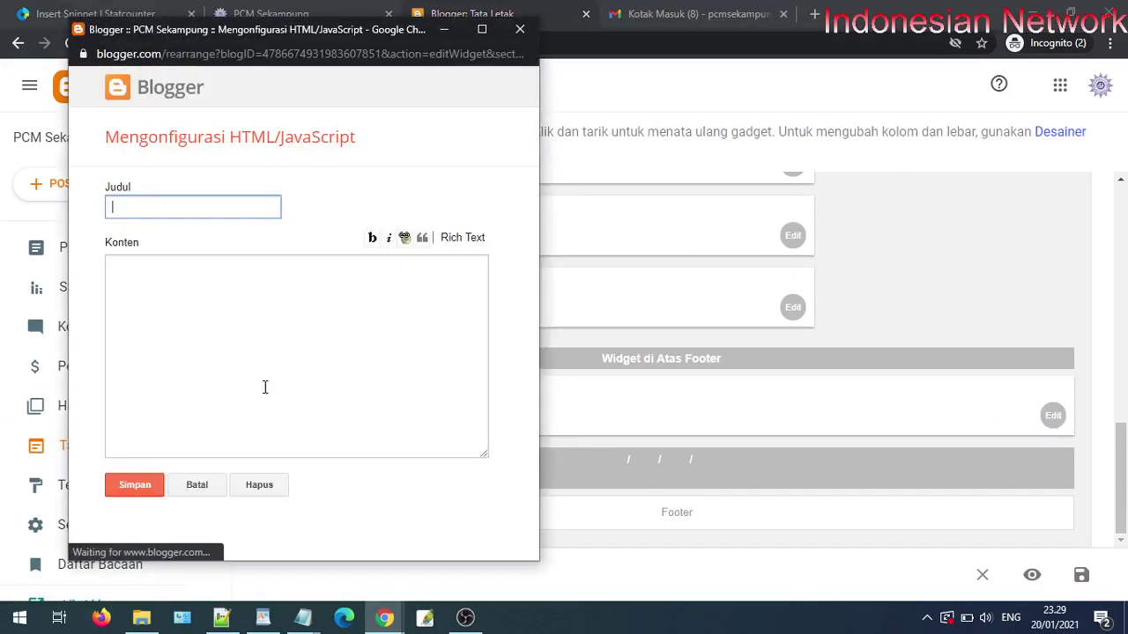
right_click(240, 319)
click(280, 443)
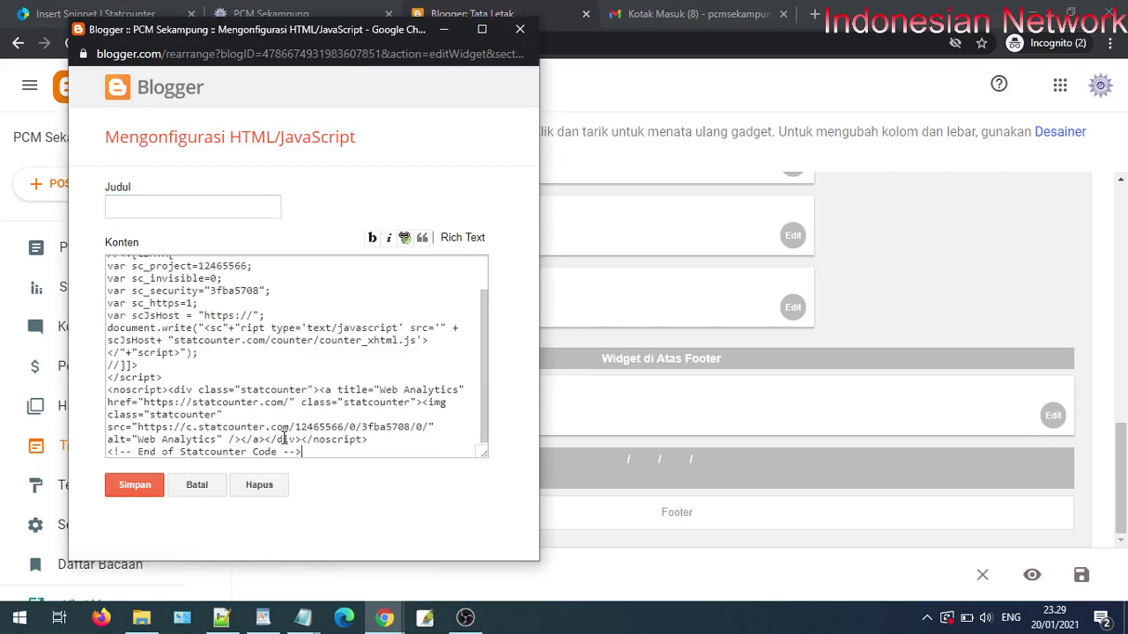
click(134, 485)
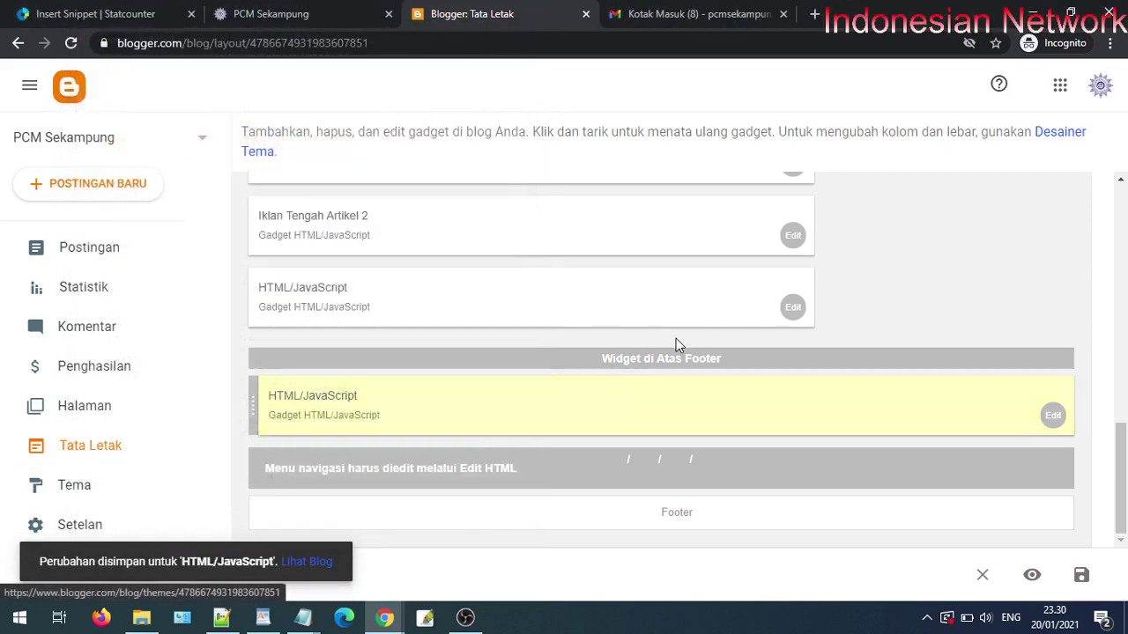
scroll(679, 344, up, 3)
scroll(653, 436, down, 3)
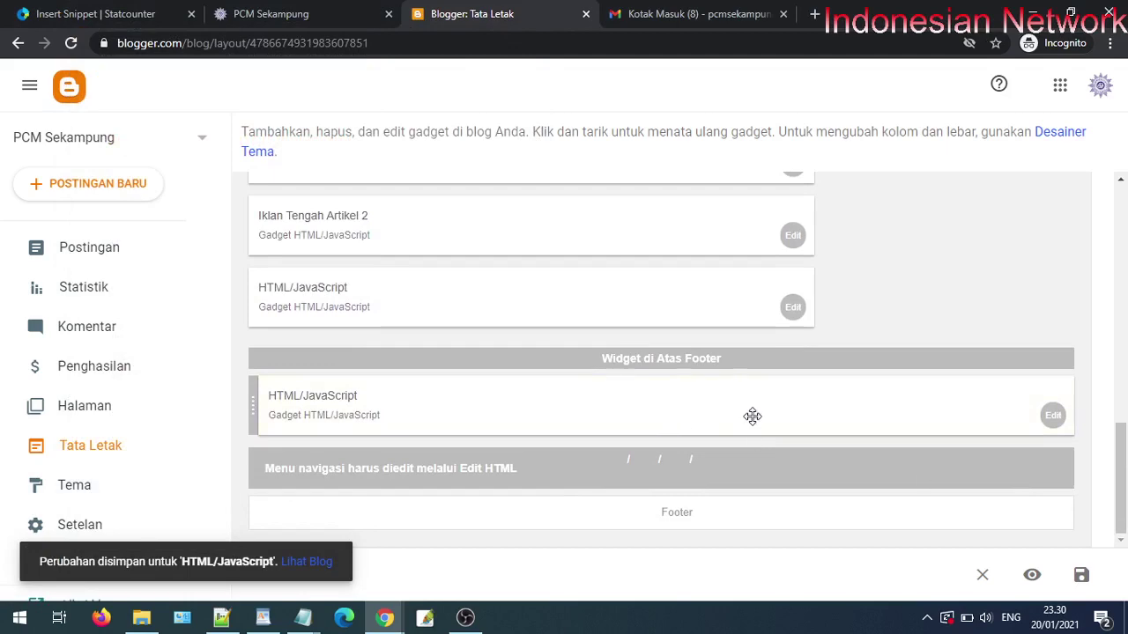
scroll(752, 415, up, 8)
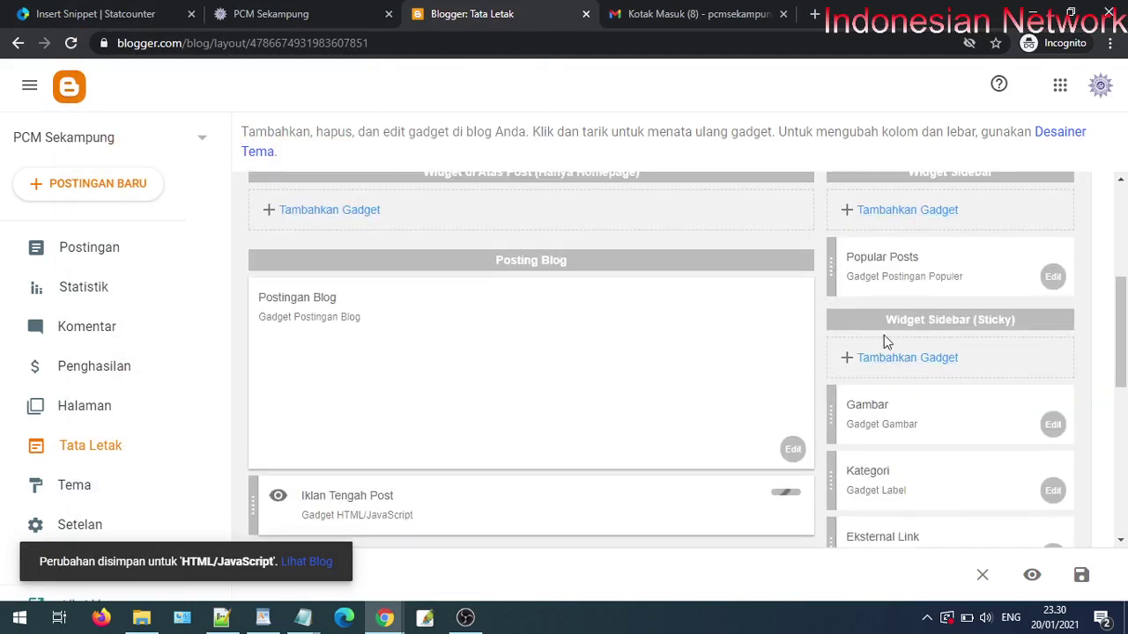
- Add an HTML/JavaScript gadget to the sticky sidebar with the code, then cancel it
click(893, 362)
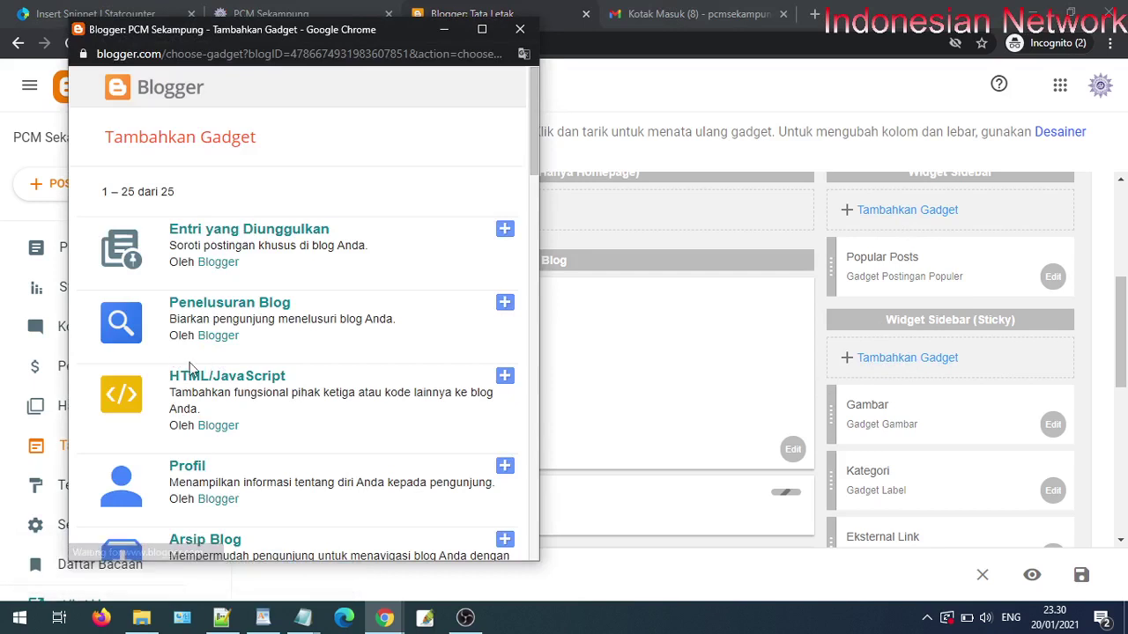
click(242, 379)
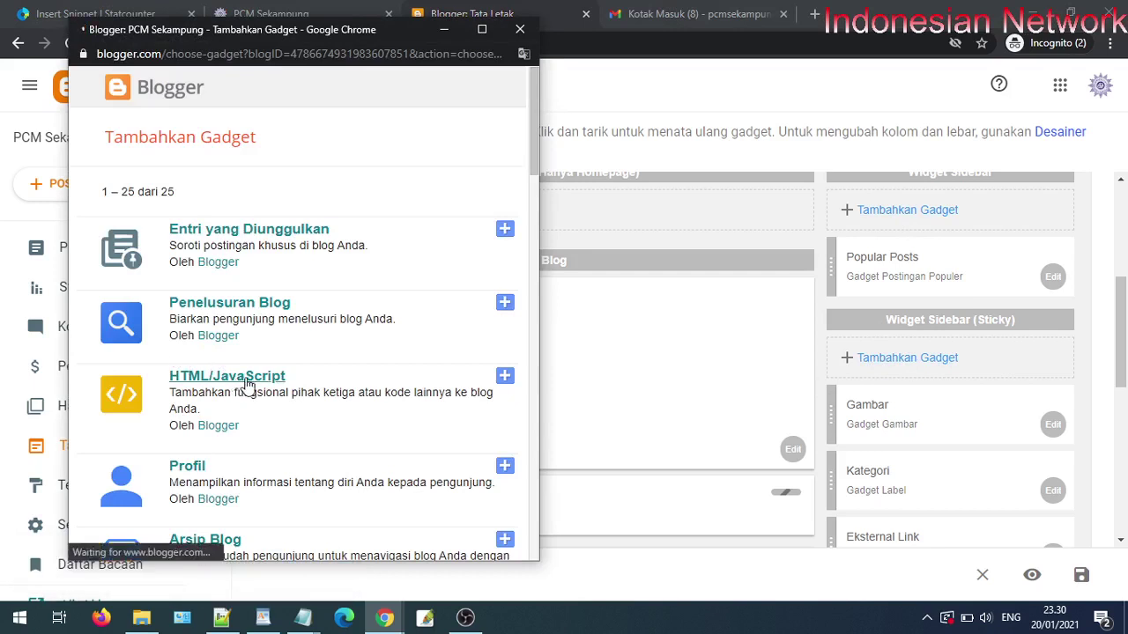
click(216, 294)
right_click(213, 293)
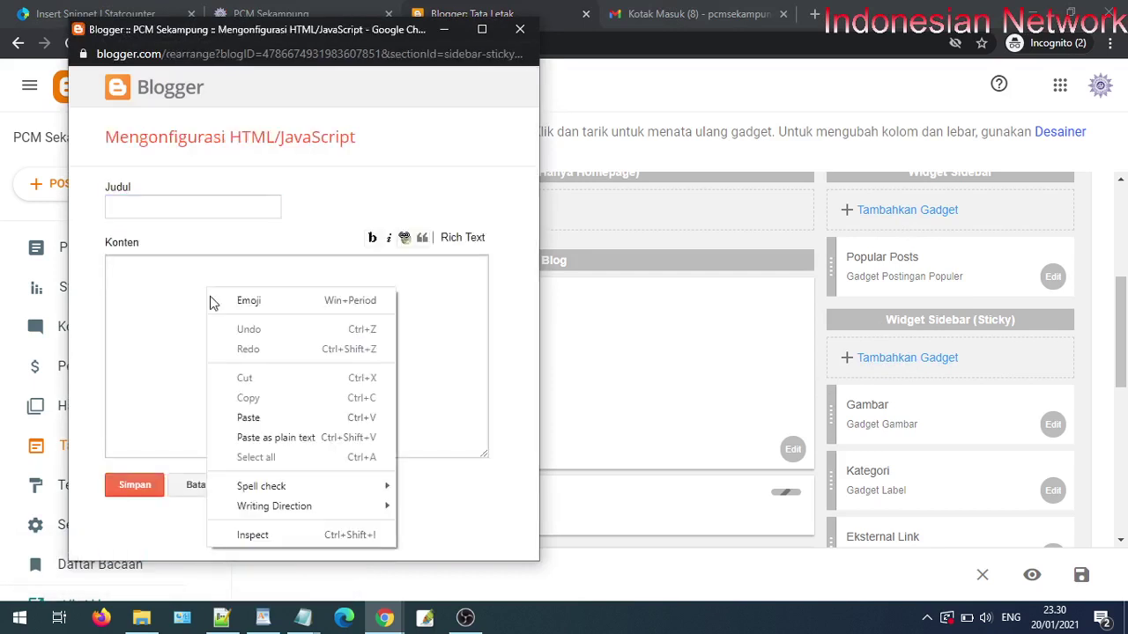
click(259, 415)
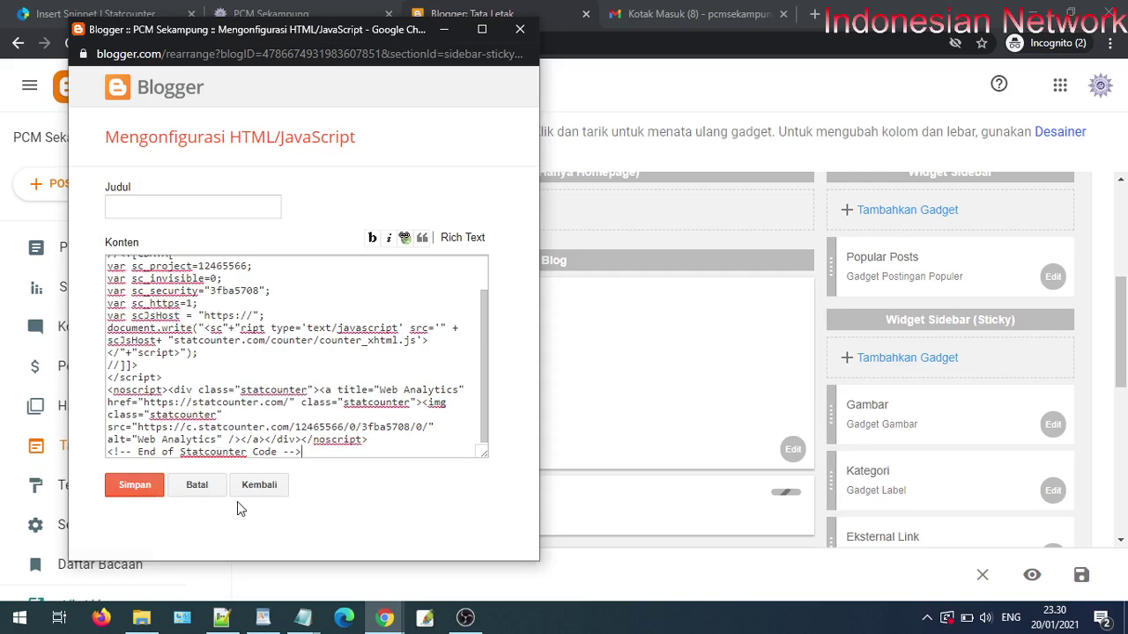
click(196, 484)
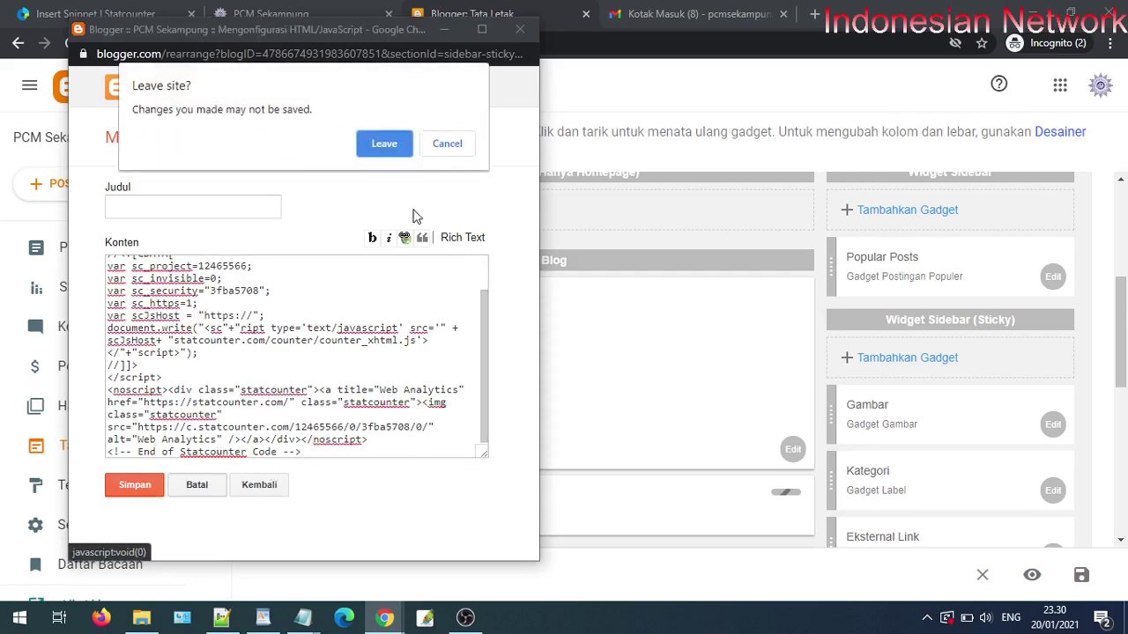
click(384, 143)
- Reopen the footer HTML/JavaScript gadget and save it again
scroll(906, 423, down, 10)
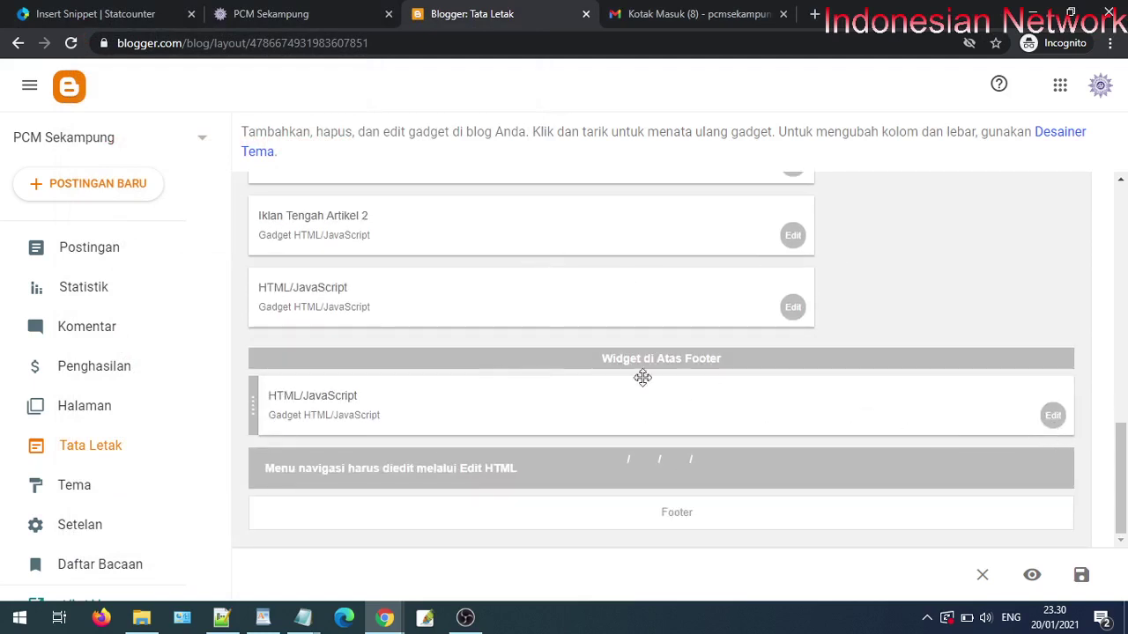
click(1051, 417)
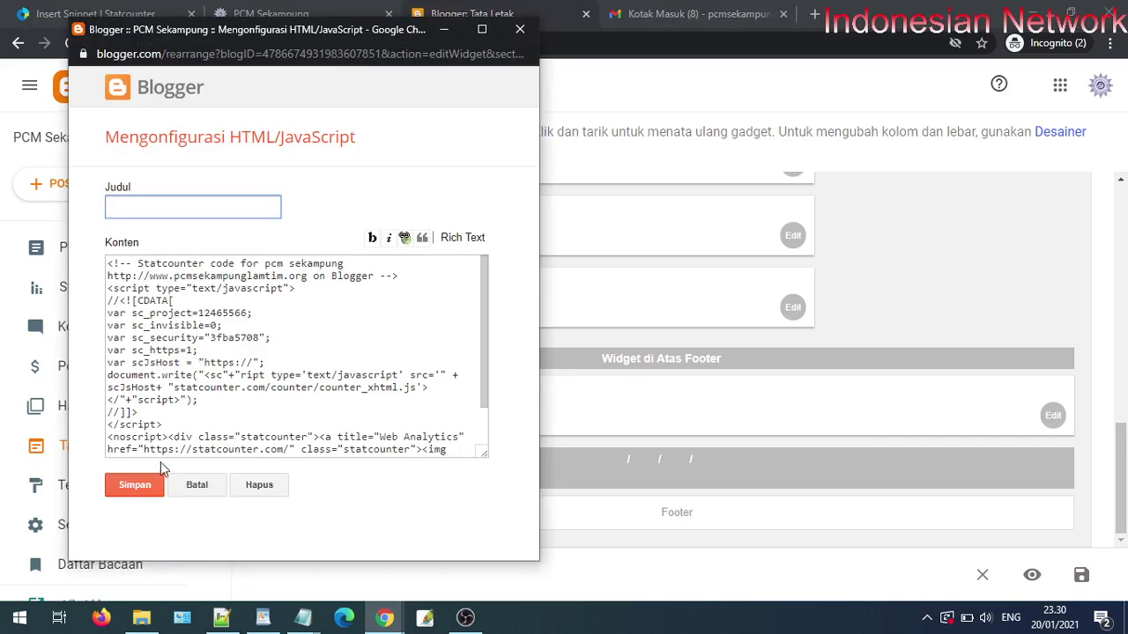
click(145, 490)
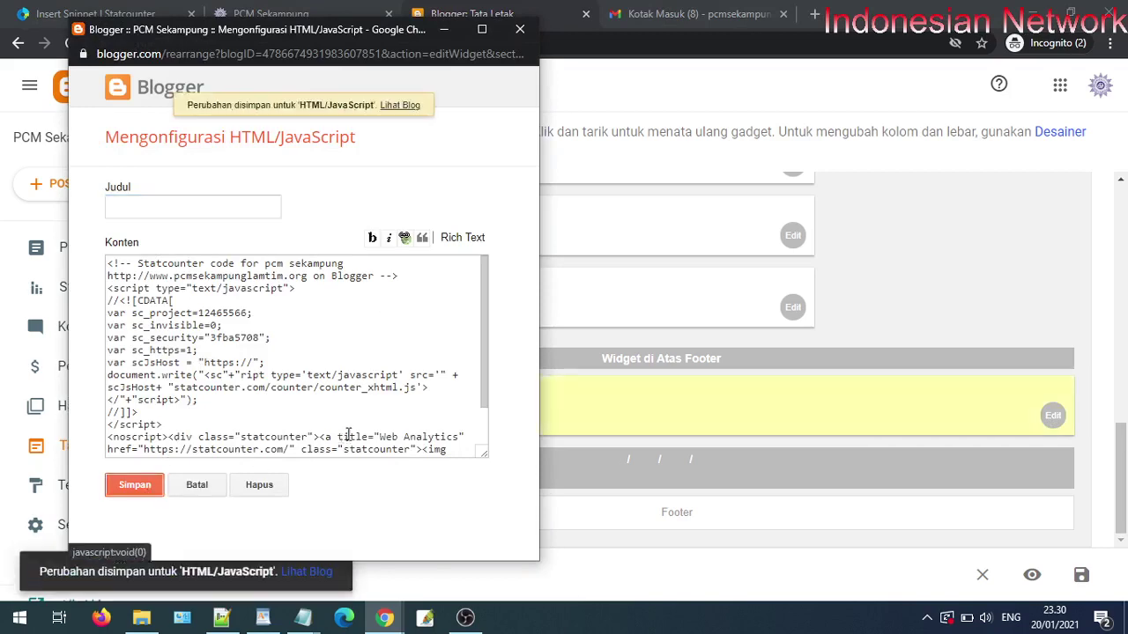
click(694, 13)
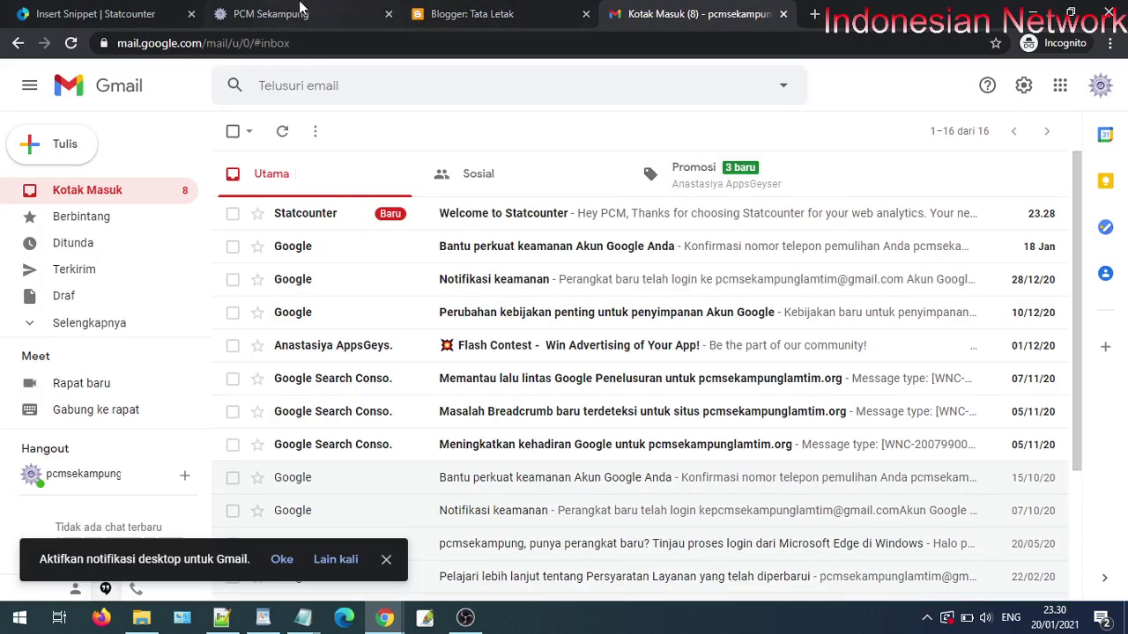
- Return to the StatCounter code page and verify the installation on pcm sekampung
click(297, 11)
key(ctrl+shift+Tab)
scroll(560, 352, down, 6)
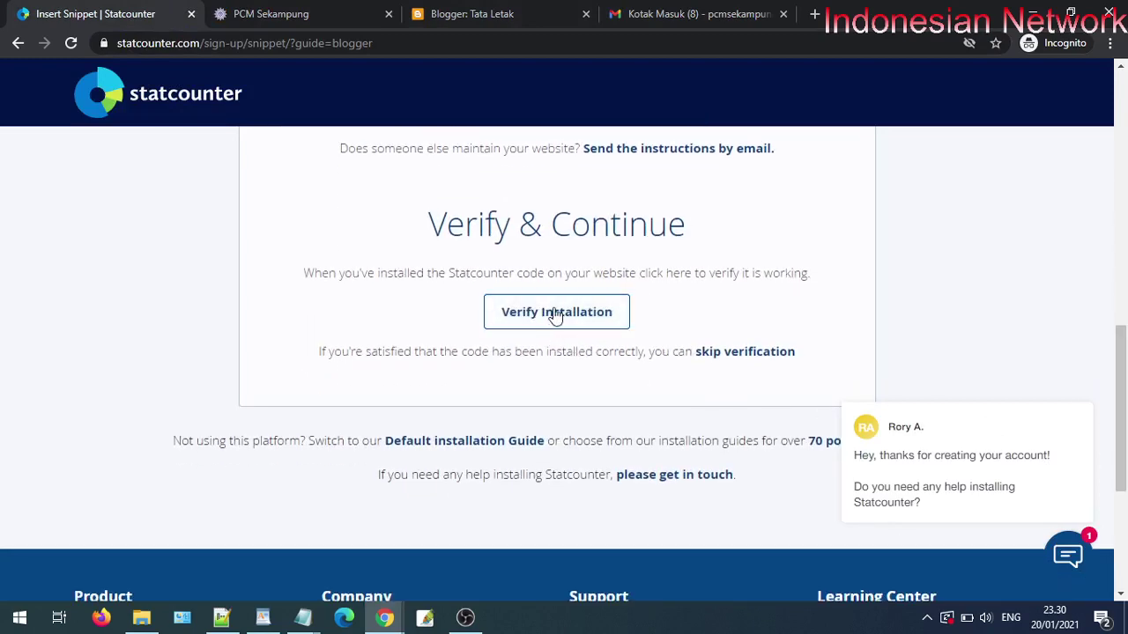
click(554, 314)
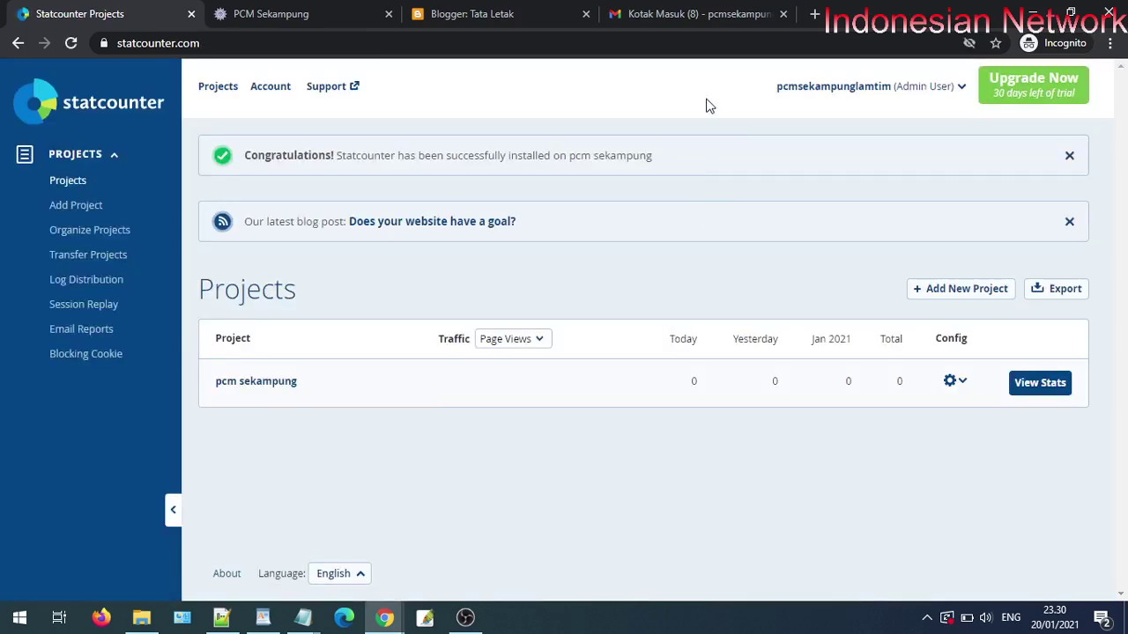
- Open and read the Welcome to Statcounter e-mail in Gmail
click(691, 11)
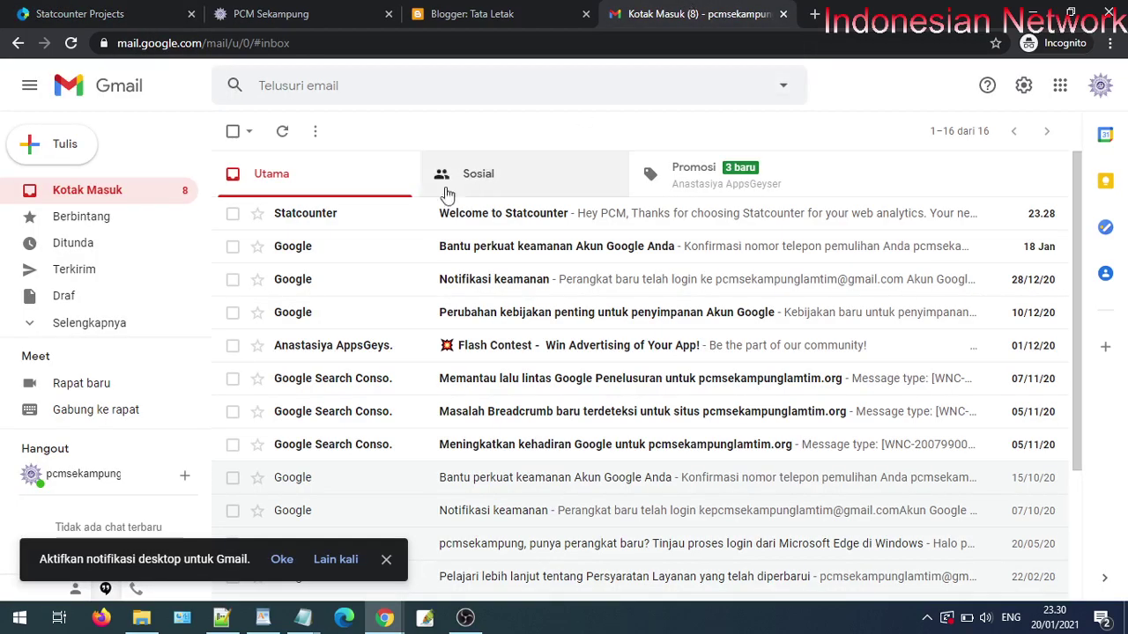
click(417, 220)
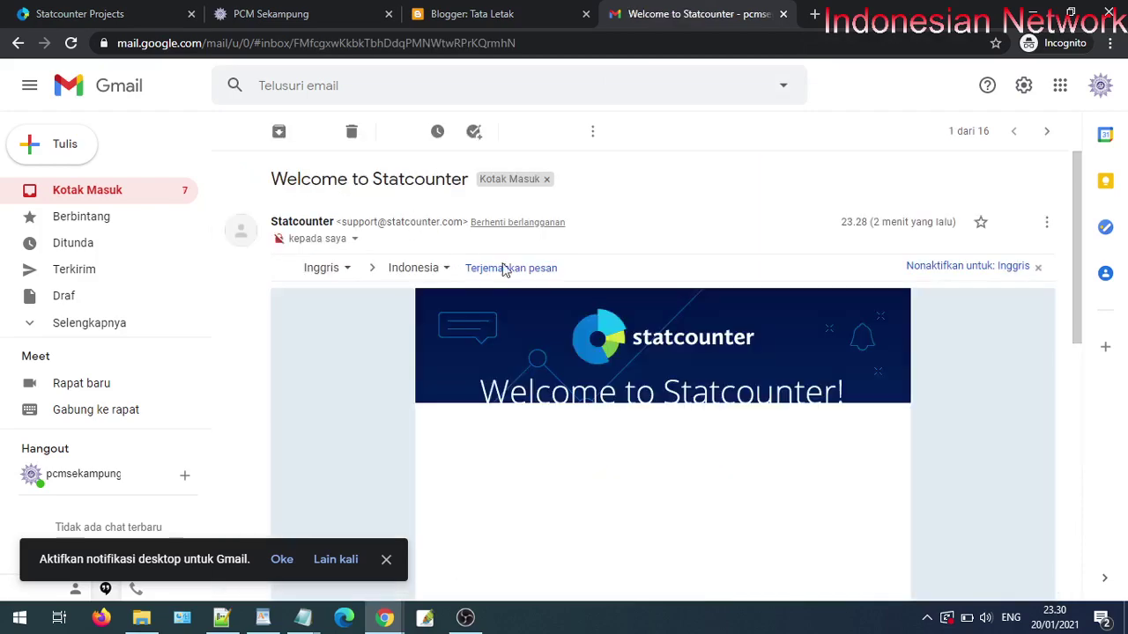
scroll(631, 323, down, 6)
scroll(631, 322, down, 2)
scroll(630, 322, up, 8)
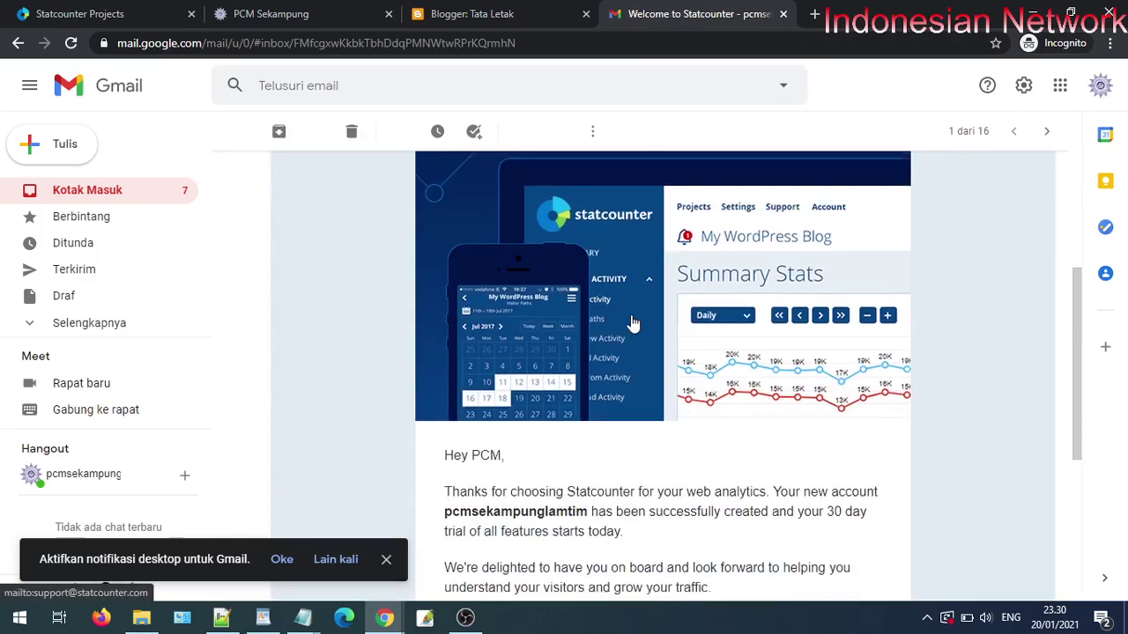
- Check the Promosi and Sosial tabs, reread the e-mail, then return to Statcounter Projects
click(129, 189)
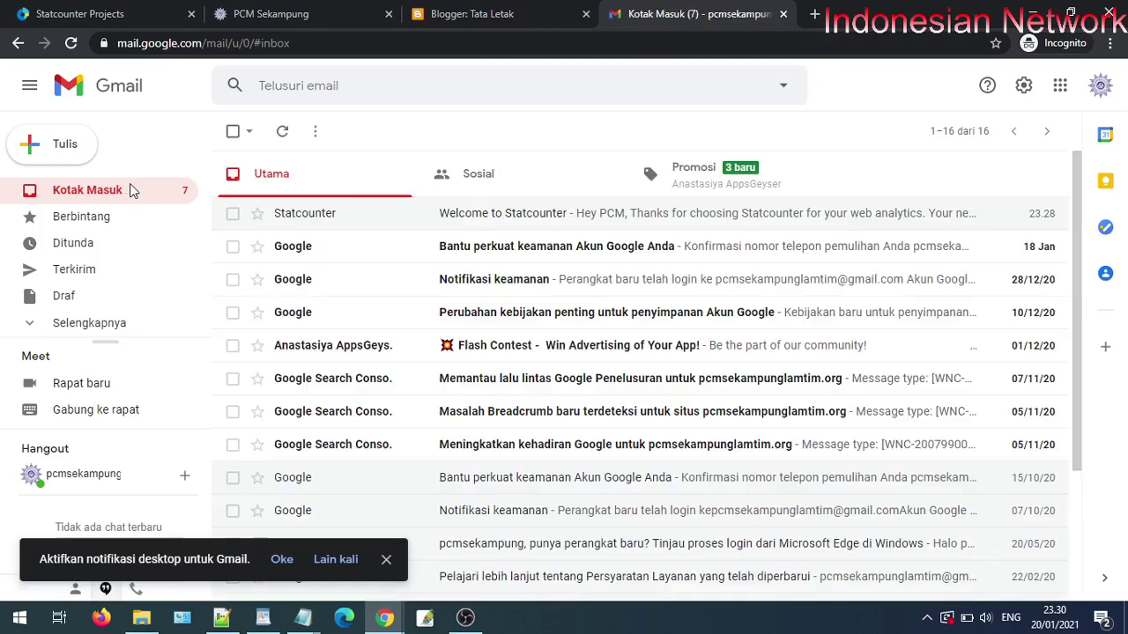
click(645, 179)
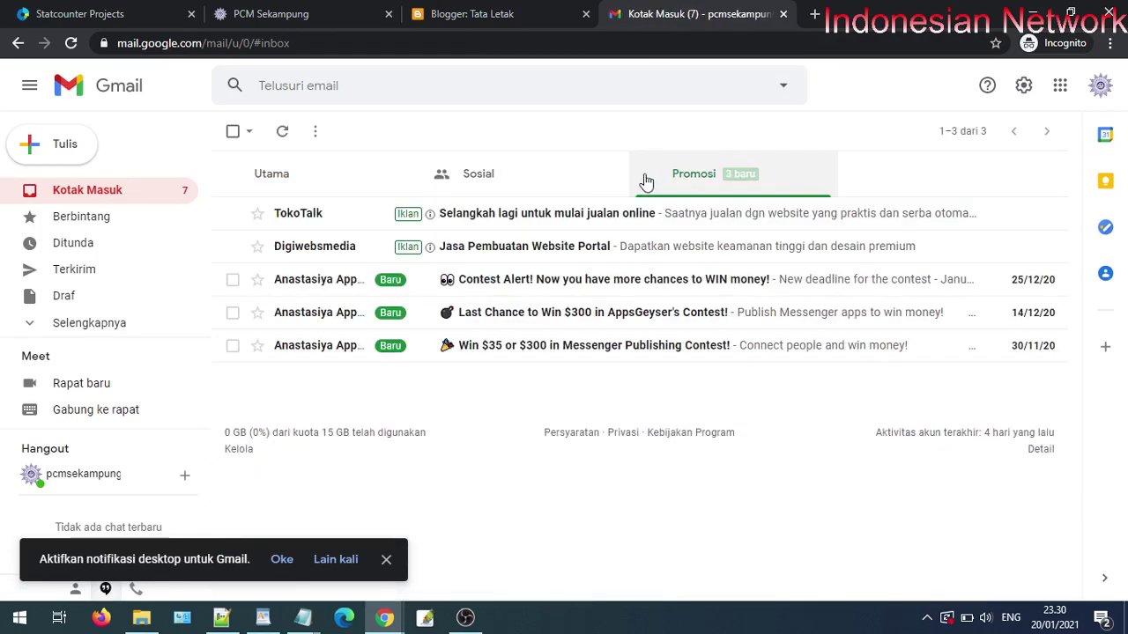
click(577, 180)
click(351, 179)
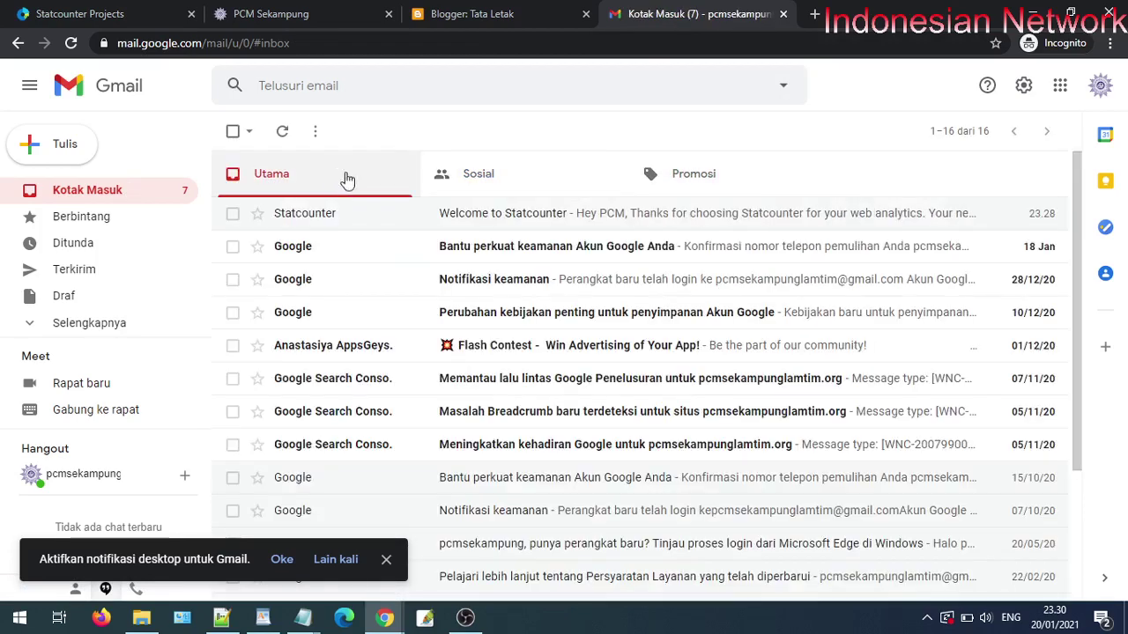
click(452, 220)
scroll(679, 320, down, 7)
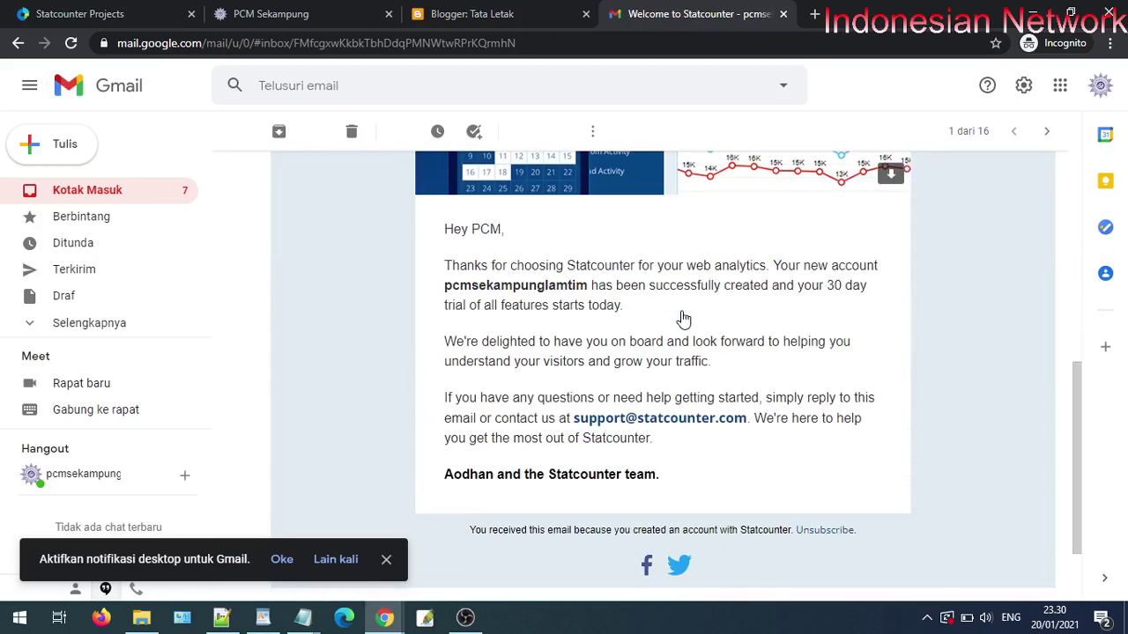
scroll(680, 320, up, 7)
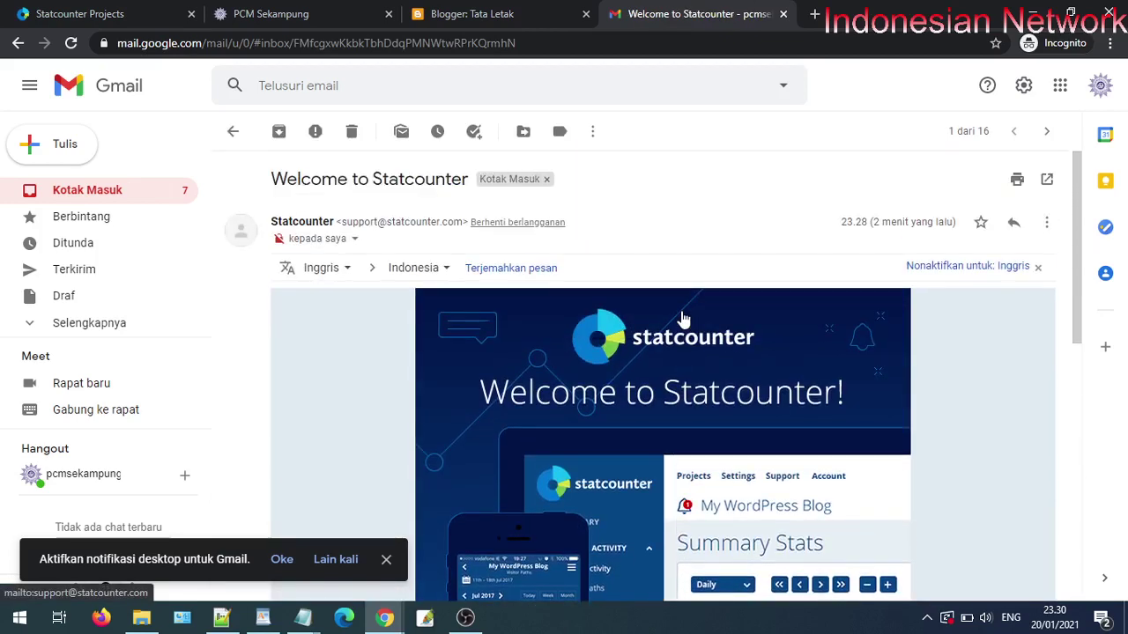
click(267, 10)
click(110, 7)
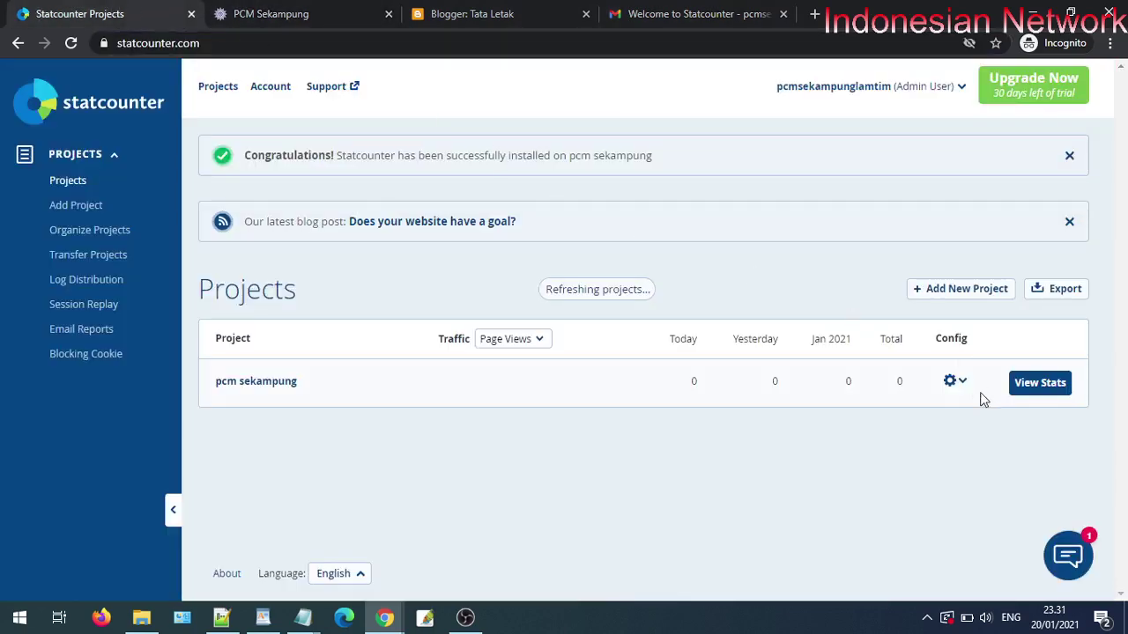
- Reload the PCM Sekampung site and open its footer StatCounter badge link in a new tab
click(231, 9)
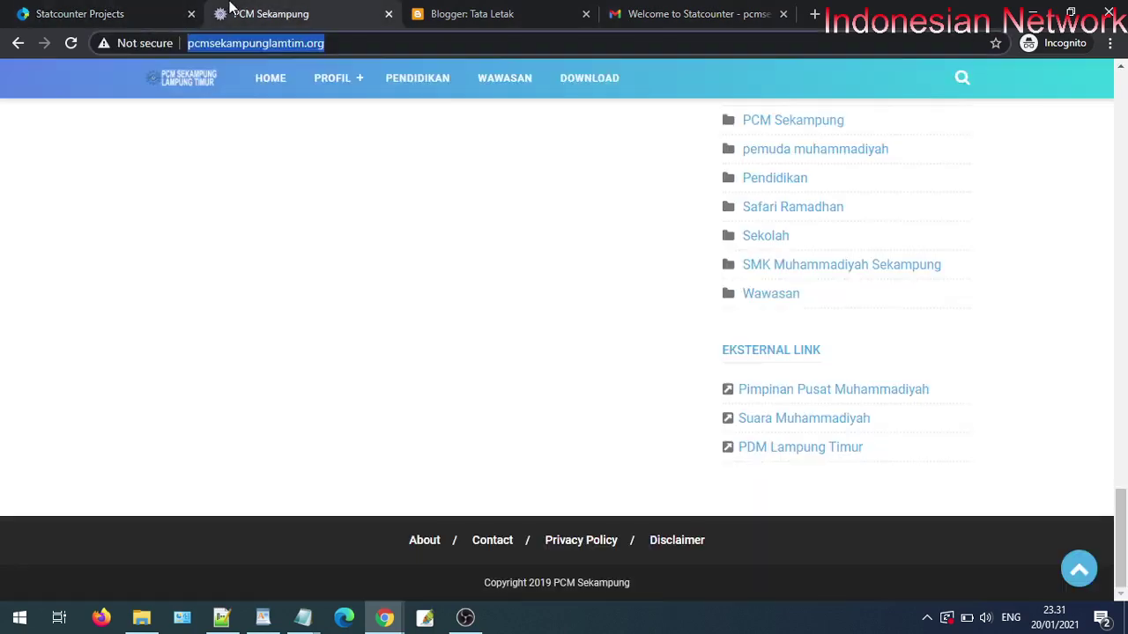
click(72, 43)
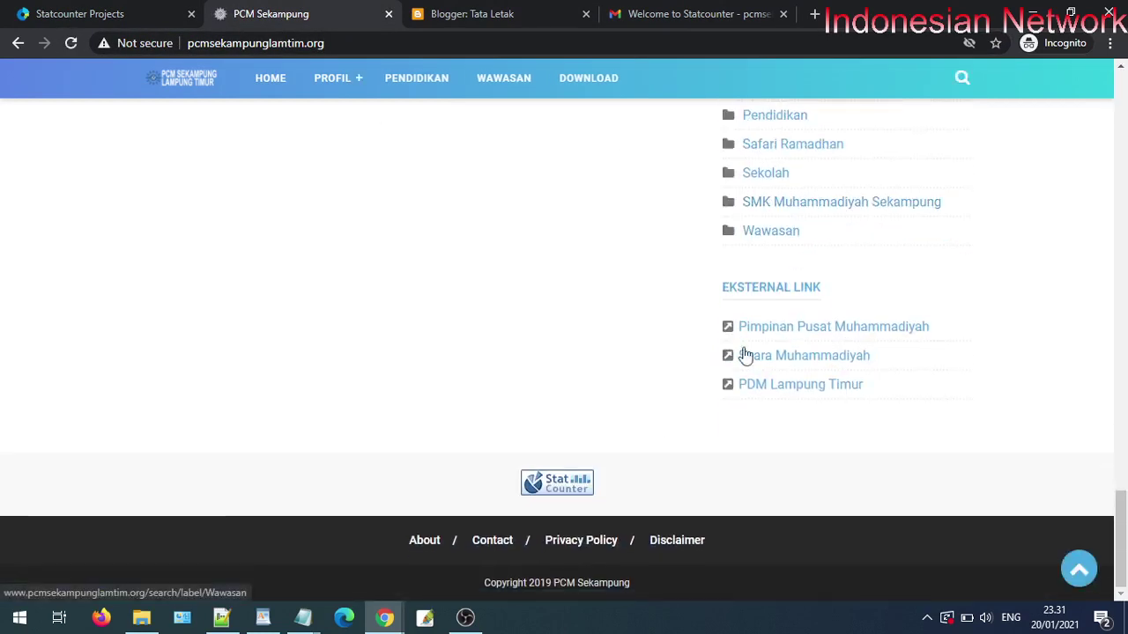
right_click(569, 496)
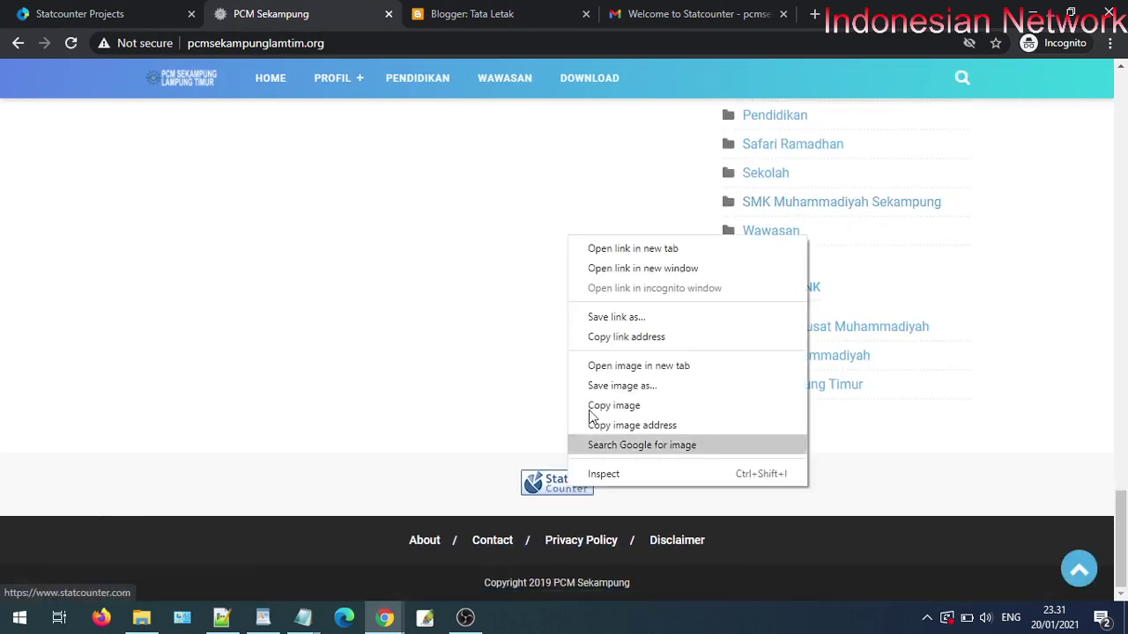
click(629, 246)
click(493, 15)
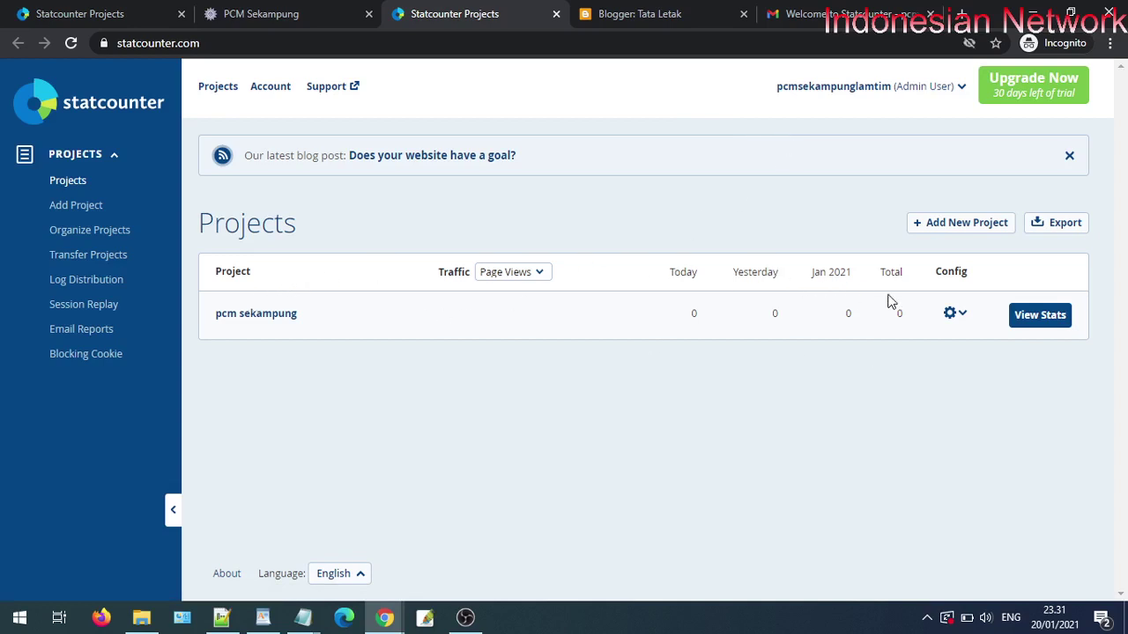
- View the pcm sekampung project's stats, which show 0 page views so far
click(957, 317)
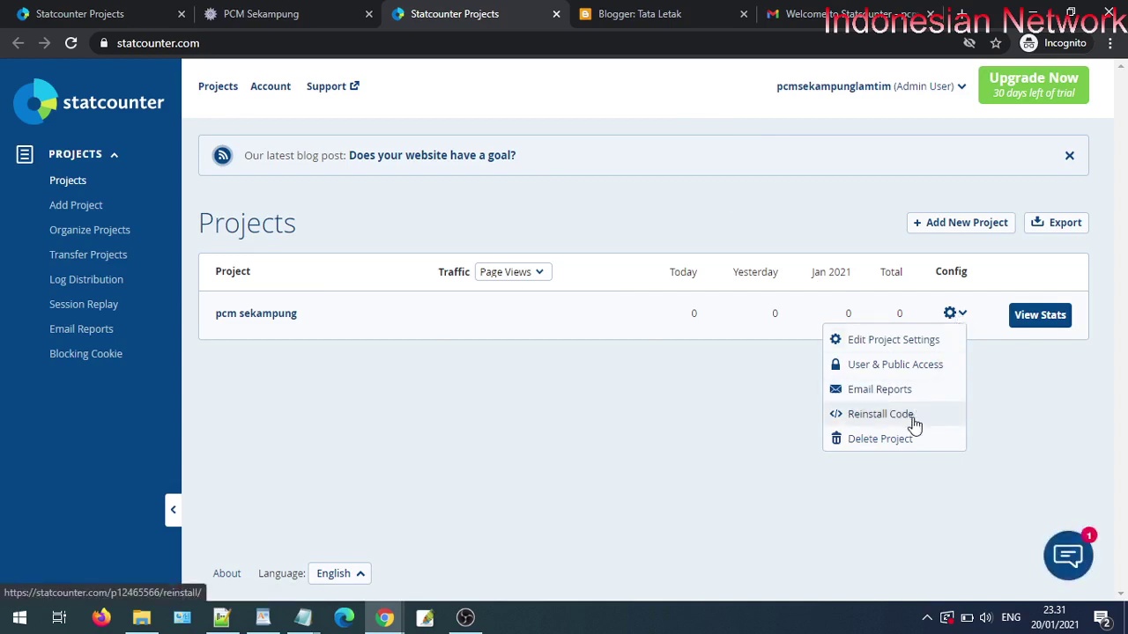
click(1039, 317)
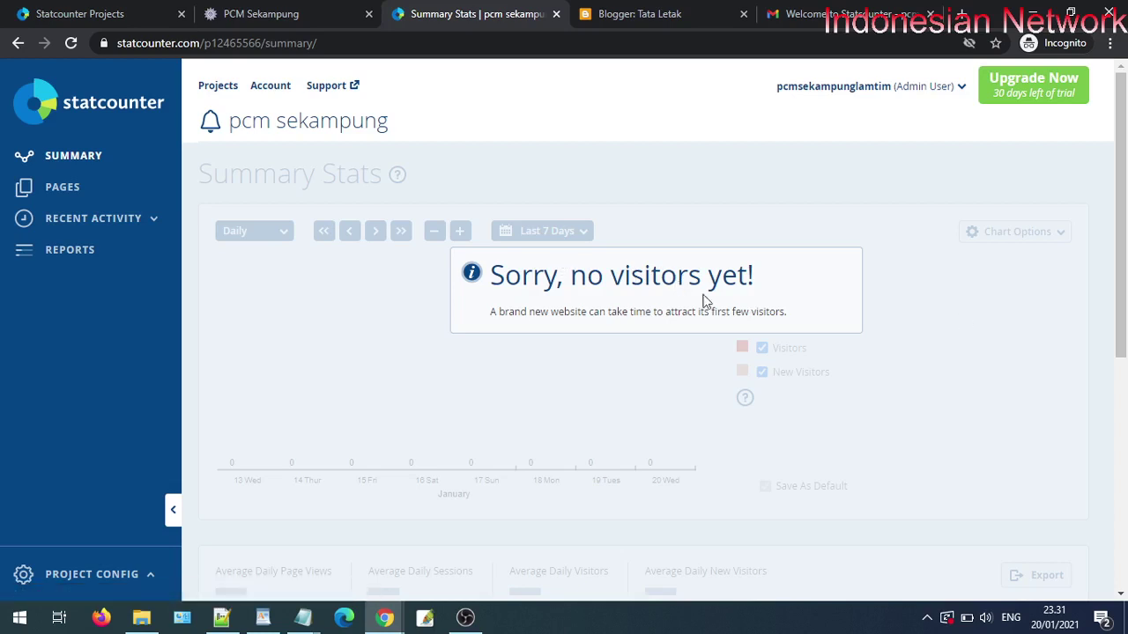
- Google 'webproxy' in a new incognito tab and open the ProxySite.com result in a new tab
click(273, 14)
click(239, 44)
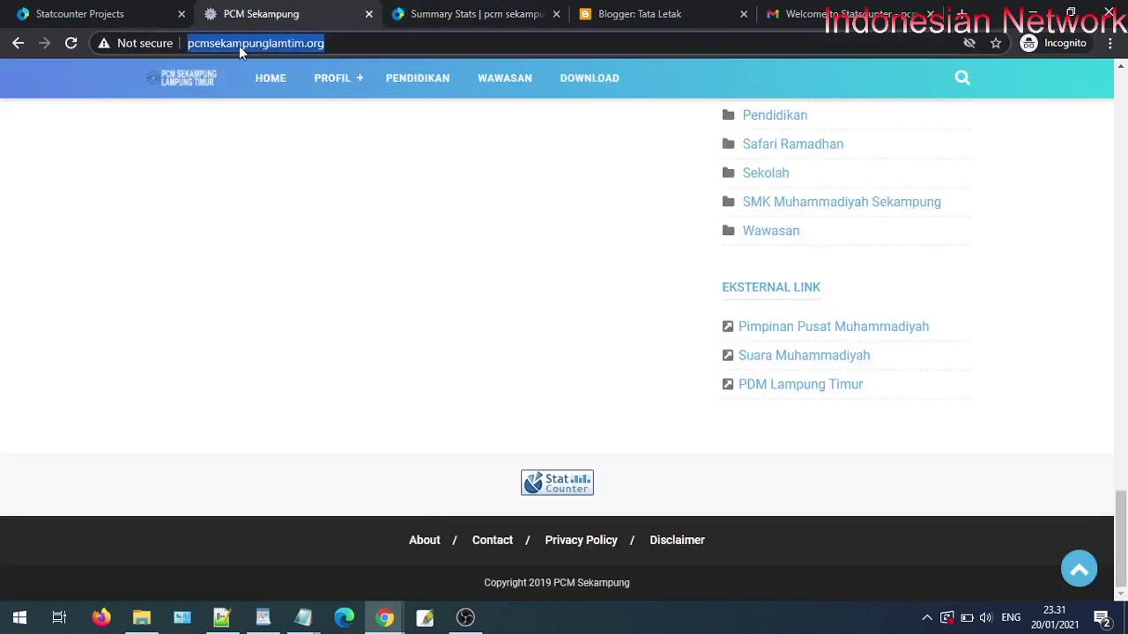
right_click(239, 46)
click(962, 14)
click(962, 14)
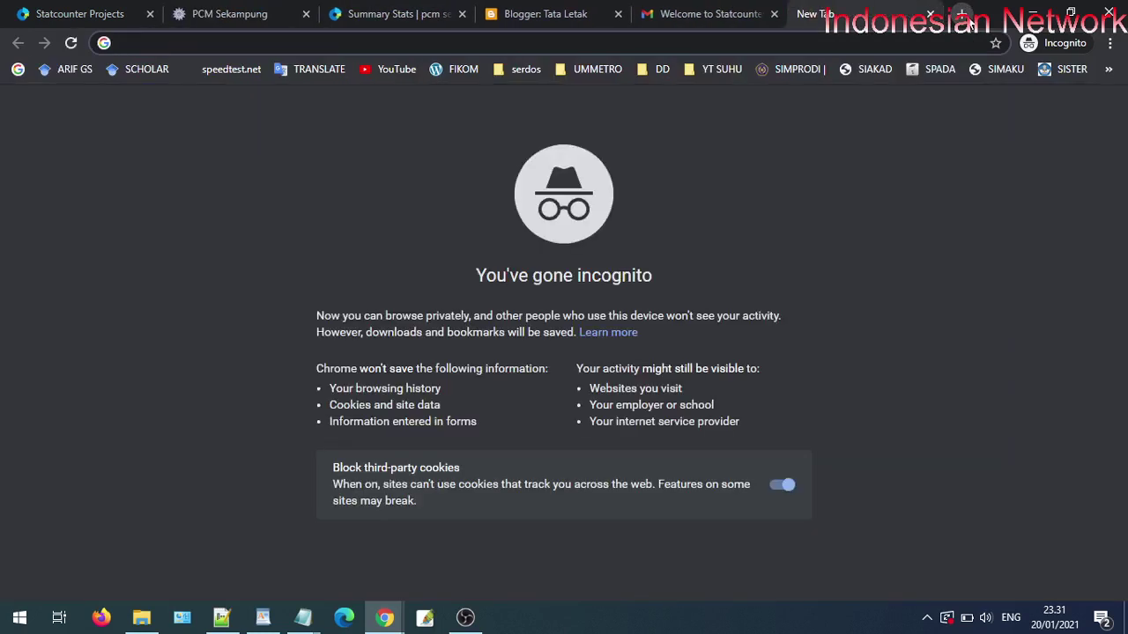
text(we)
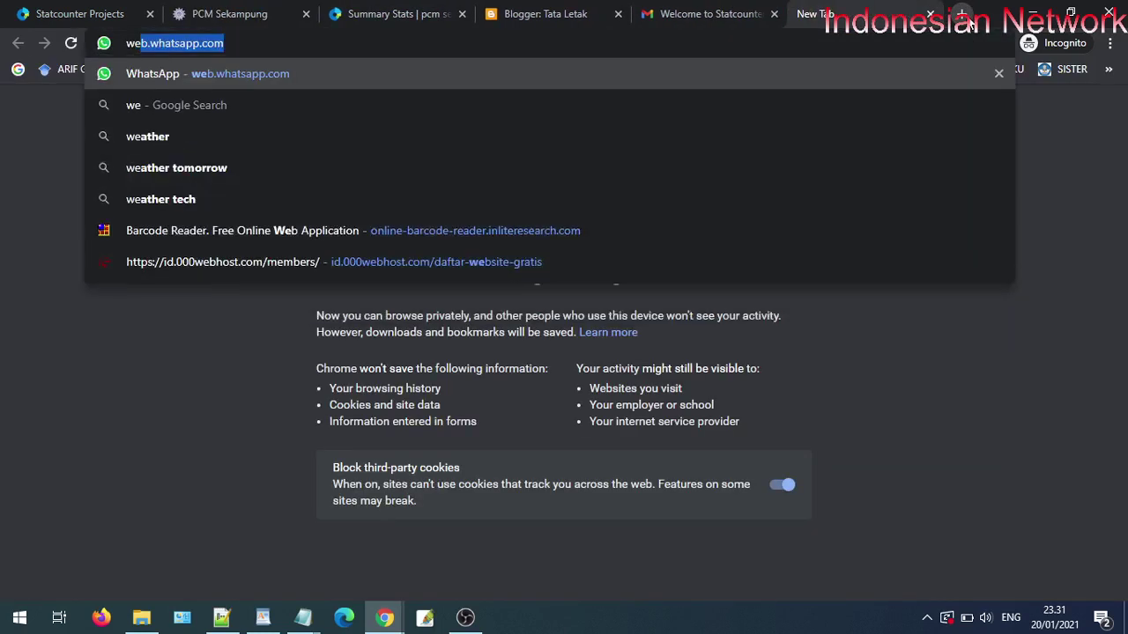
text(bpr)
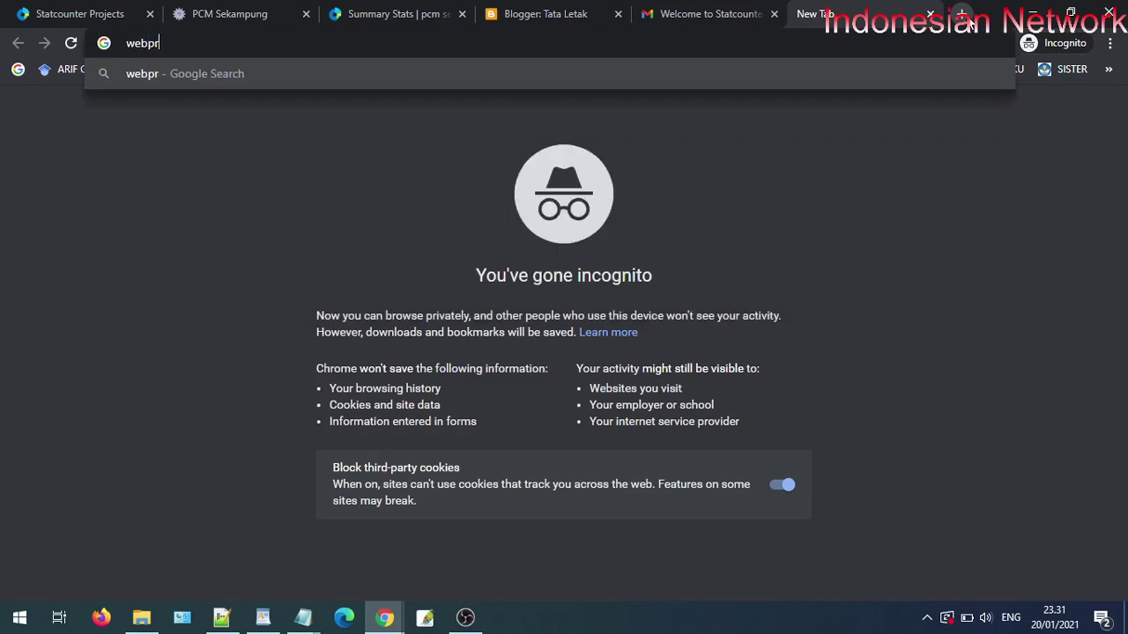
text(oxy)
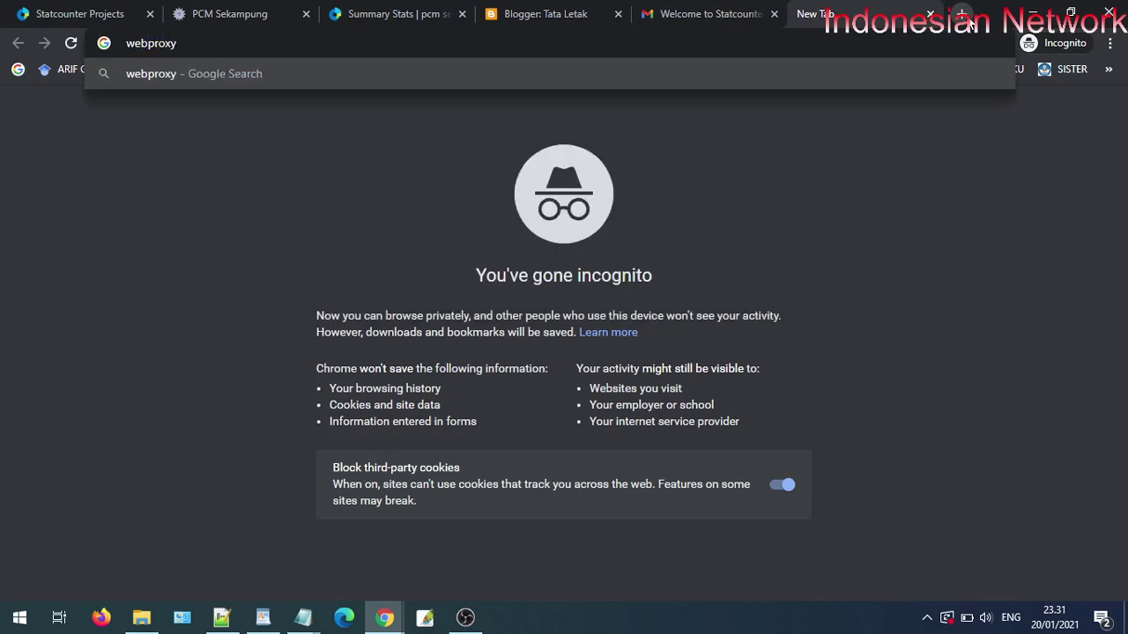
key(Return)
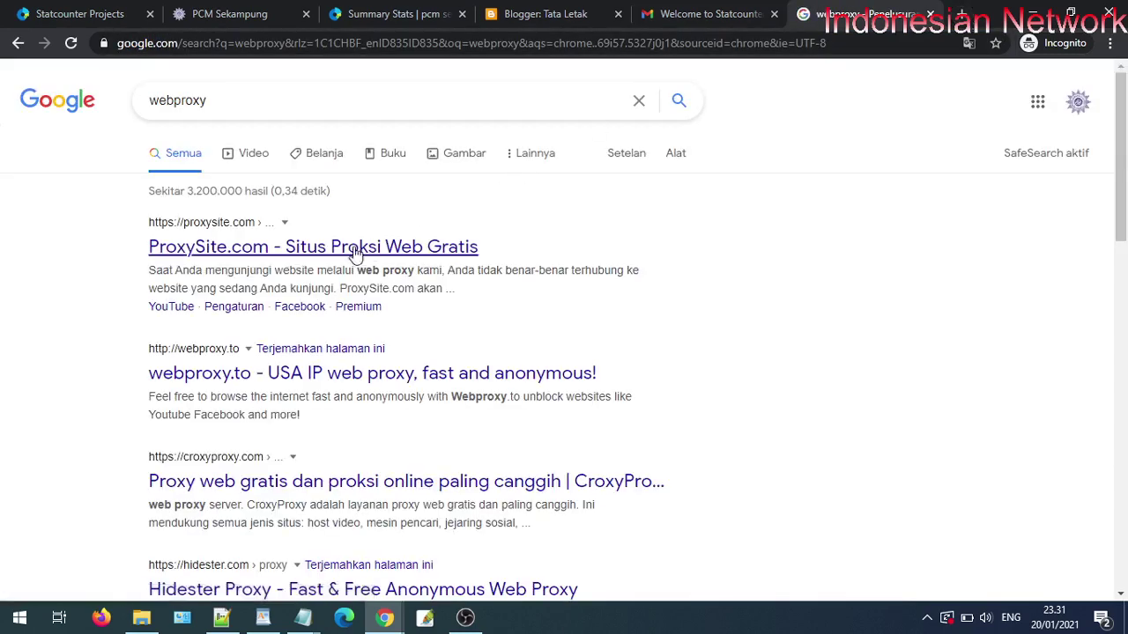
right_click(353, 250)
click(378, 257)
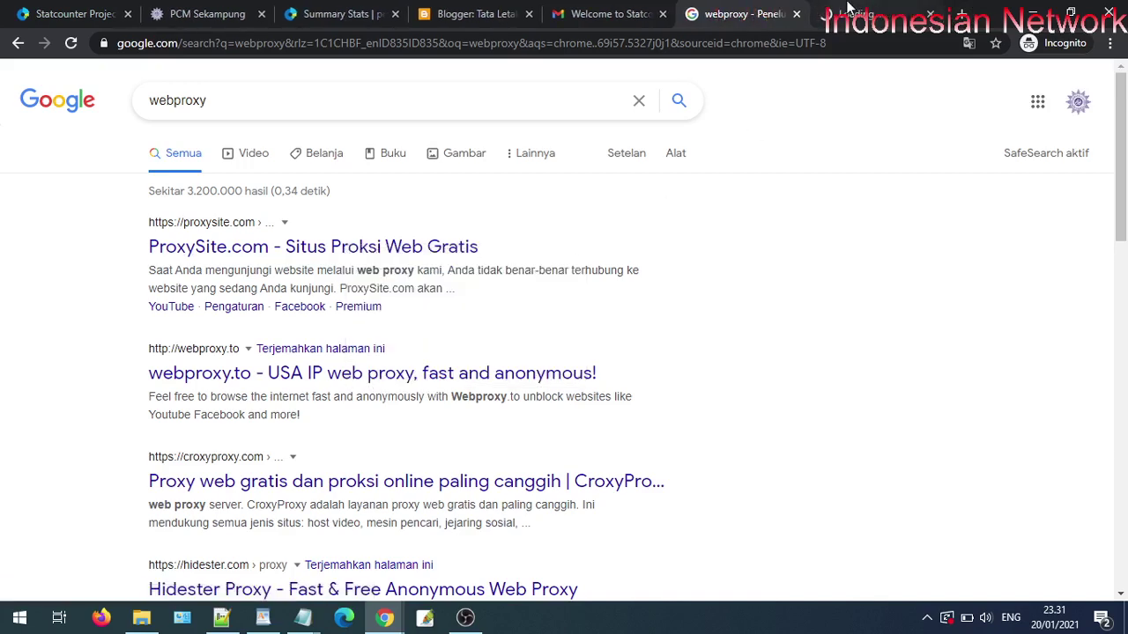
- Copy the PCM Sekampung site's web address from the address bar
click(207, 13)
click(211, 40)
right_click(219, 40)
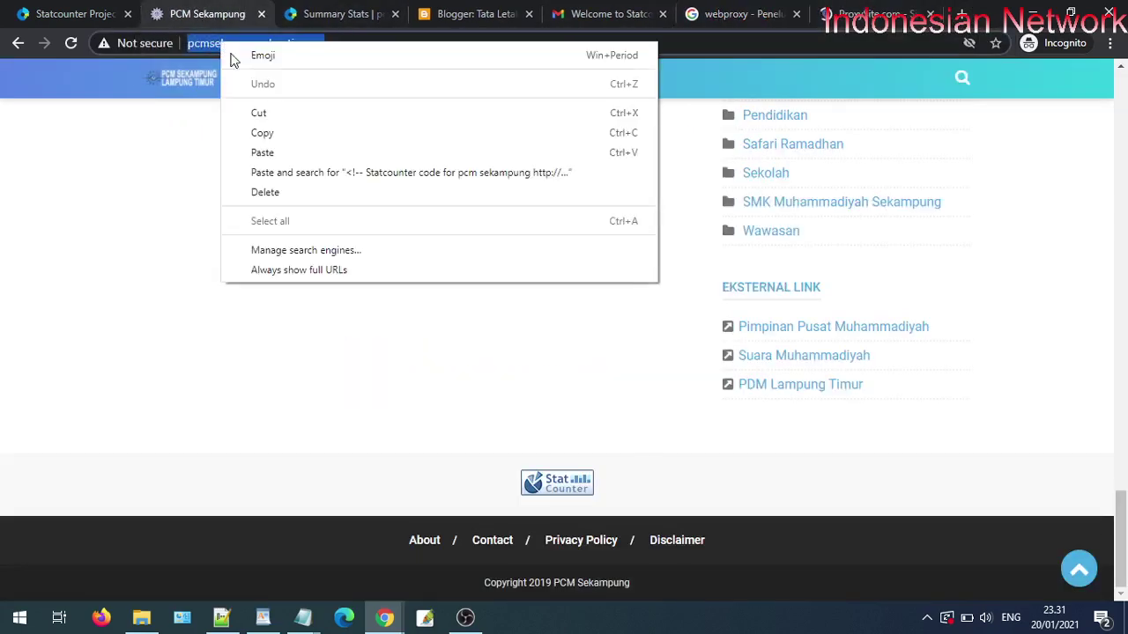
click(263, 133)
- Load the copied address in ProxySite and open the Kontingen SMK Muhammadiyah Sekampung article
click(872, 13)
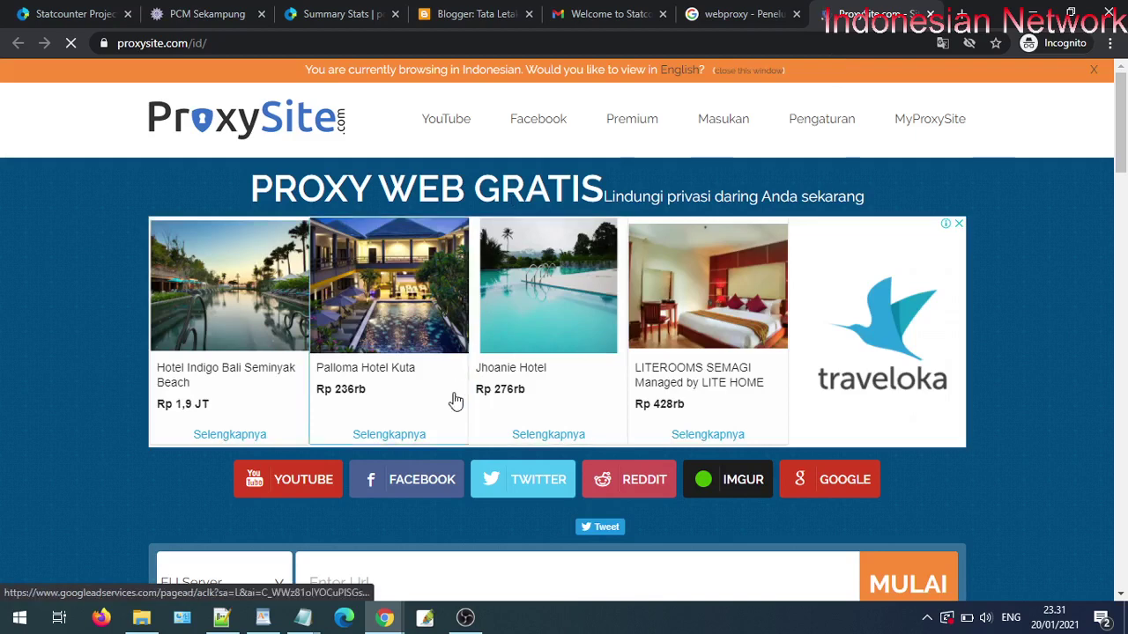
scroll(452, 398, down, 3)
right_click(377, 347)
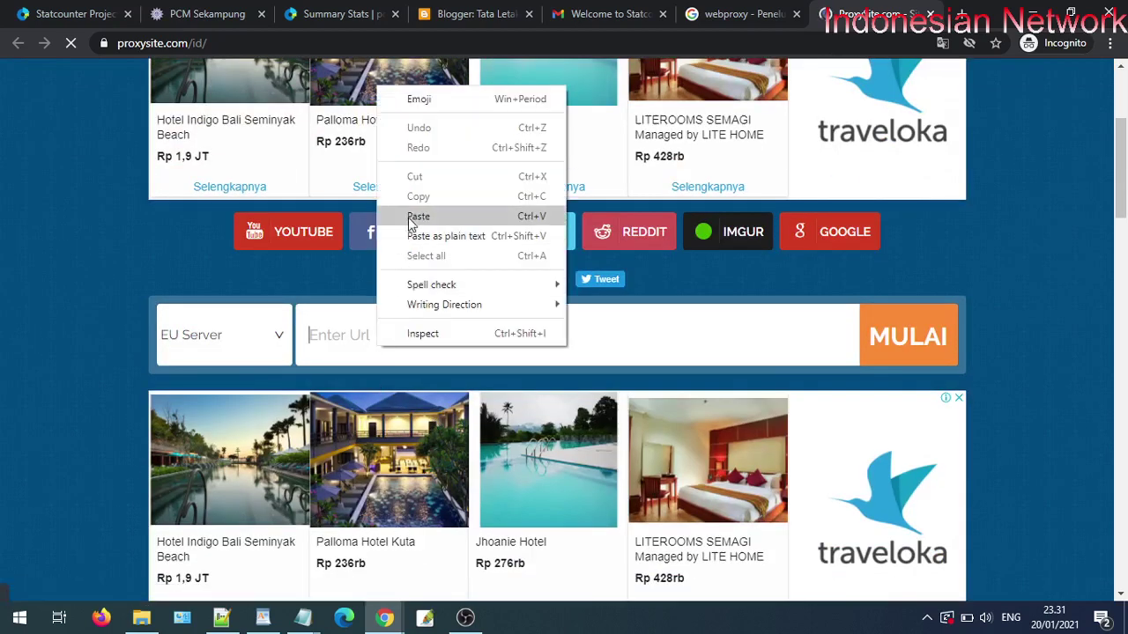
click(396, 214)
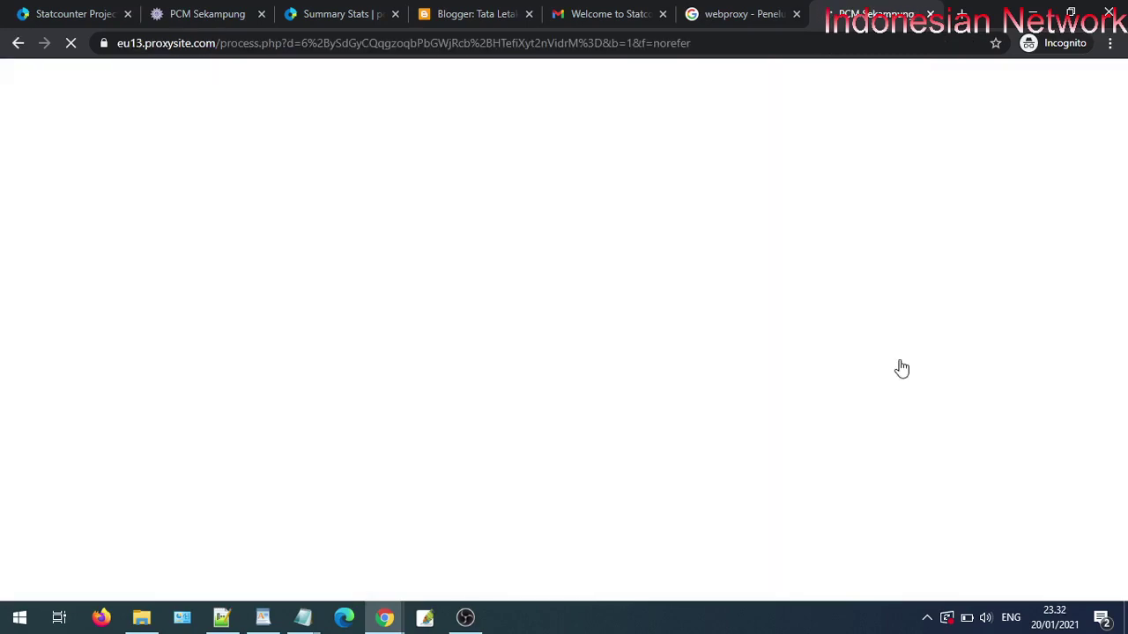
scroll(902, 369, down, 3)
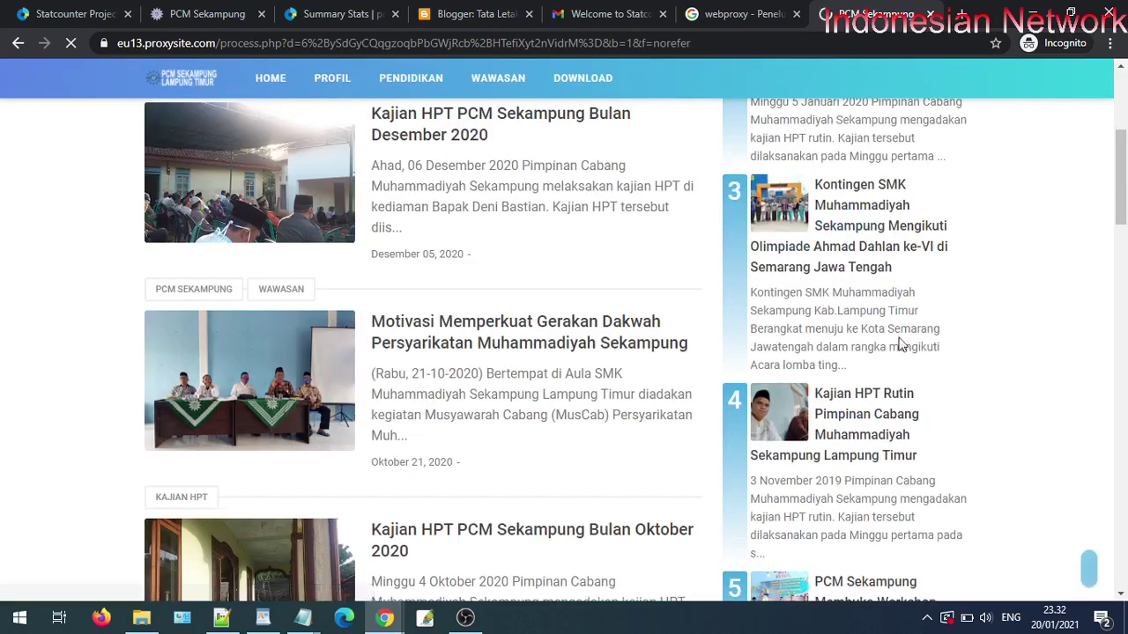
click(862, 219)
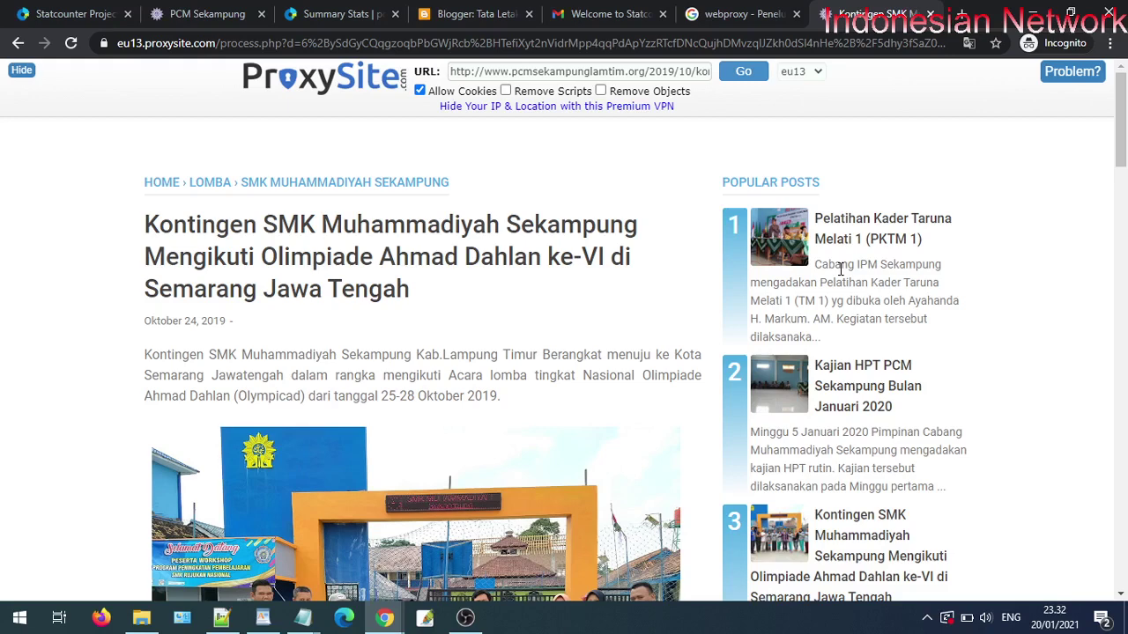
click(237, 11)
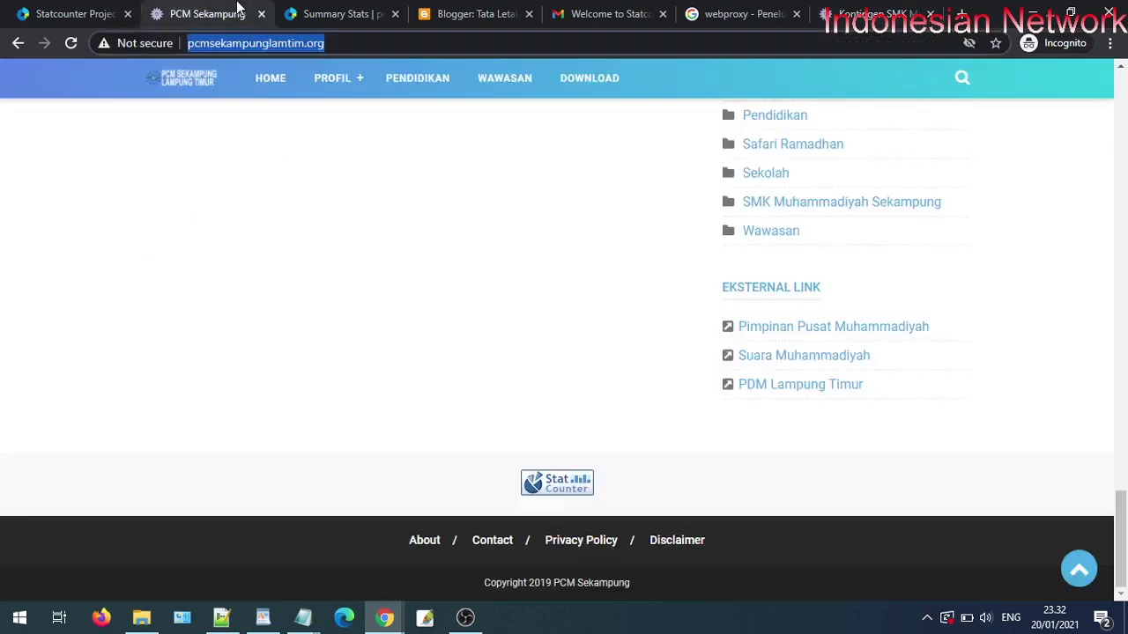
click(308, 9)
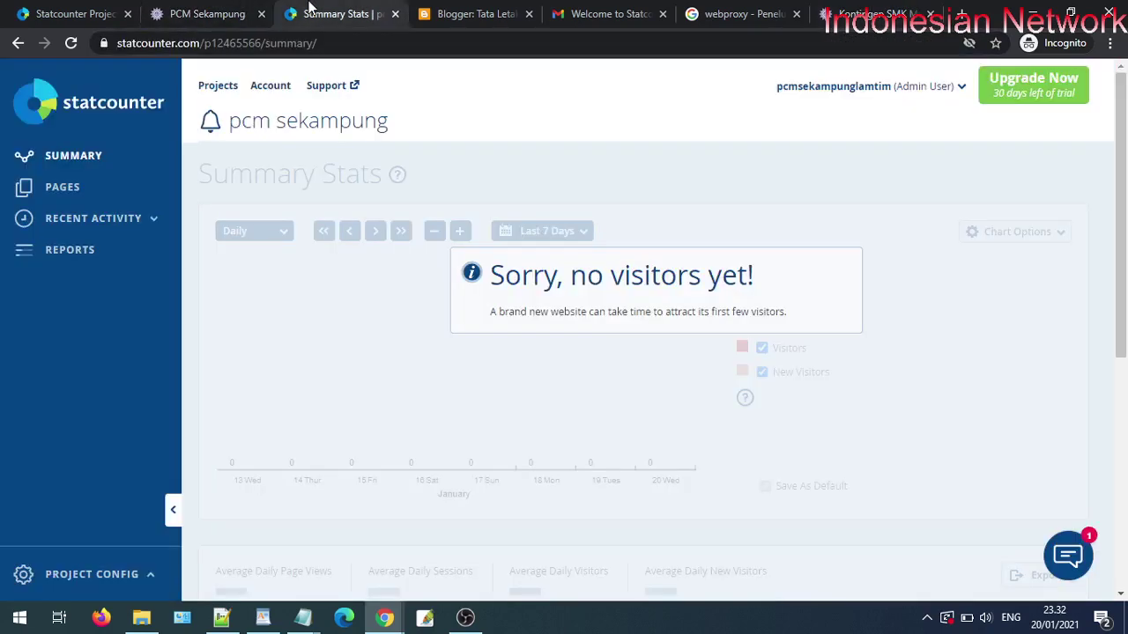
click(72, 43)
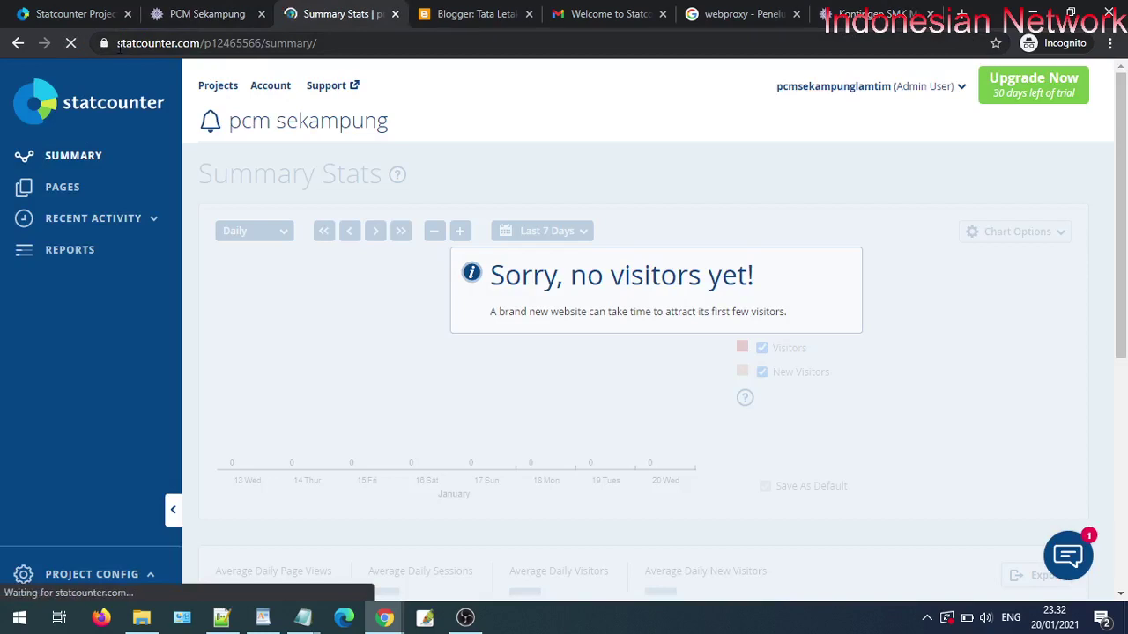
scroll(617, 370, down, 1)
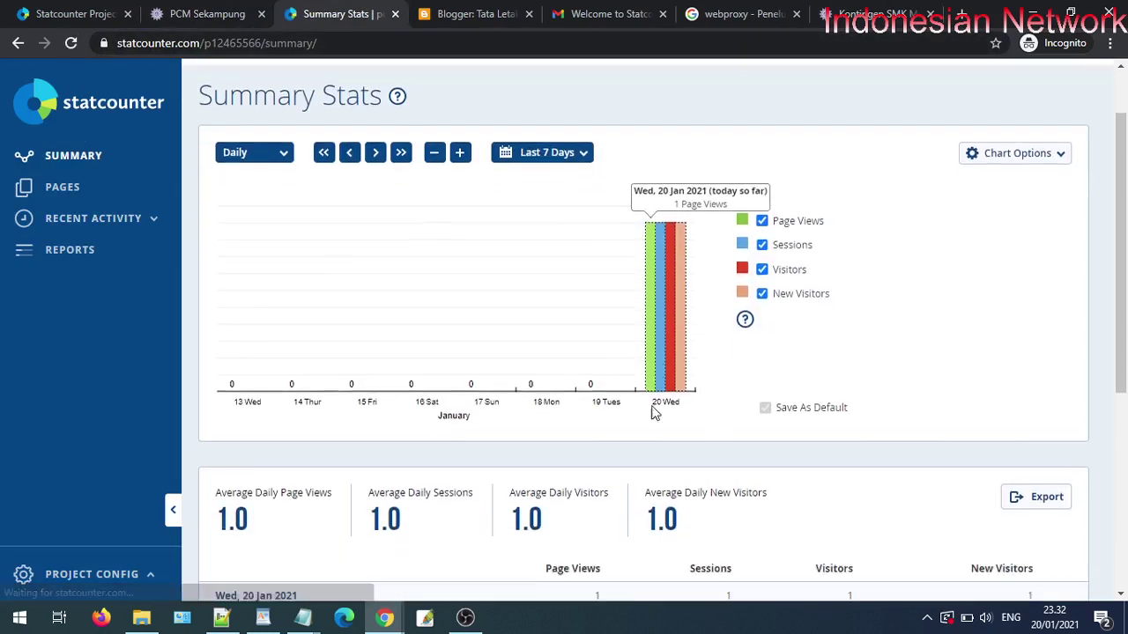
click(546, 155)
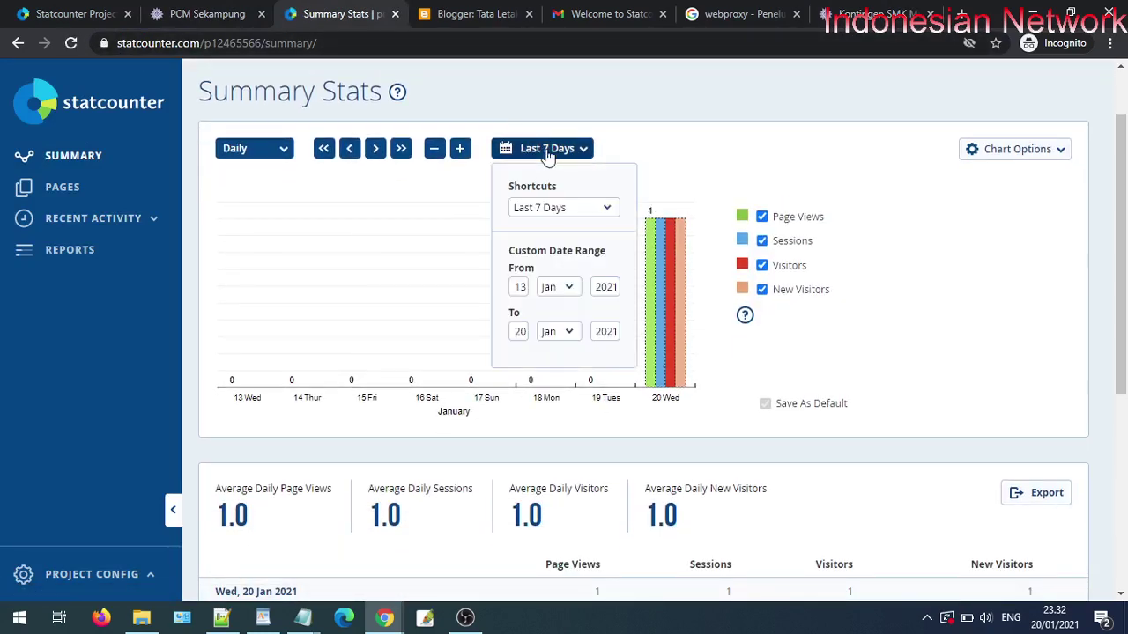
click(577, 208)
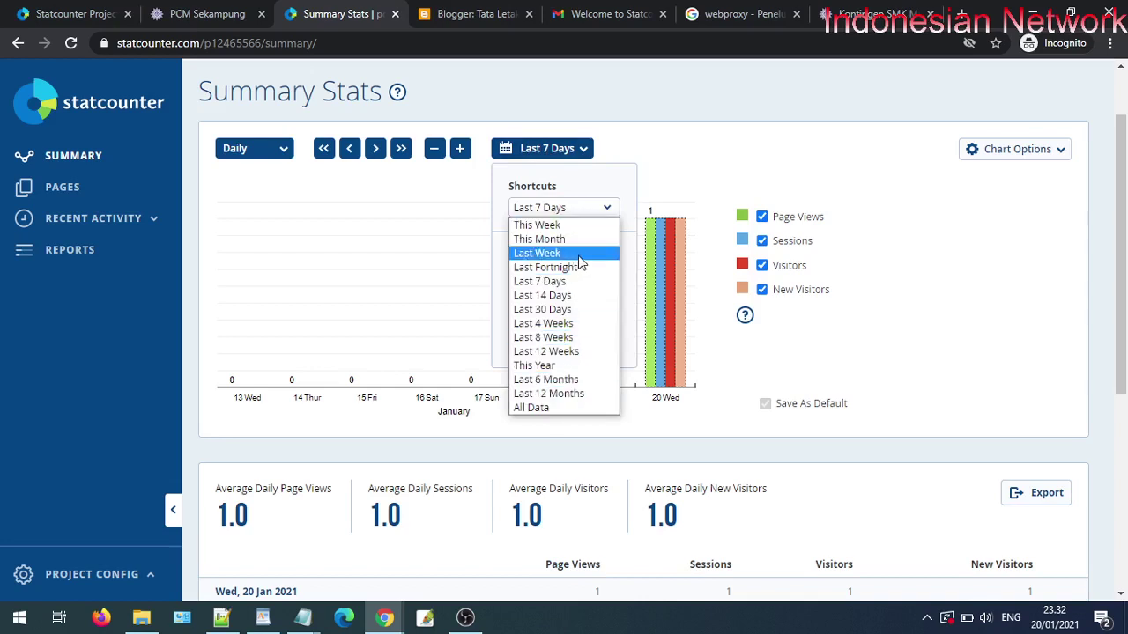
click(691, 180)
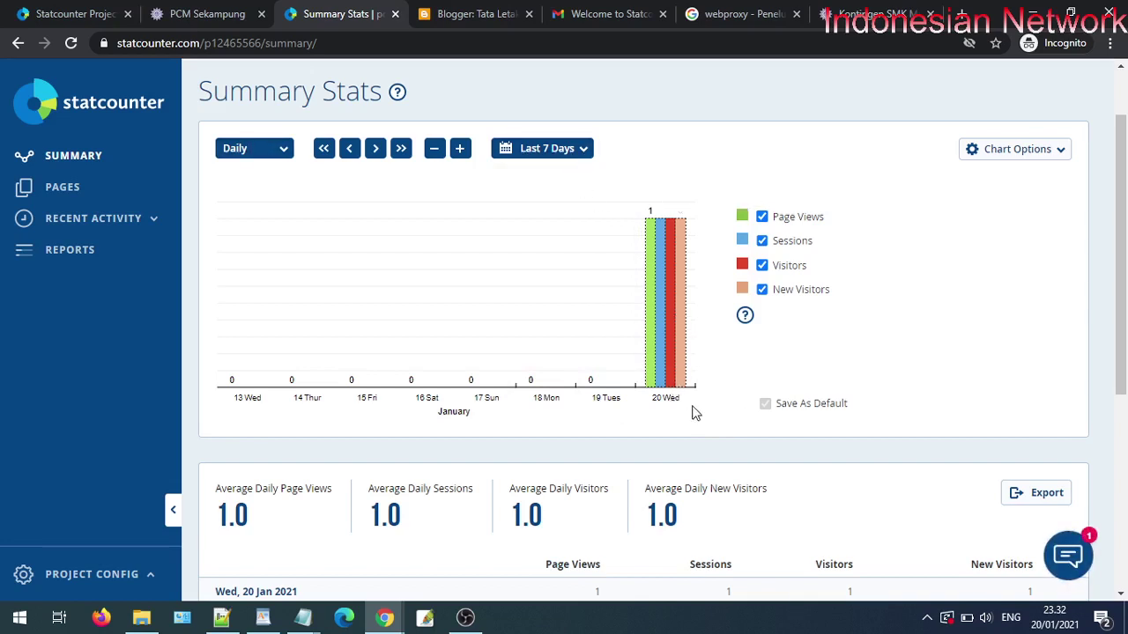
mouse_move(684, 368)
mouse_move(673, 276)
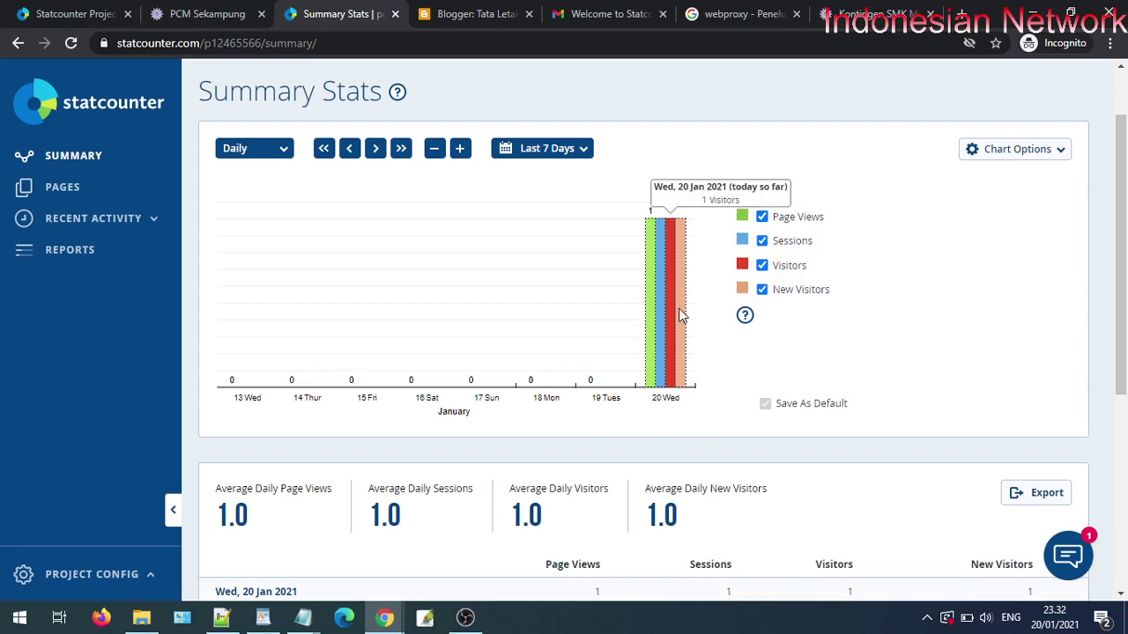
scroll(608, 374, down, 4)
scroll(630, 522, down, 1)
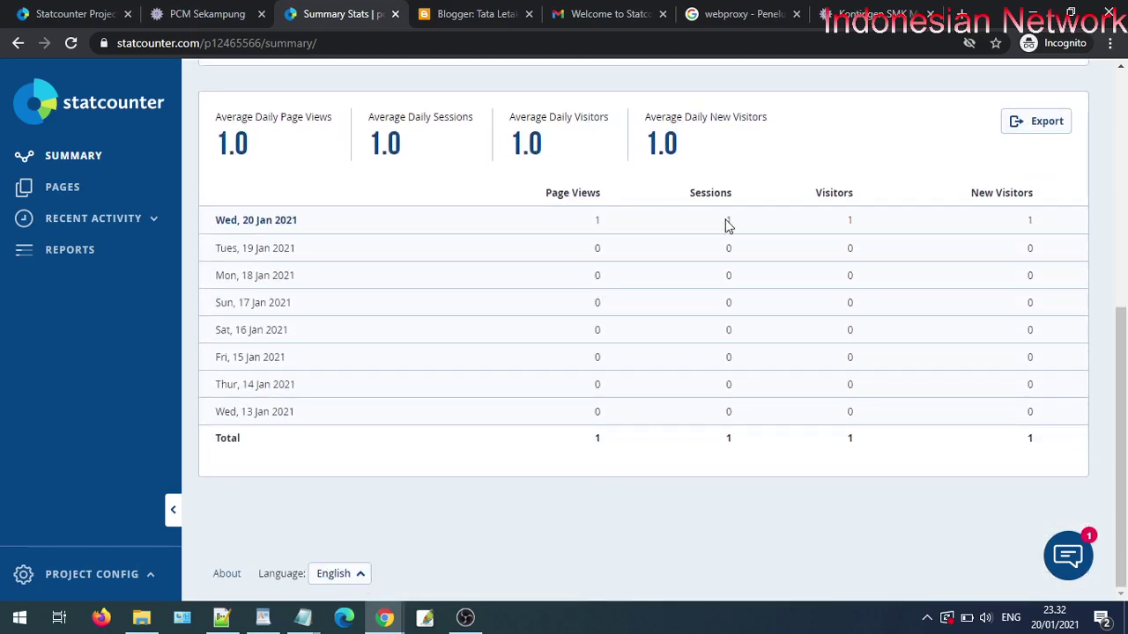
scroll(869, 265, up, 4)
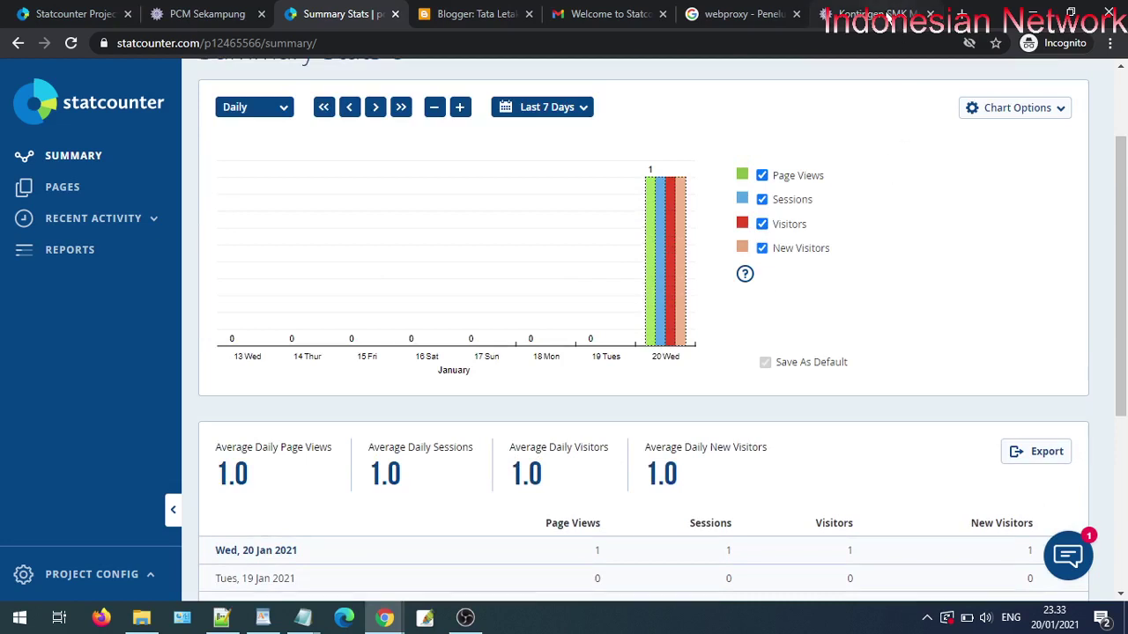
- Open webproxy.to from the webproxy search results in a new tab
click(704, 20)
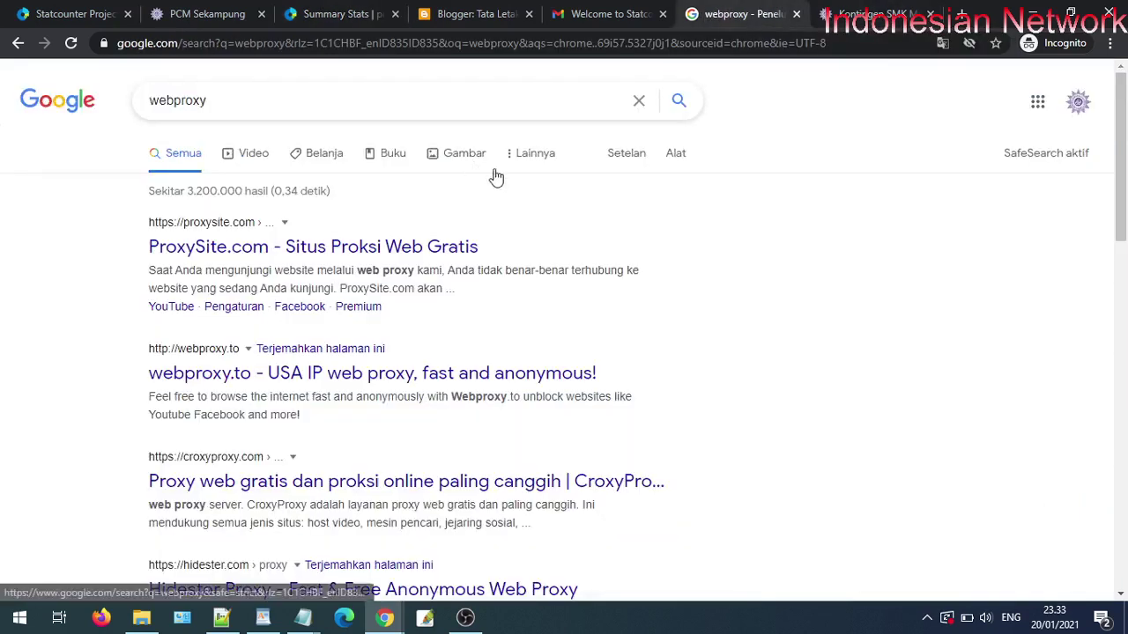
right_click(275, 370)
click(295, 378)
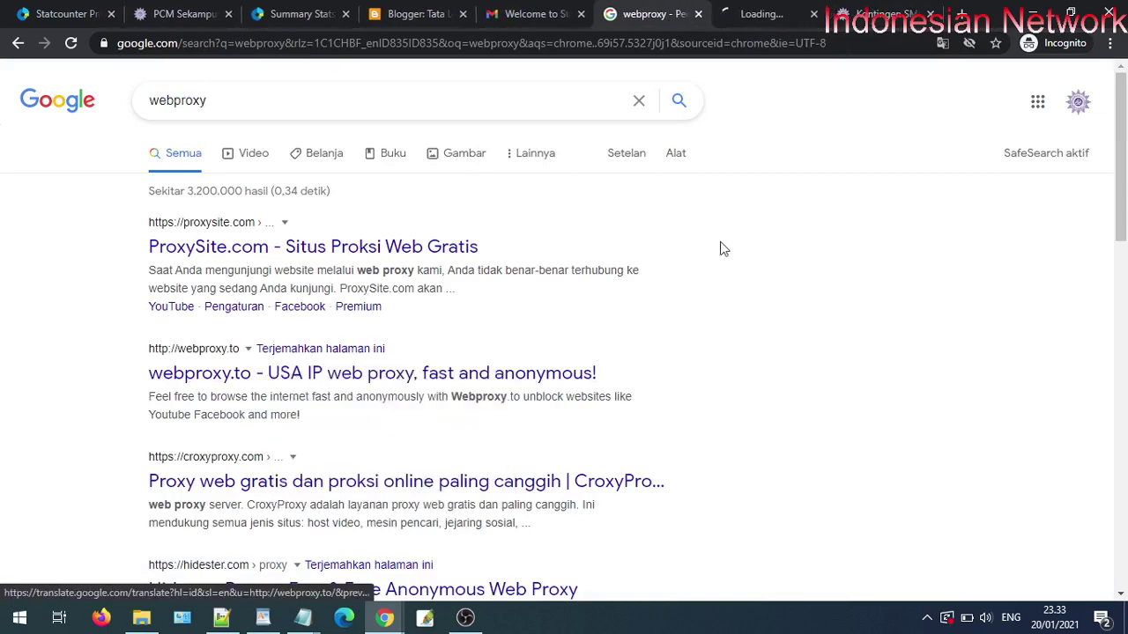
click(781, 8)
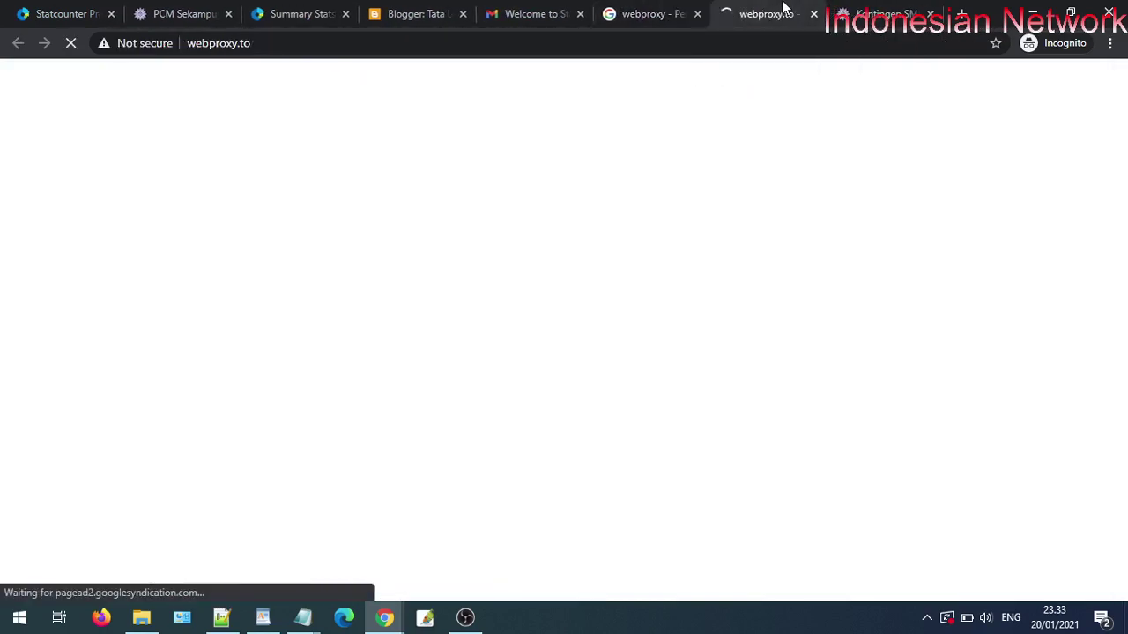
click(916, 10)
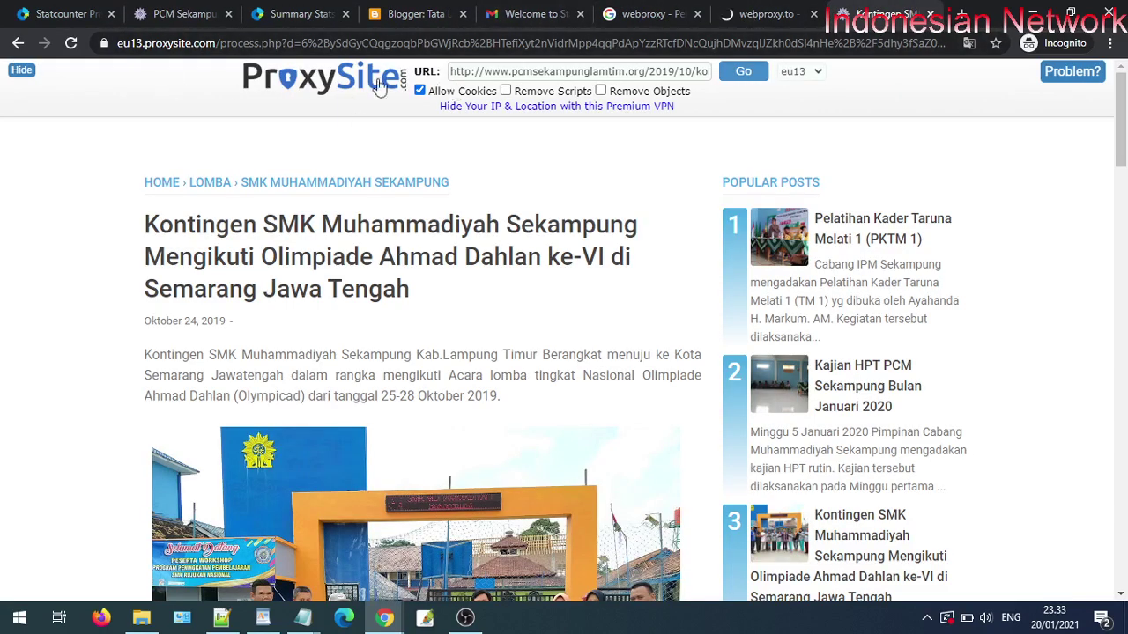
- Copy the PCM Sekampung address and load it through webproxy.to's USA proxy
click(185, 13)
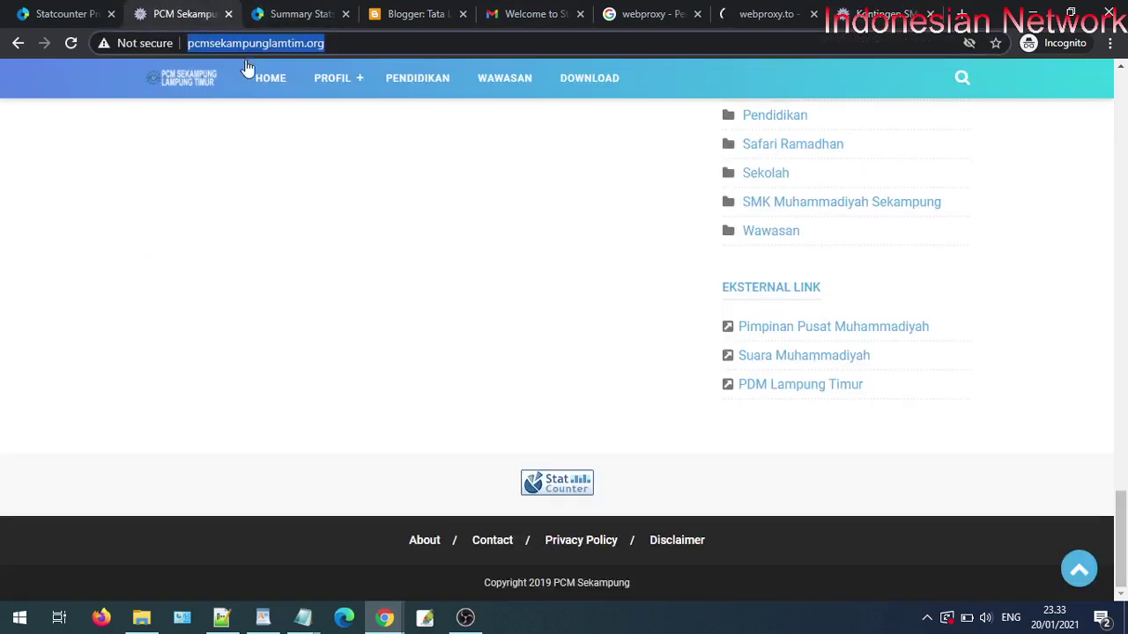
right_click(282, 45)
click(332, 134)
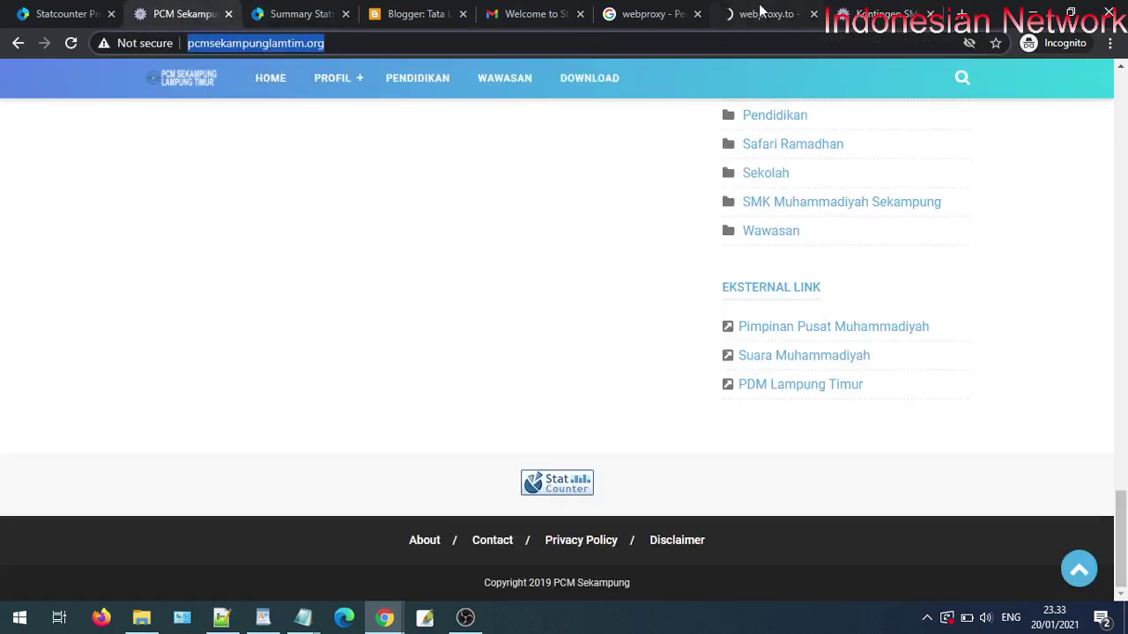
click(756, 13)
scroll(460, 363, down, 1)
right_click(422, 392)
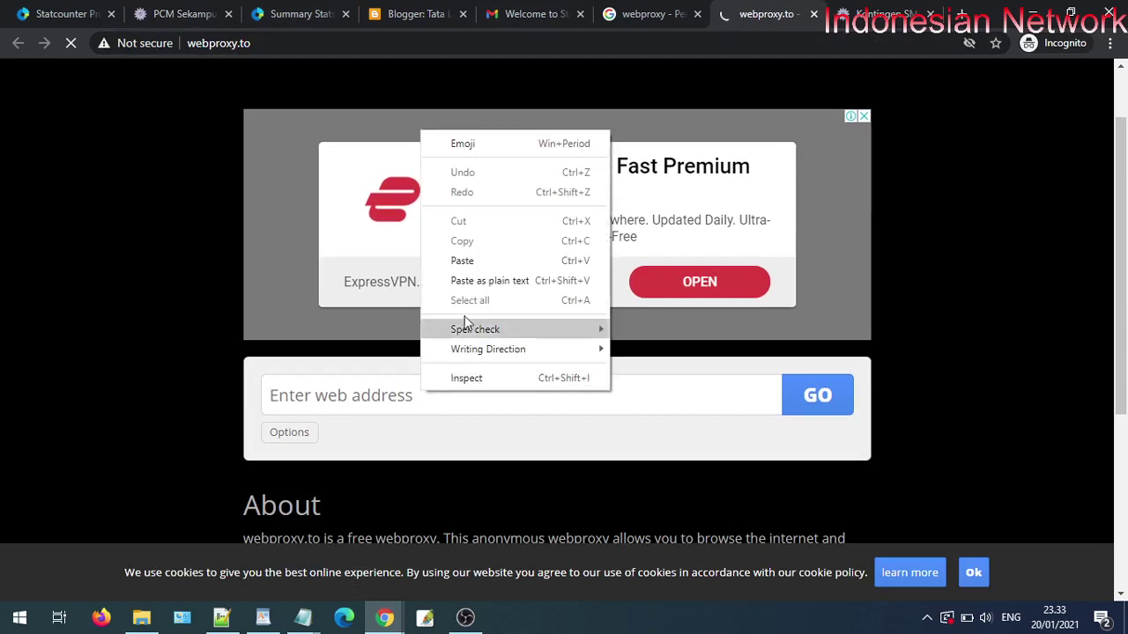
click(465, 259)
click(821, 398)
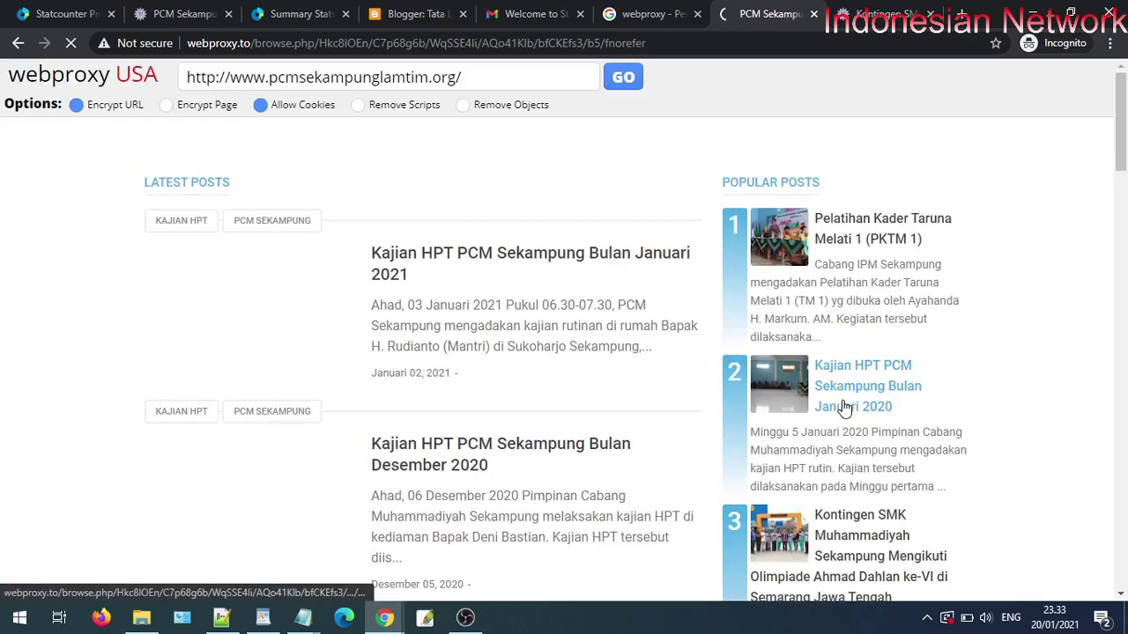
- Browse the proxied site to the Semarak Milad Muhammadiyah ke-107 post
scroll(843, 407, down, 4)
scroll(877, 447, down, 3)
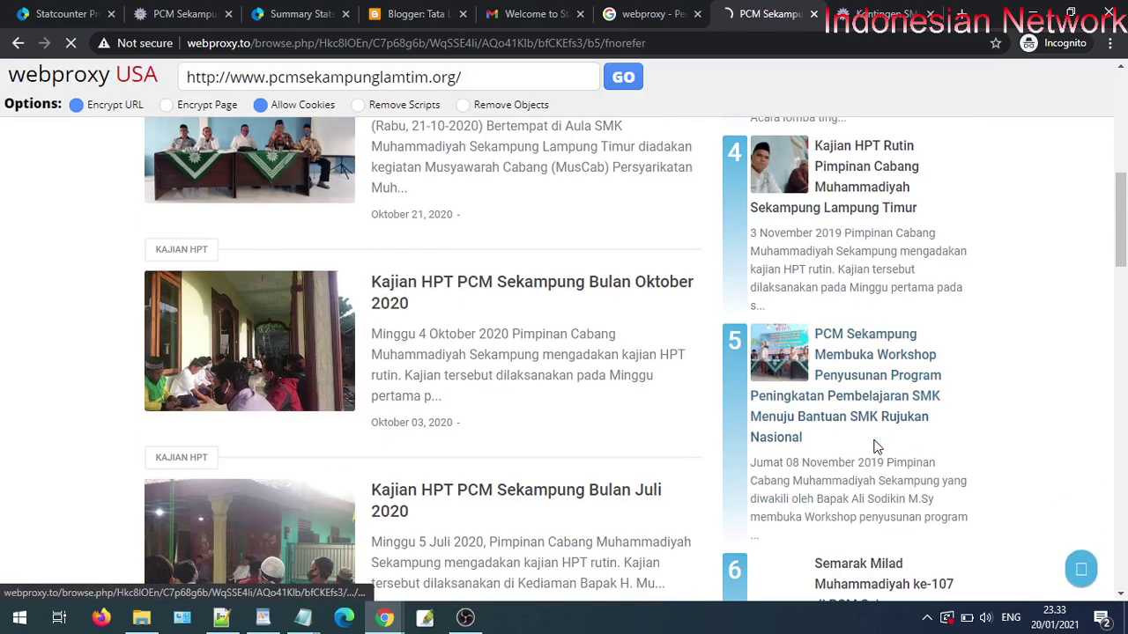
scroll(876, 447, down, 3)
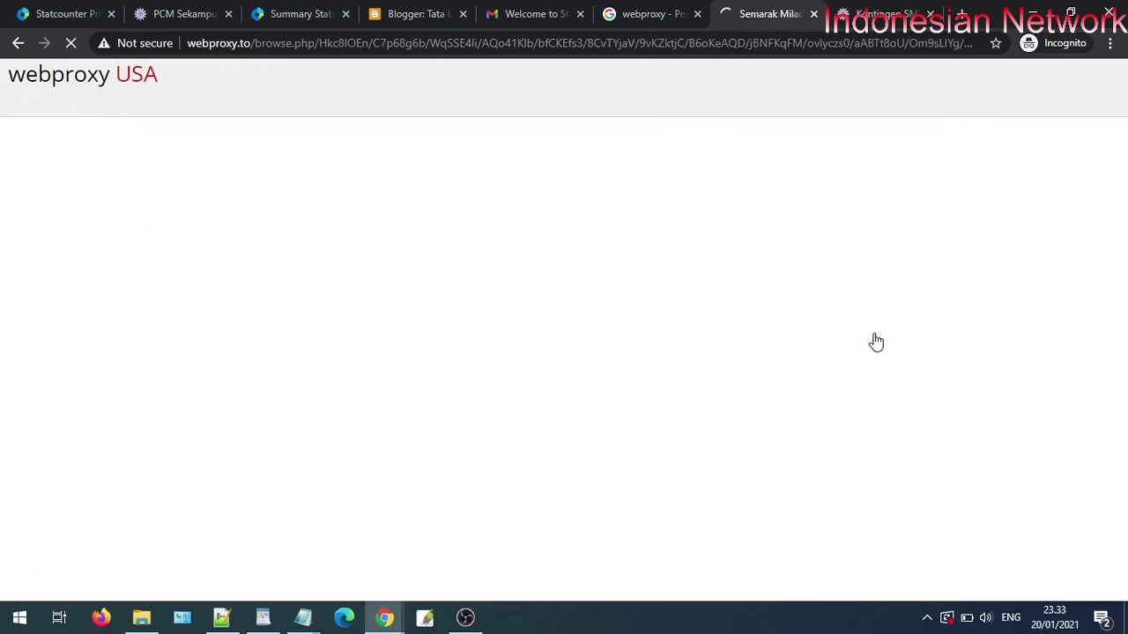
scroll(892, 352, down, 20)
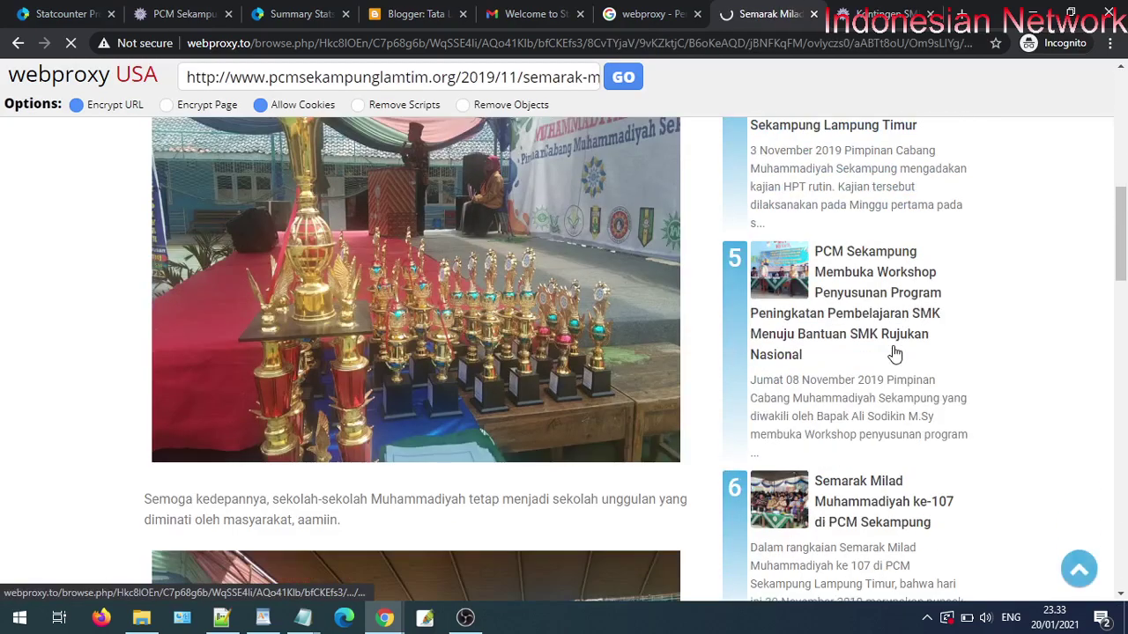
scroll(892, 352, down, 5)
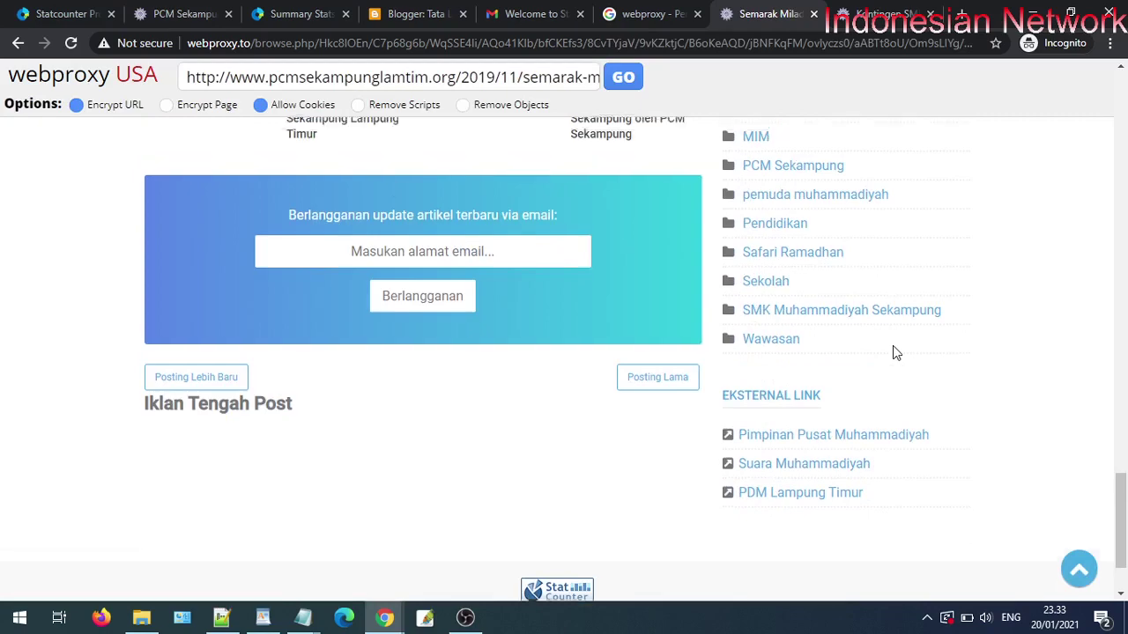
scroll(893, 352, up, 10)
click(195, 8)
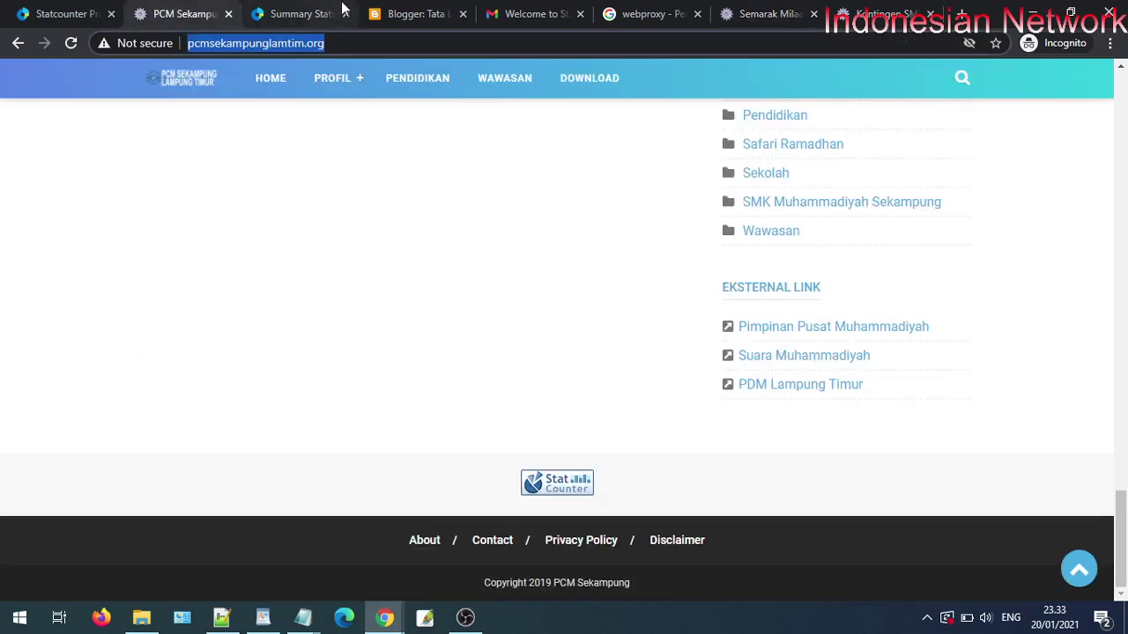
- Reload Summary Stats to show 4 page views, 2 sessions and 2 visitors on Wed 20 Jan 2021
click(342, 10)
click(80, 46)
scroll(443, 231, down, 4)
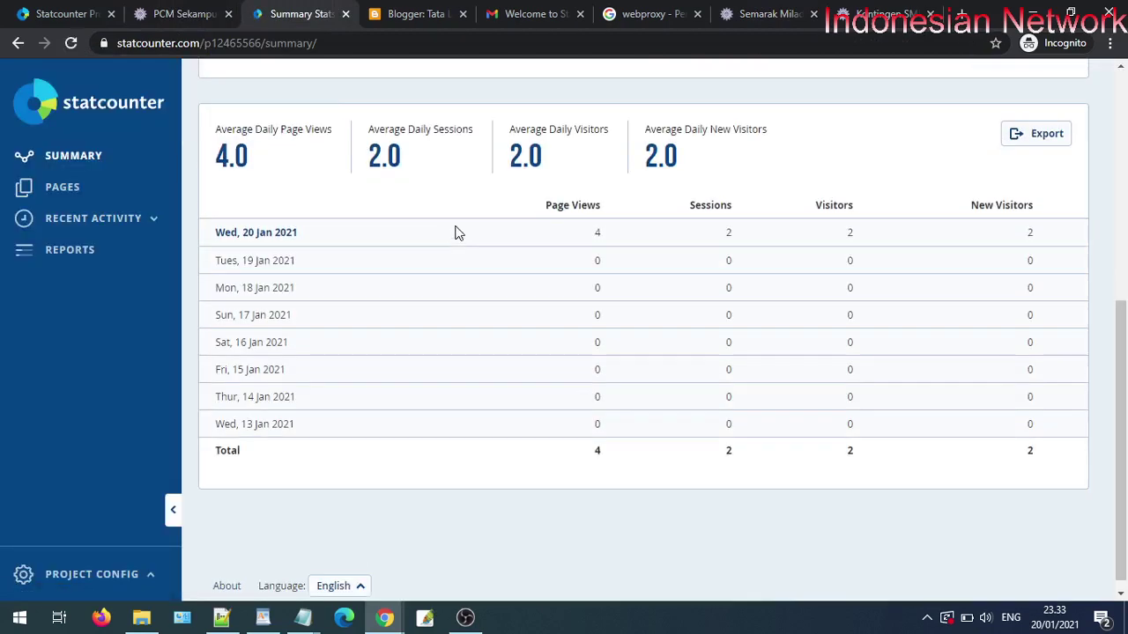
scroll(727, 460, up, 2)
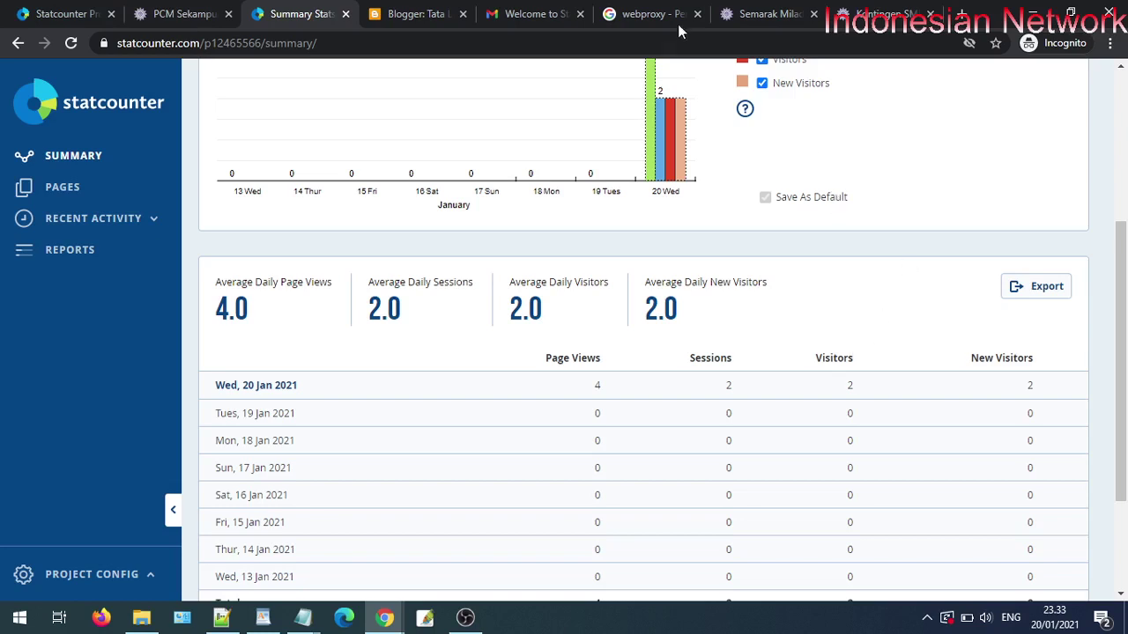
scroll(852, 322, down, 2)
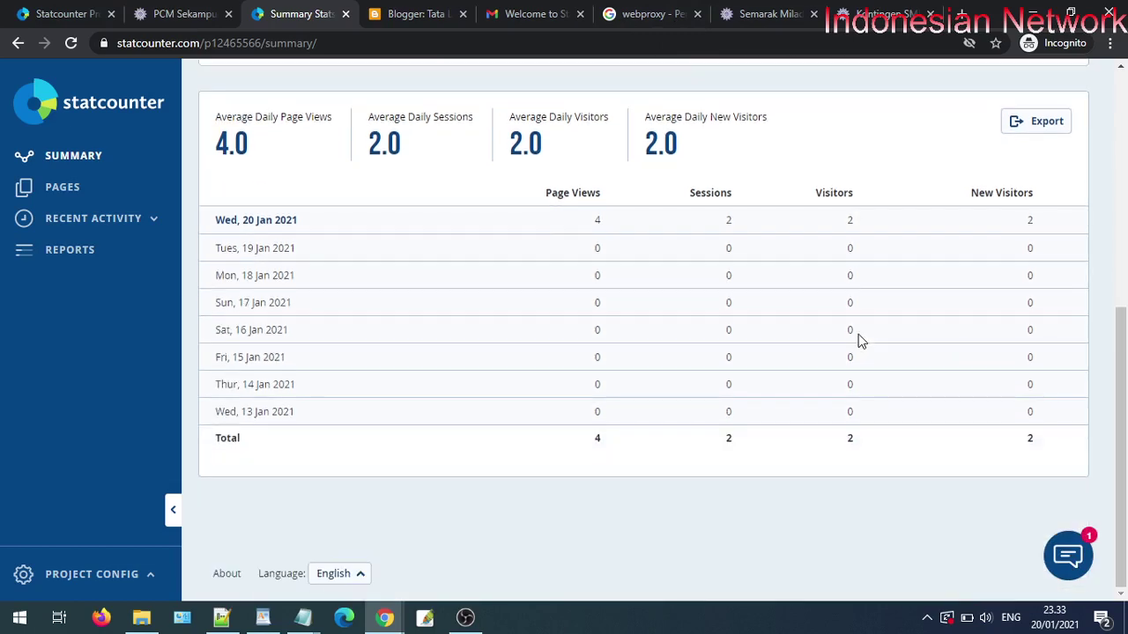
scroll(725, 344, up, 3)
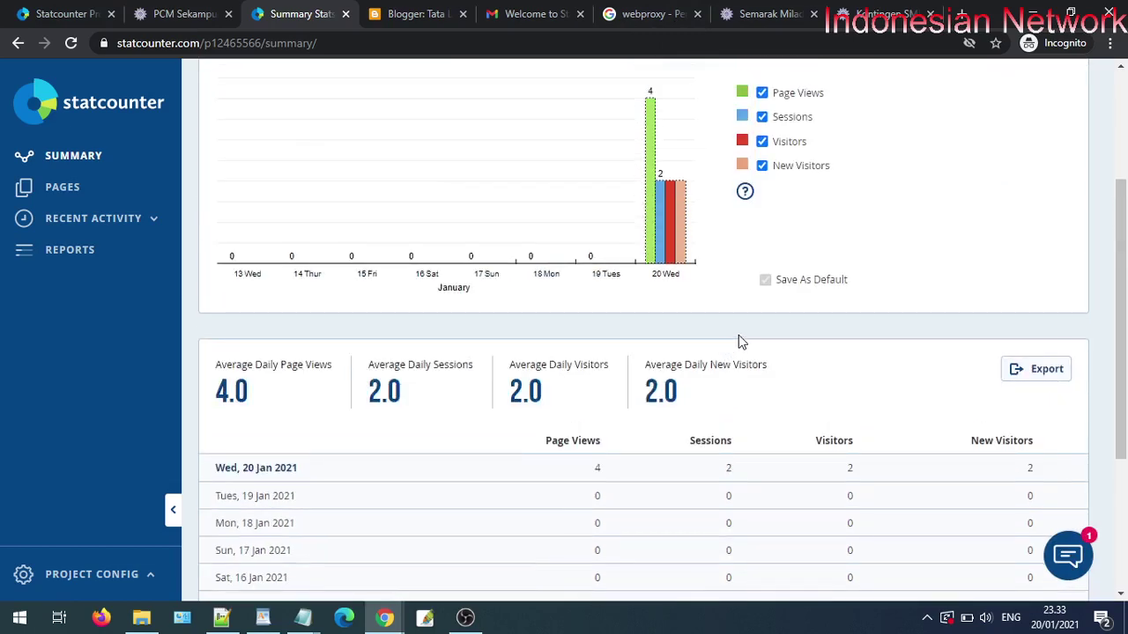
scroll(740, 339, up, 1)
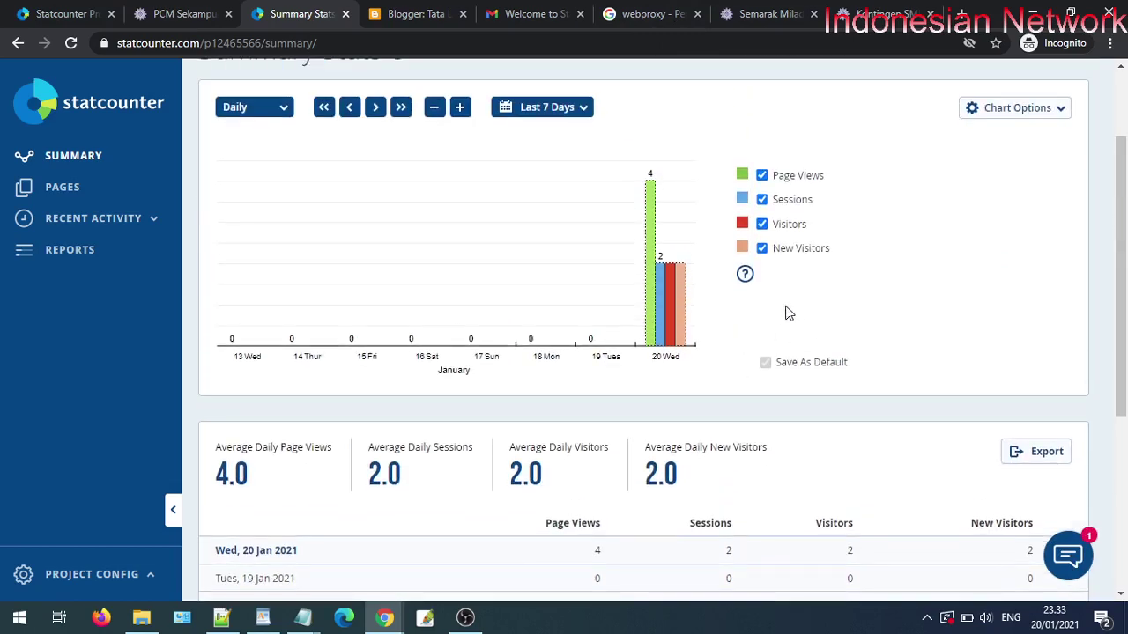
- Open the CroxyProxy result from the webproxy search results in a new tab
click(546, 13)
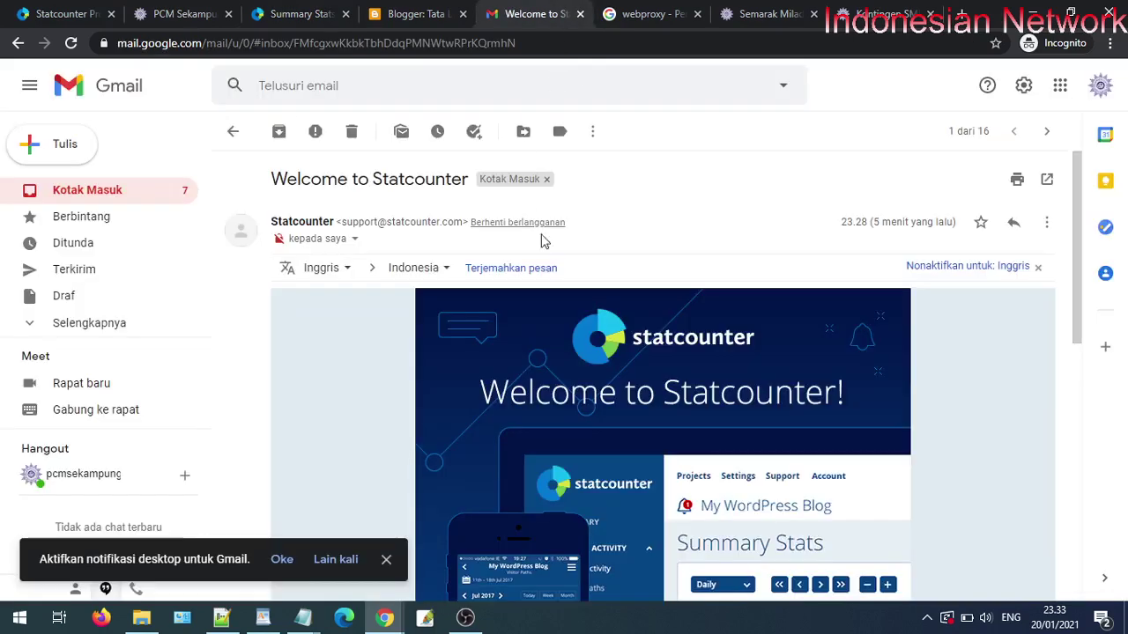
click(640, 14)
scroll(501, 332, down, 1)
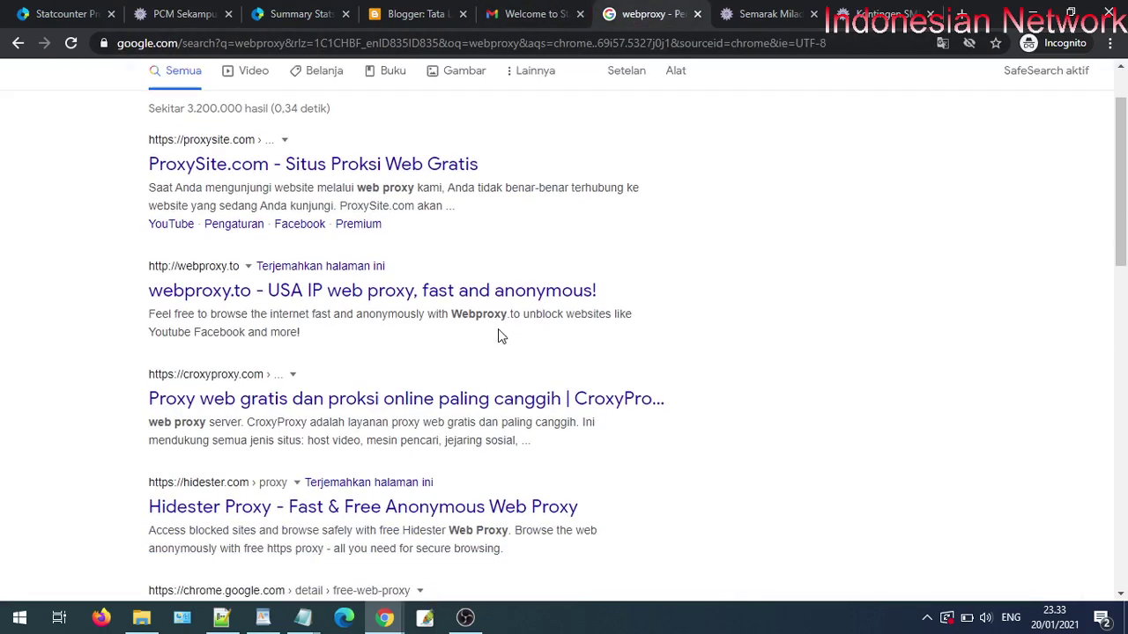
right_click(293, 404)
click(335, 413)
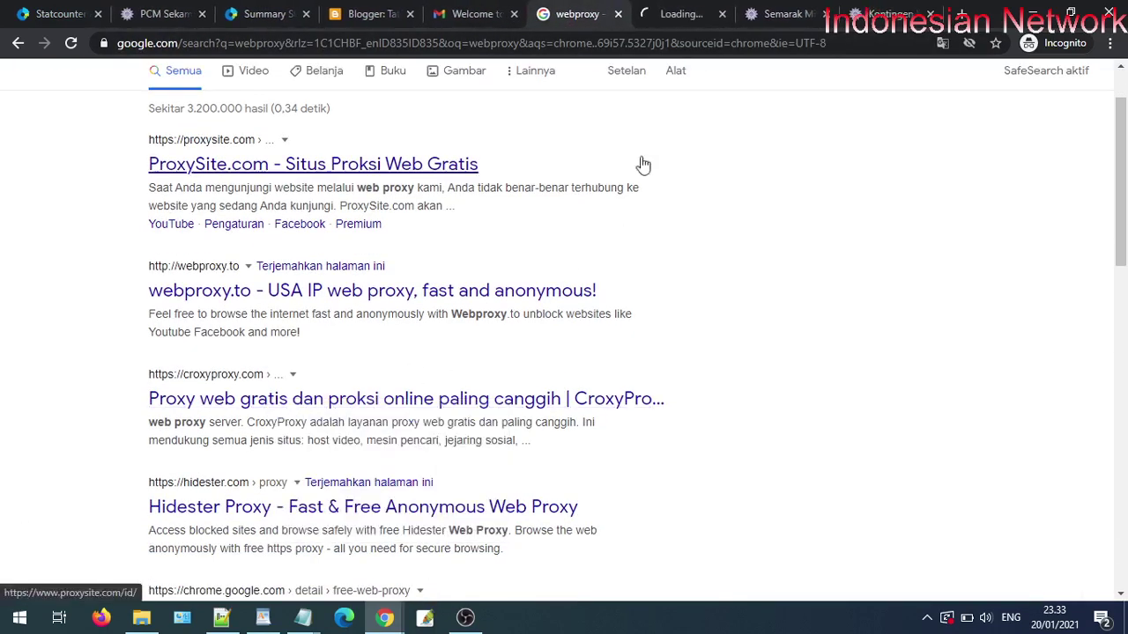
click(644, 164)
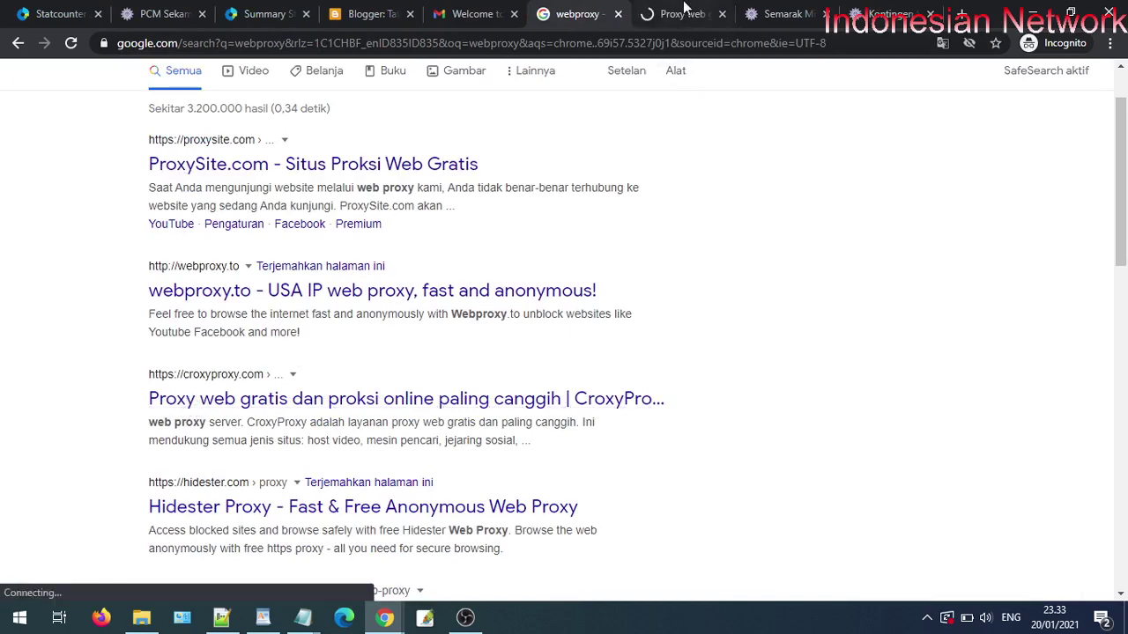
click(684, 11)
- Reload Summary Stats until 20 Jan shows 5 page views, 3 sessions and 3 visitors
click(178, 10)
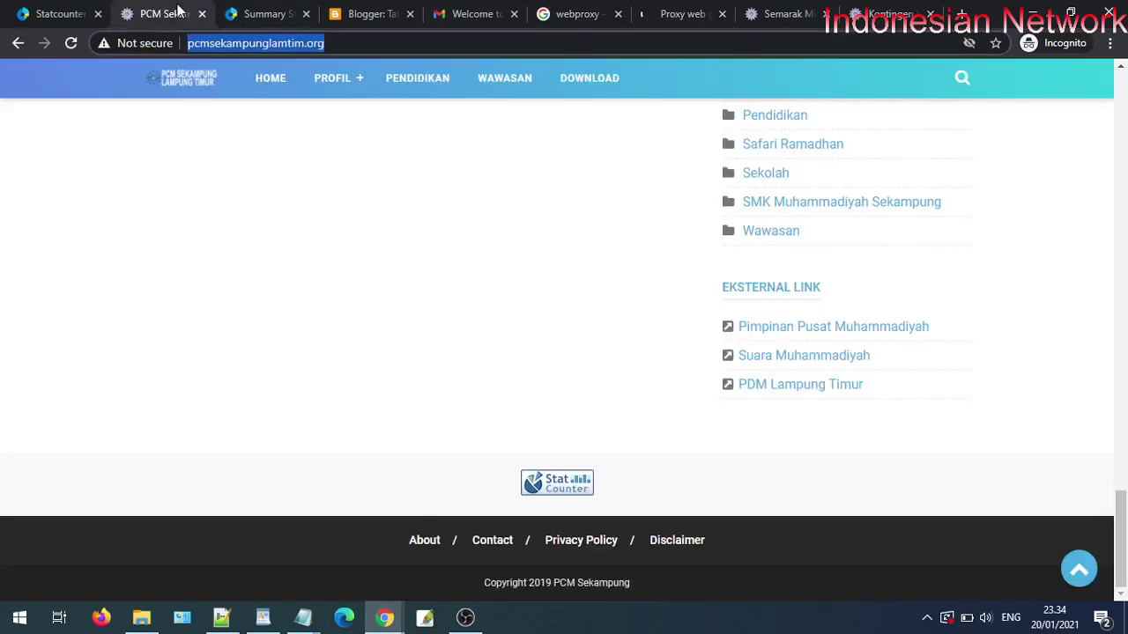
click(266, 12)
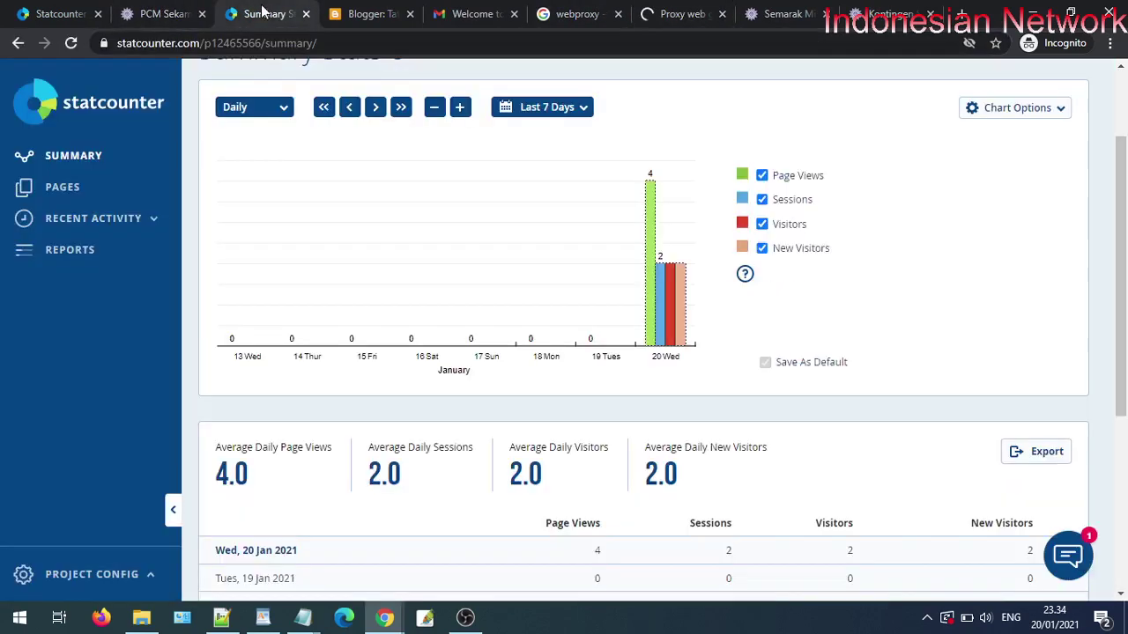
click(71, 43)
scroll(533, 432, down, 4)
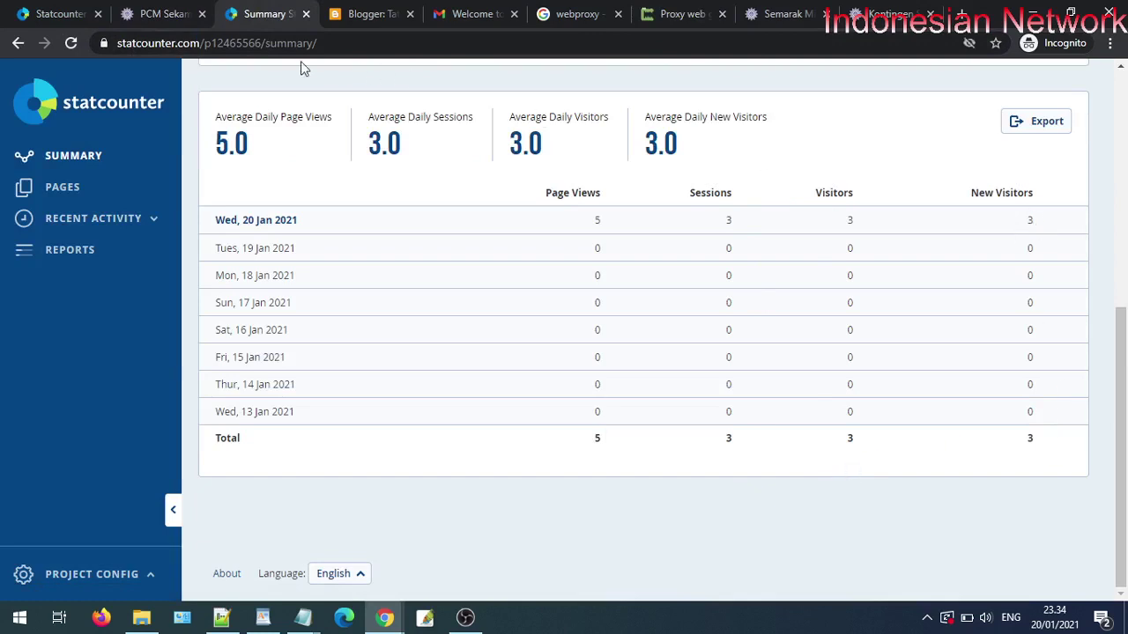
click(80, 42)
click(64, 46)
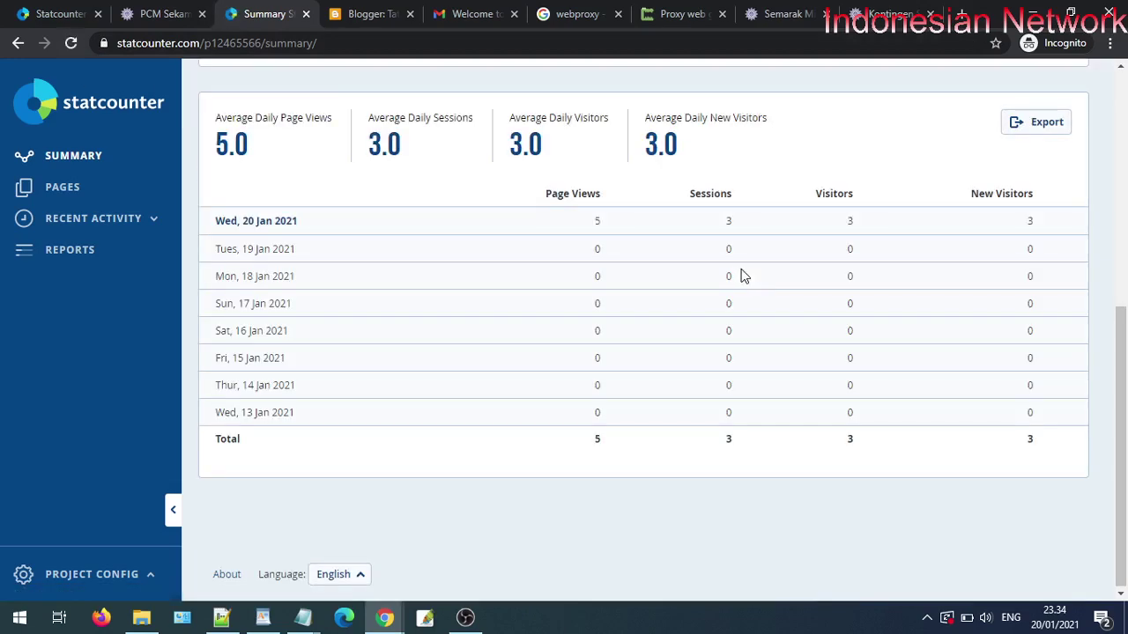
- Copy the PCM Sekampung site address from its address bar
click(687, 13)
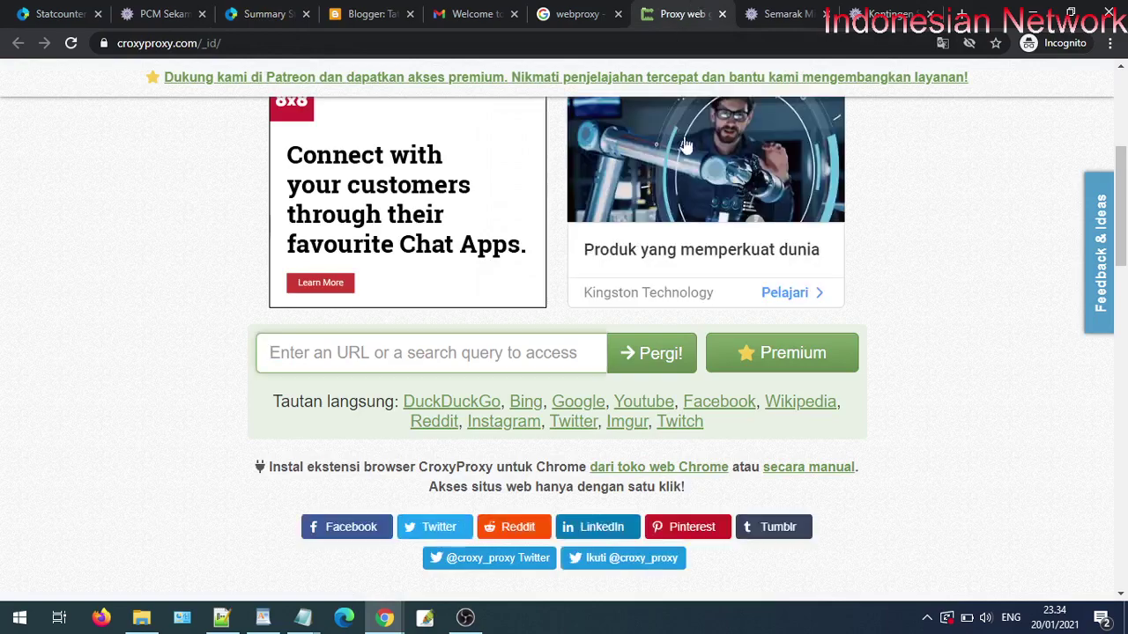
click(163, 13)
click(215, 42)
right_click(216, 41)
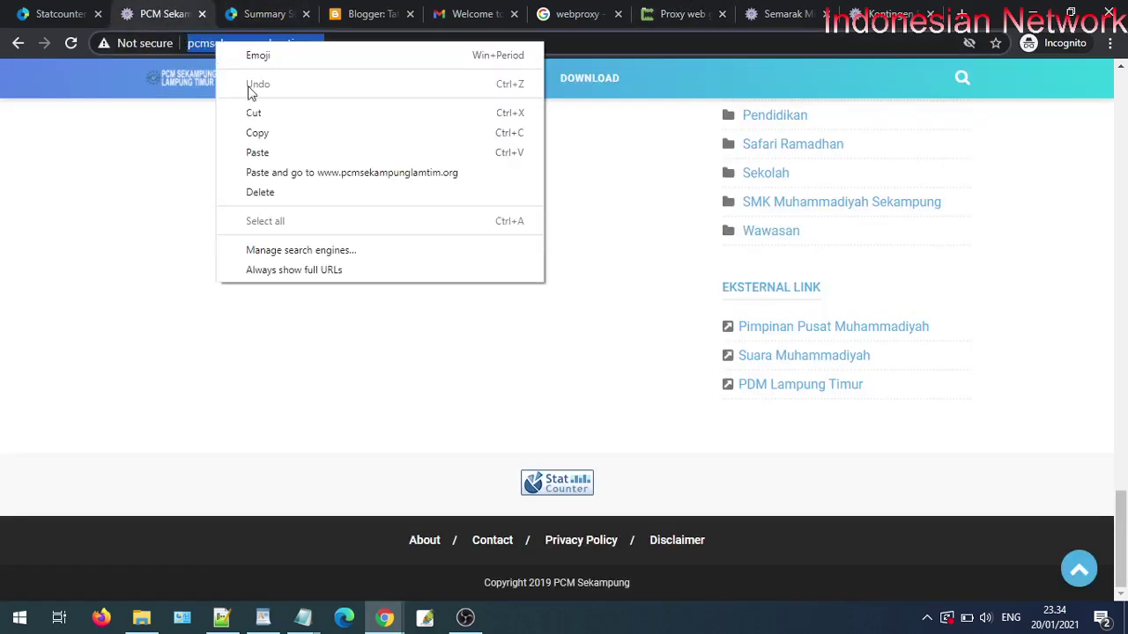
click(257, 133)
click(581, 14)
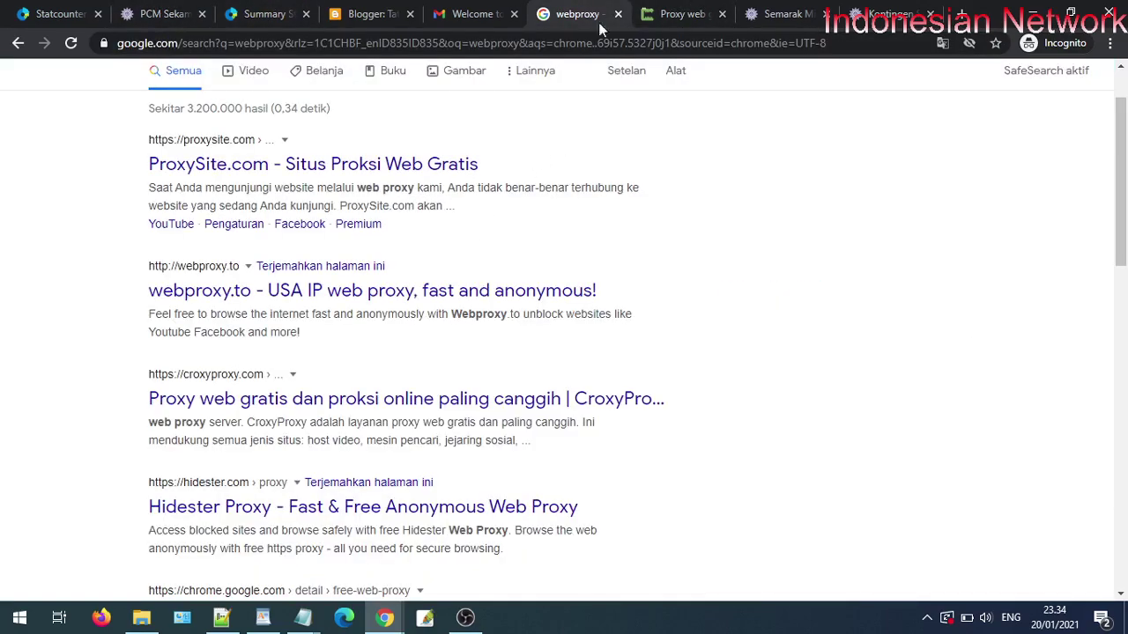
click(683, 14)
right_click(411, 353)
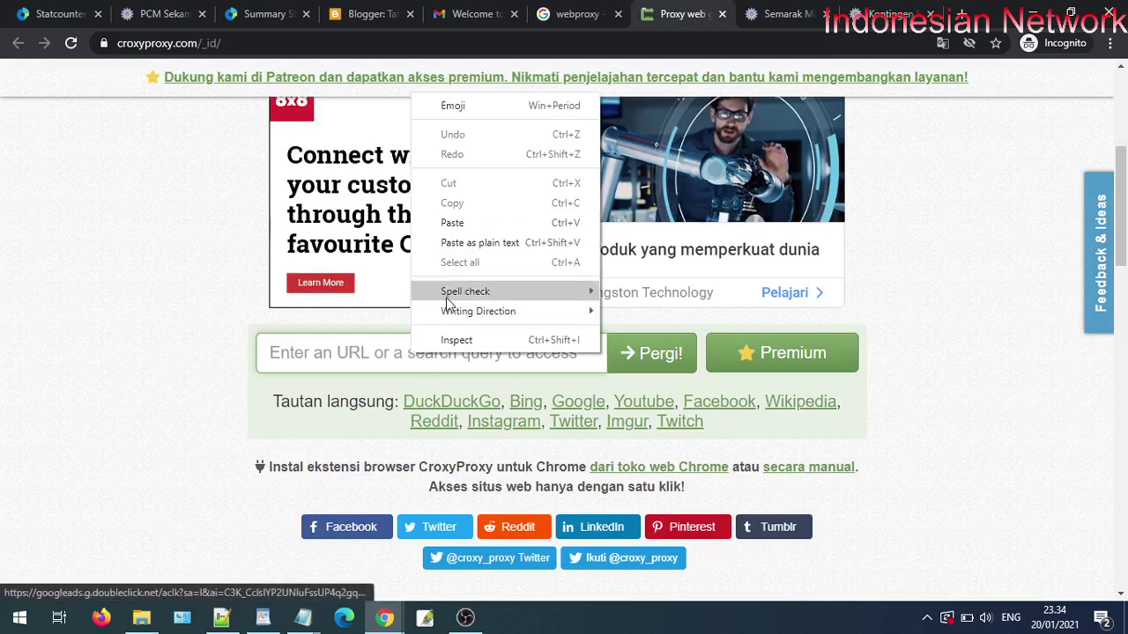
click(452, 222)
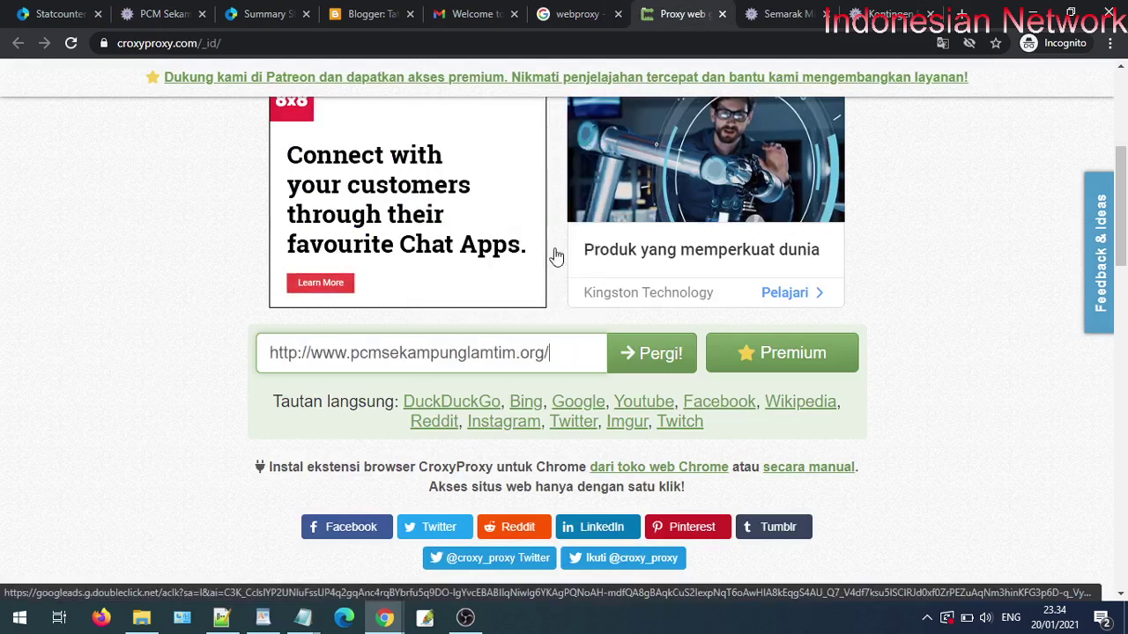
click(656, 365)
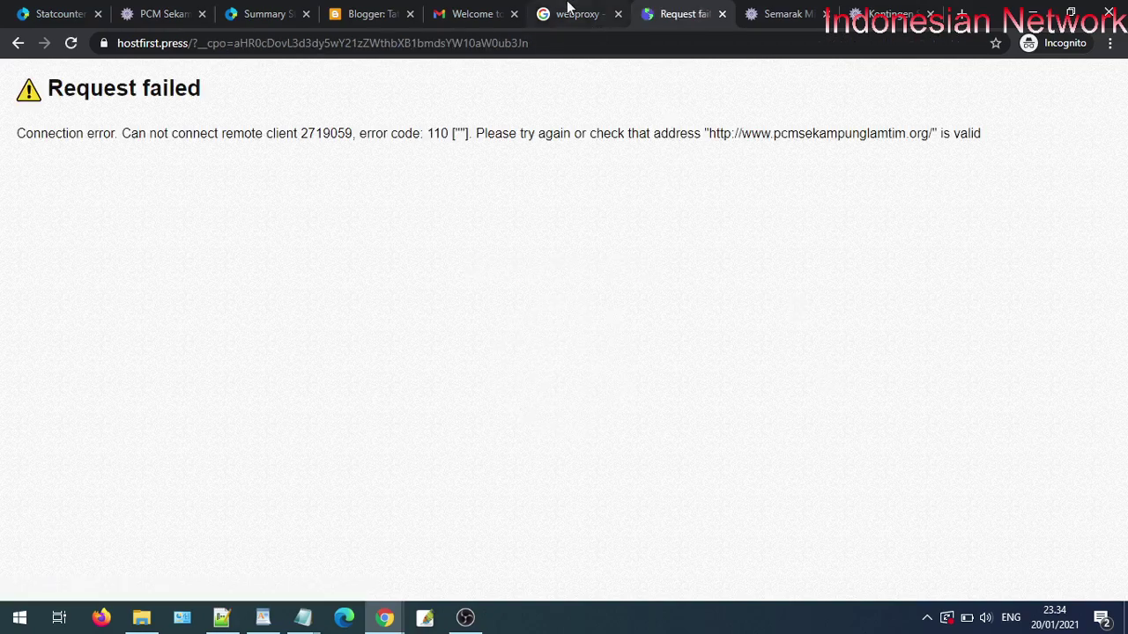
click(571, 12)
scroll(548, 264, down, 1)
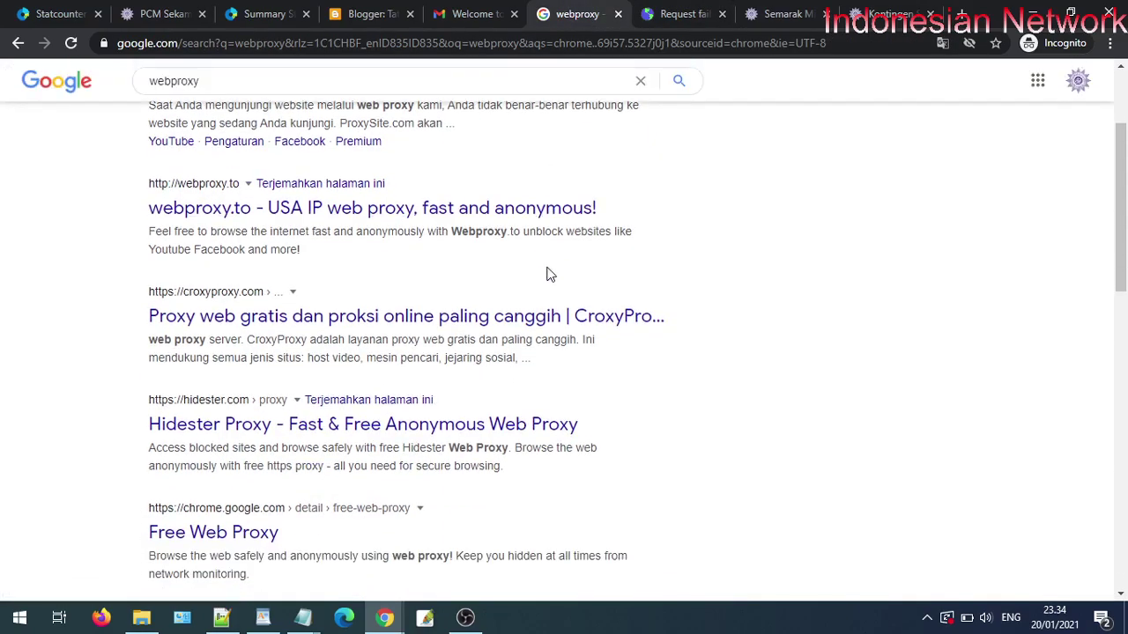
- Open the VPNBook free web proxy result in a new tab
scroll(546, 273, down, 3)
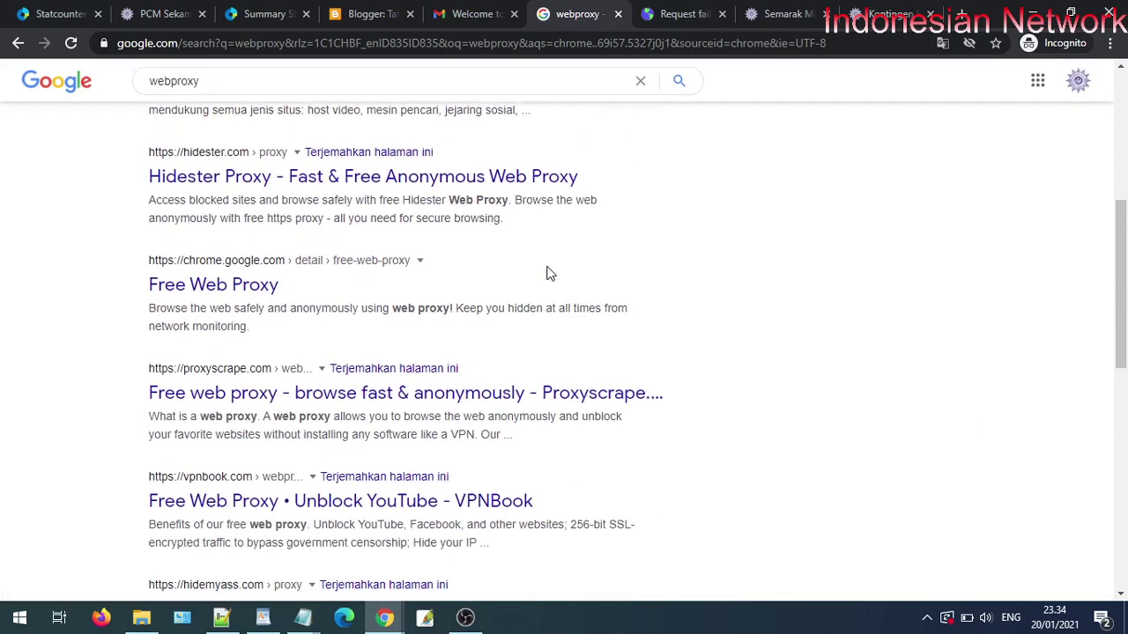
right_click(447, 504)
click(521, 377)
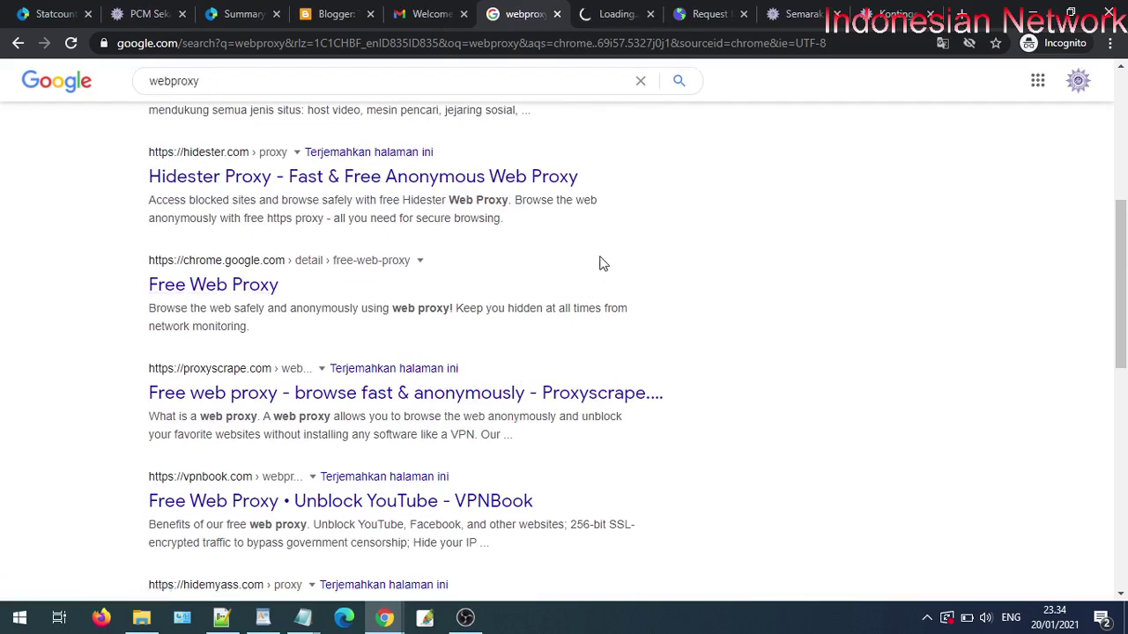
click(617, 14)
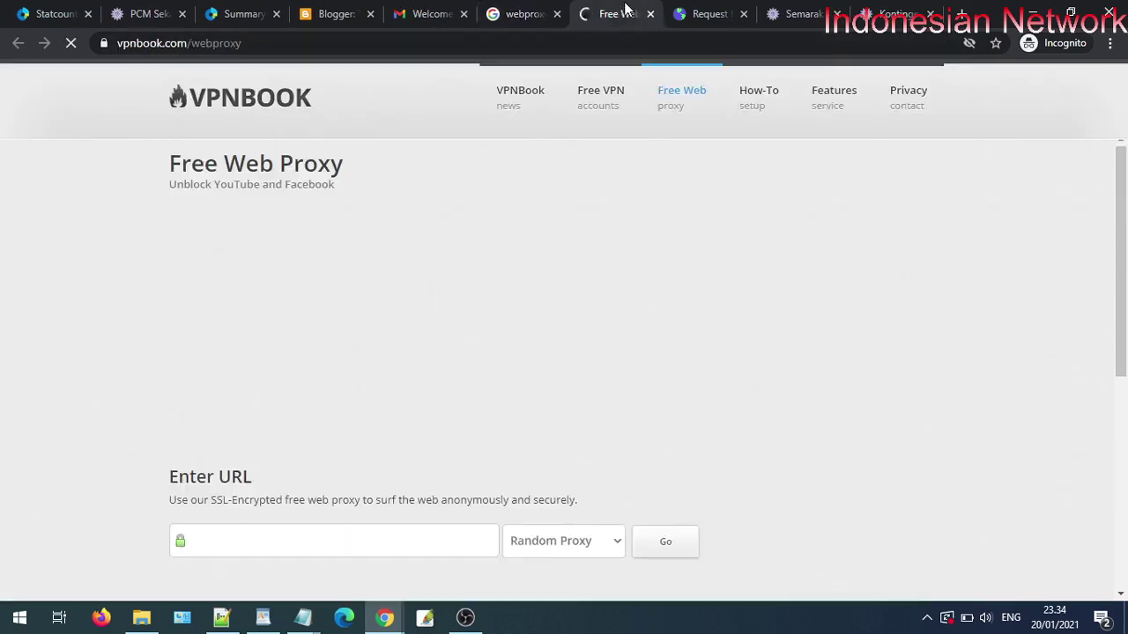
scroll(464, 457, down, 2)
right_click(380, 387)
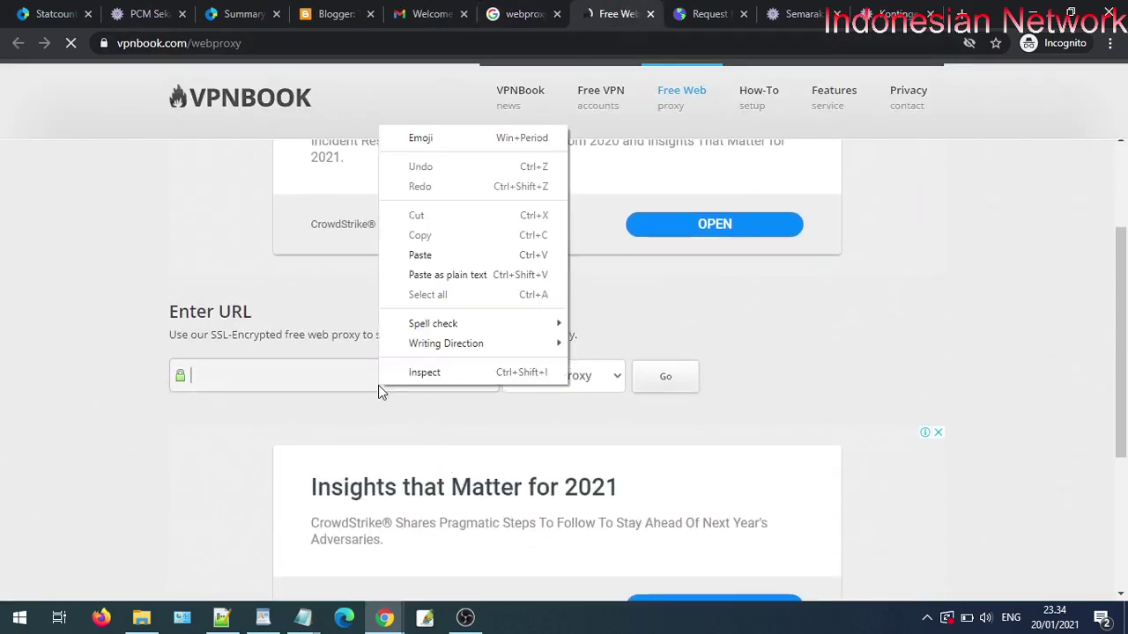
click(441, 254)
click(665, 378)
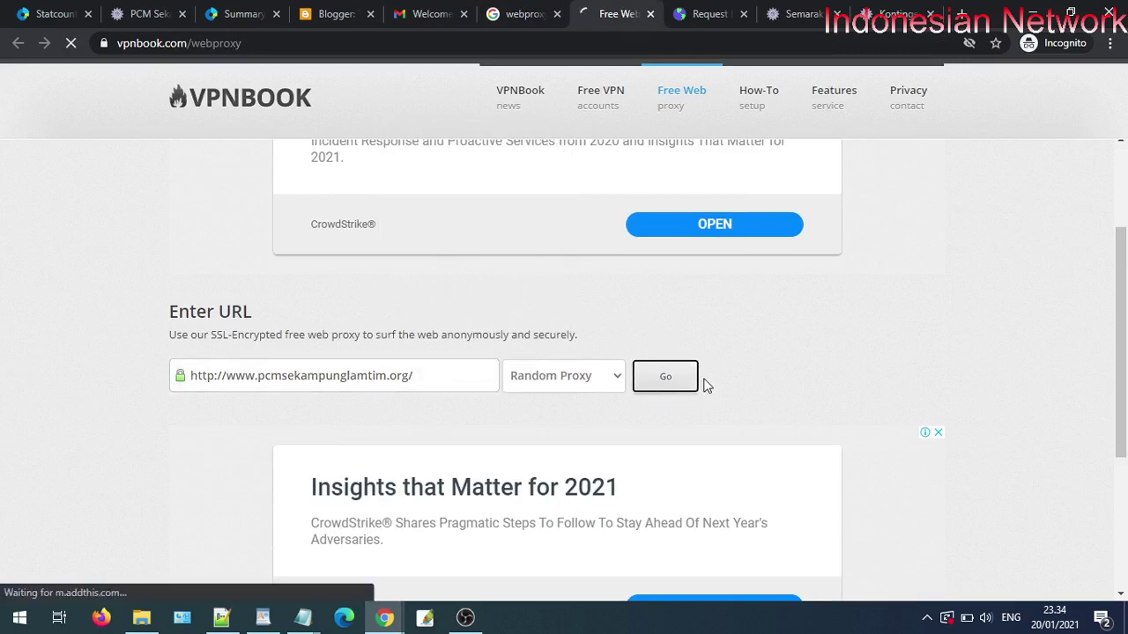
scroll(705, 385, down, 2)
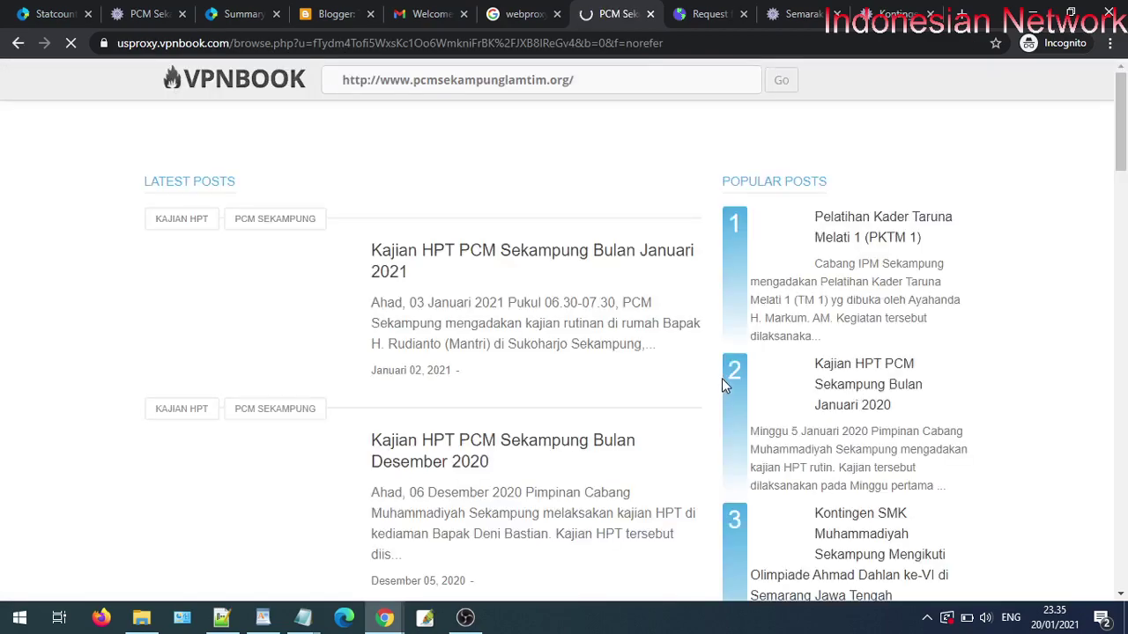
- Via VPNBook, open 'Kajian HPT PCM Sekampung Bulan Desember 2019', then return to StatCounter Summary
scroll(721, 385, down, 6)
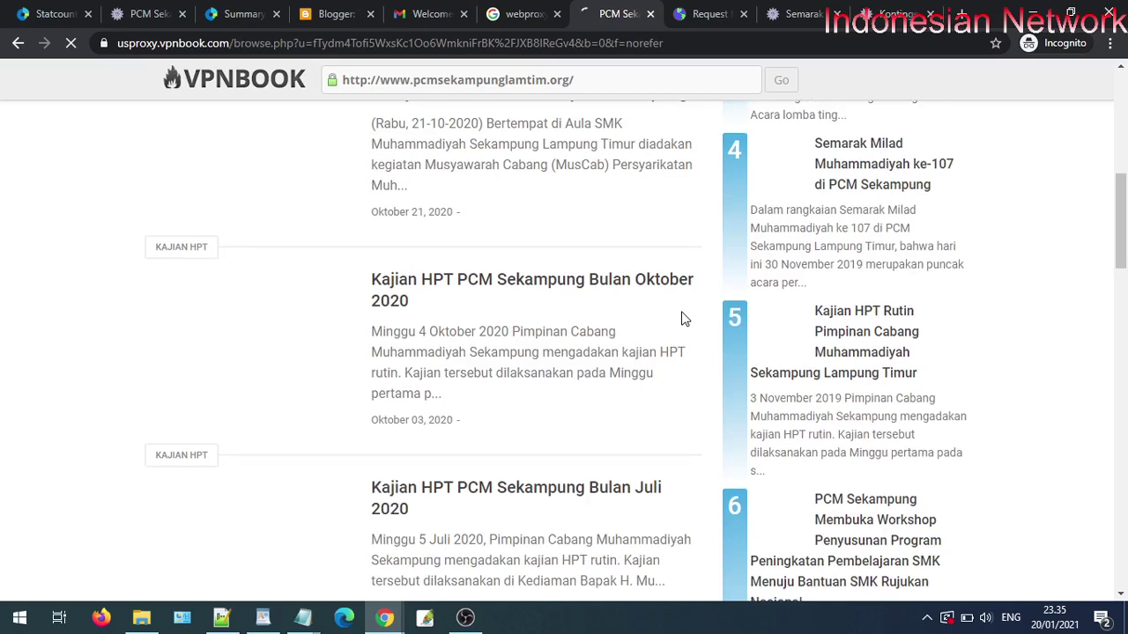
scroll(681, 319, down, 5)
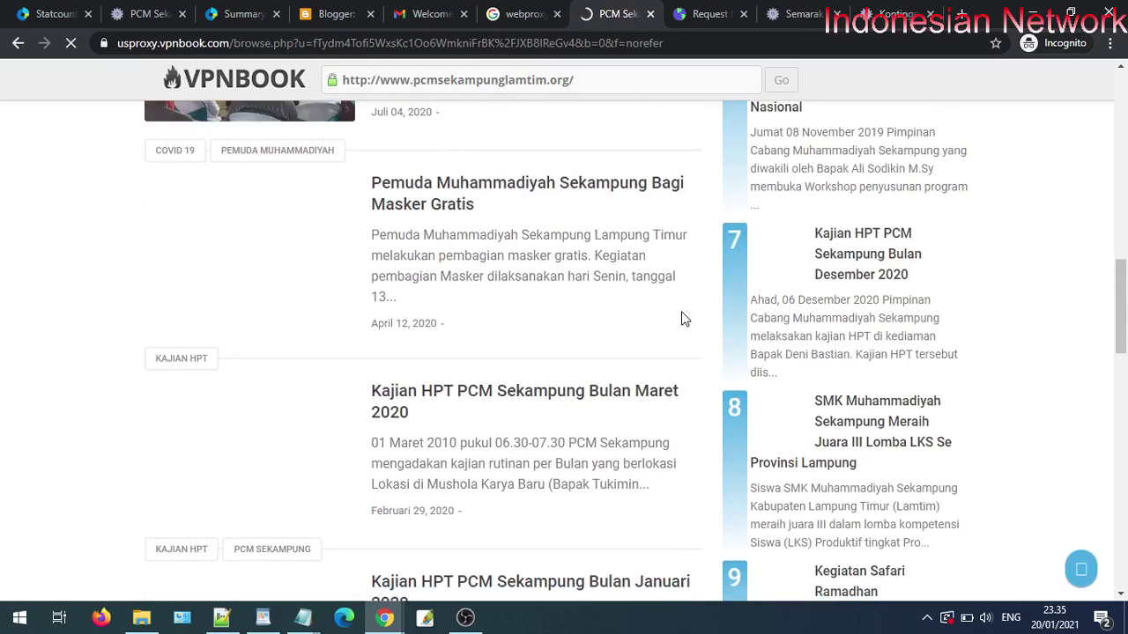
scroll(683, 318, down, 5)
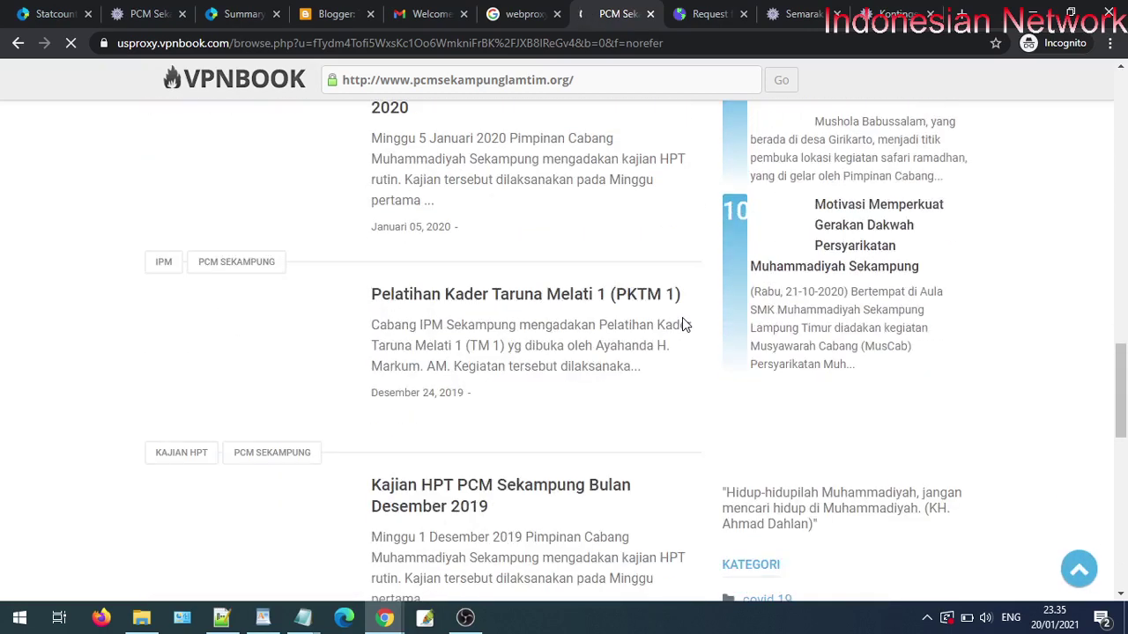
scroll(589, 315, down, 3)
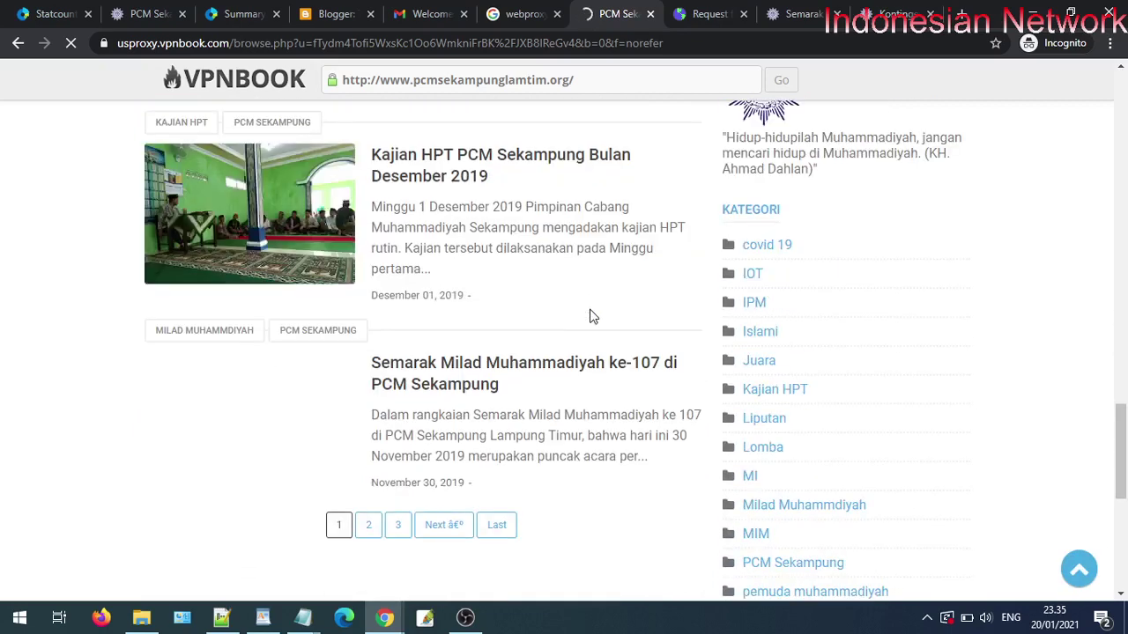
click(497, 170)
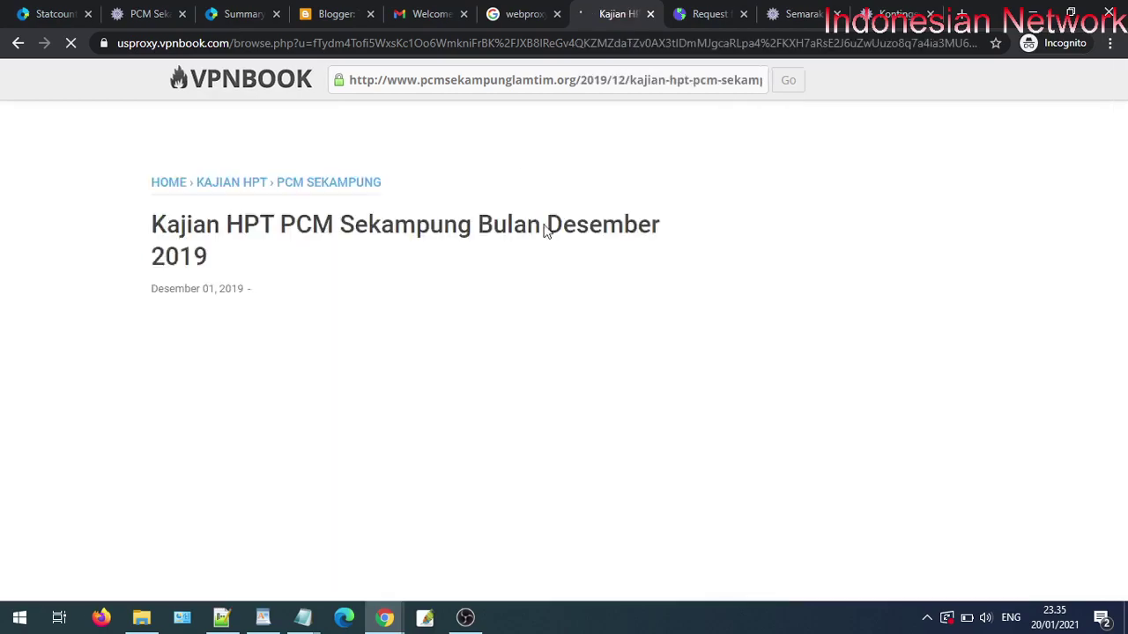
scroll(546, 272, down, 10)
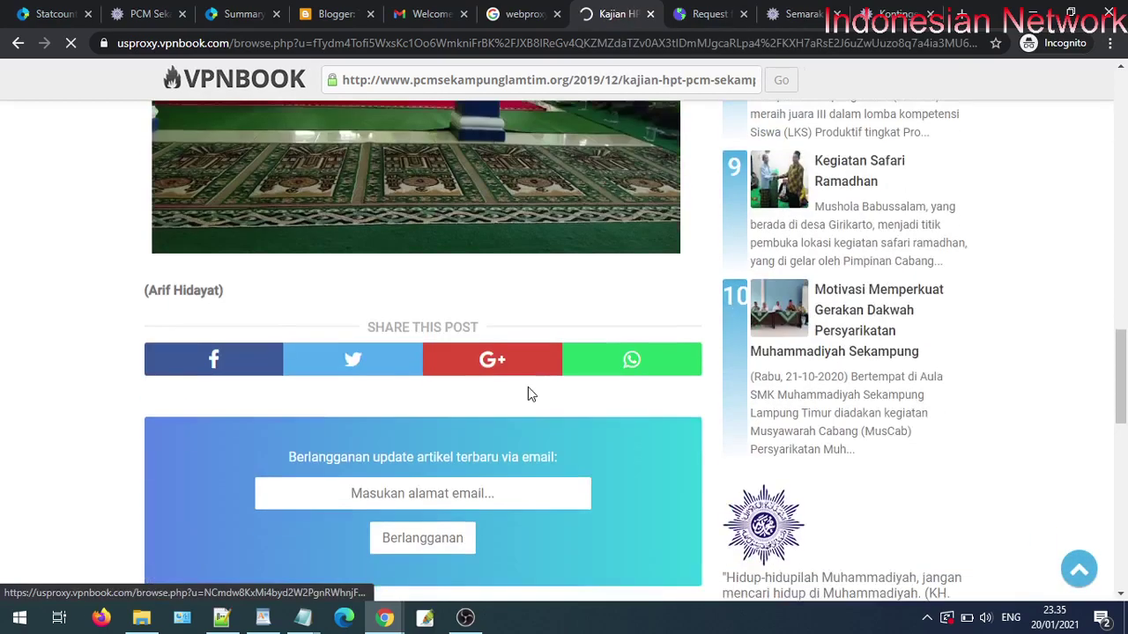
scroll(222, 169, down, 5)
click(236, 14)
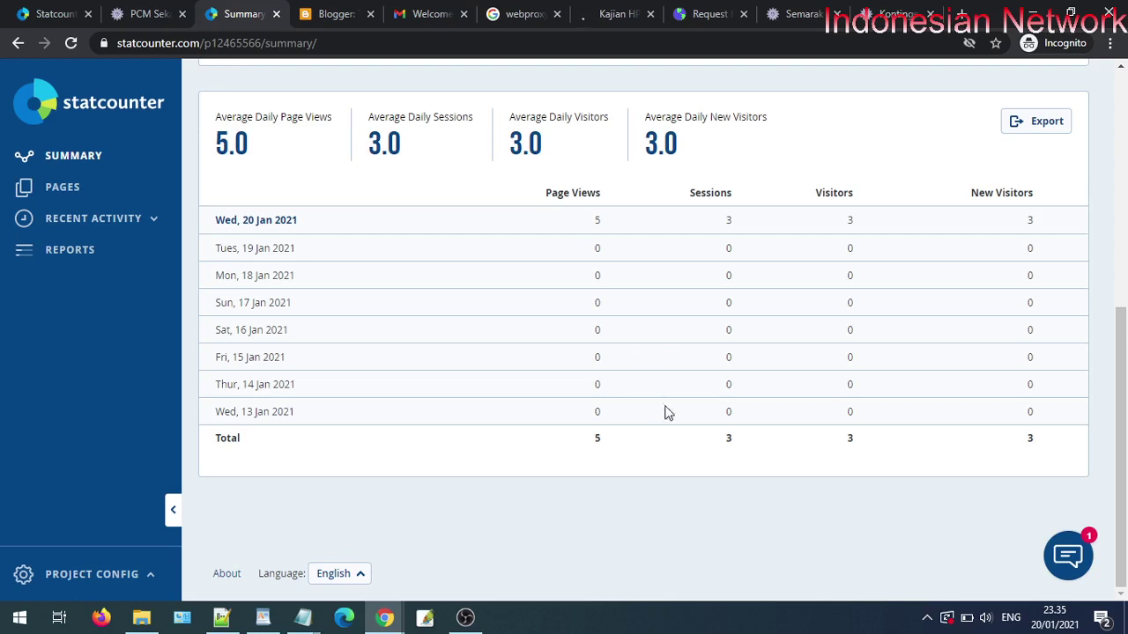
- Reload the Summary Stats to confirm 20 Jan shows 7 page views and 4 sessions, visitors, new visitors
click(72, 44)
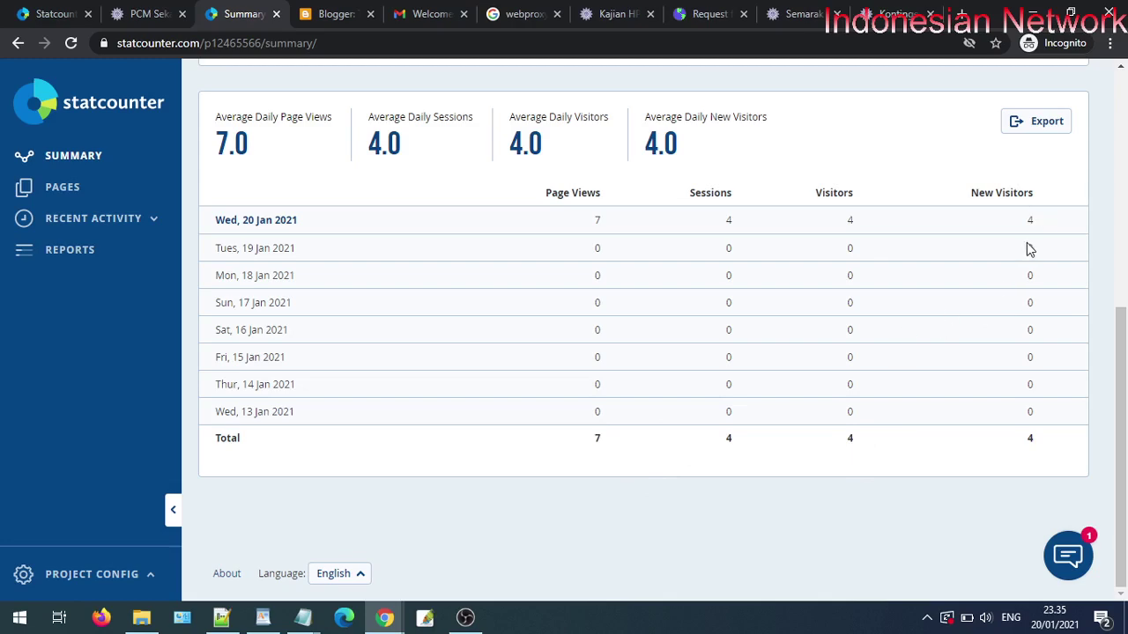
scroll(1029, 250, up, 5)
mouse_move(679, 368)
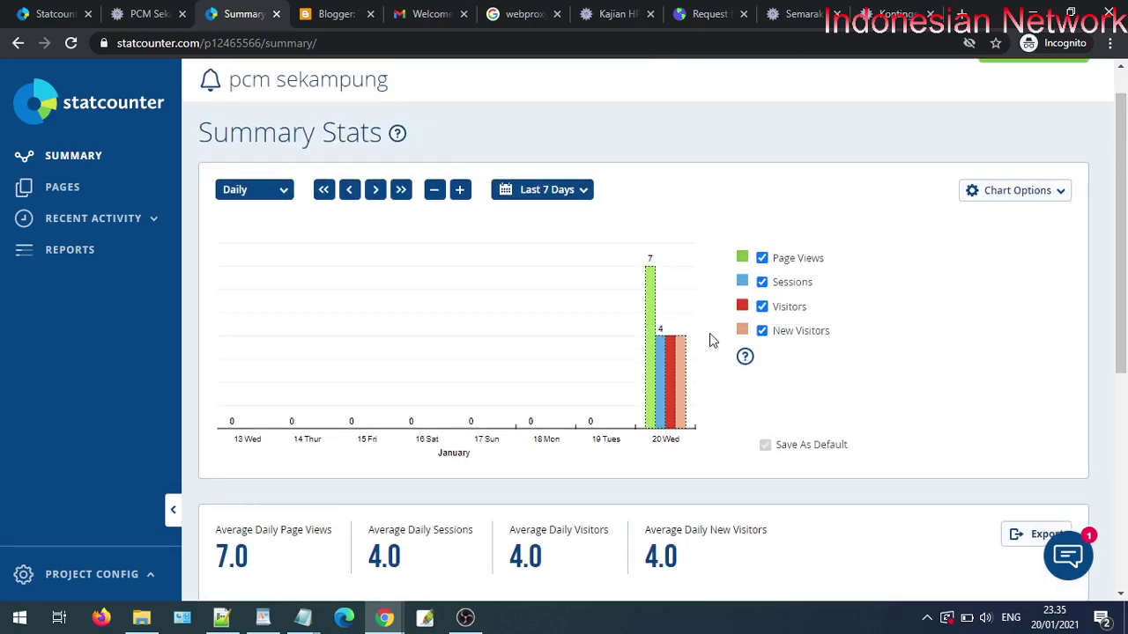
scroll(717, 335, up, 1)
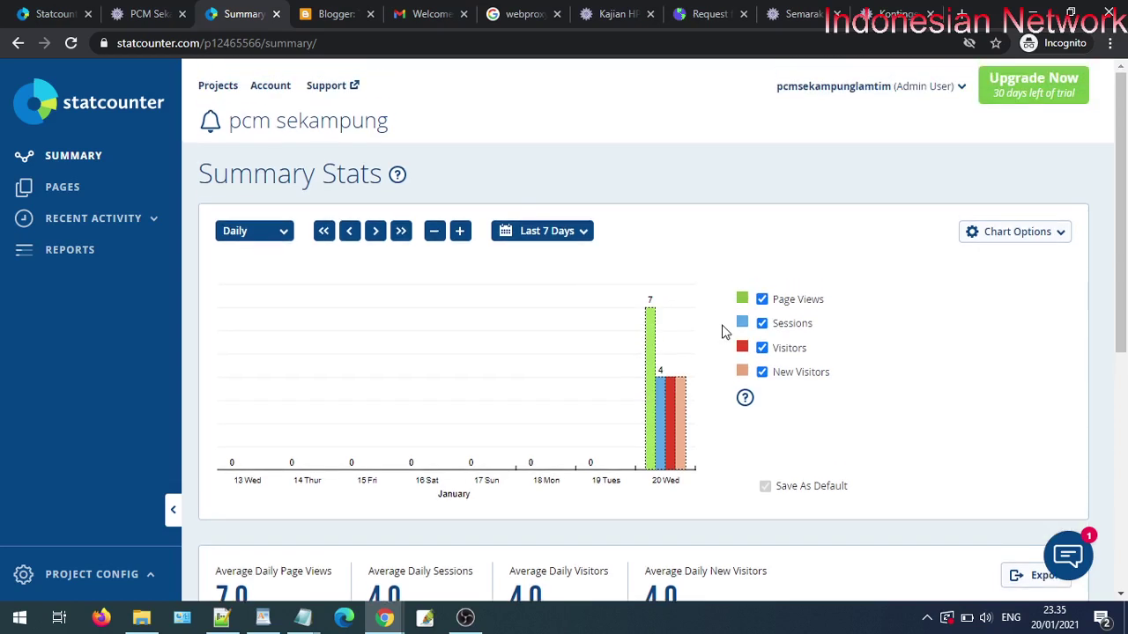